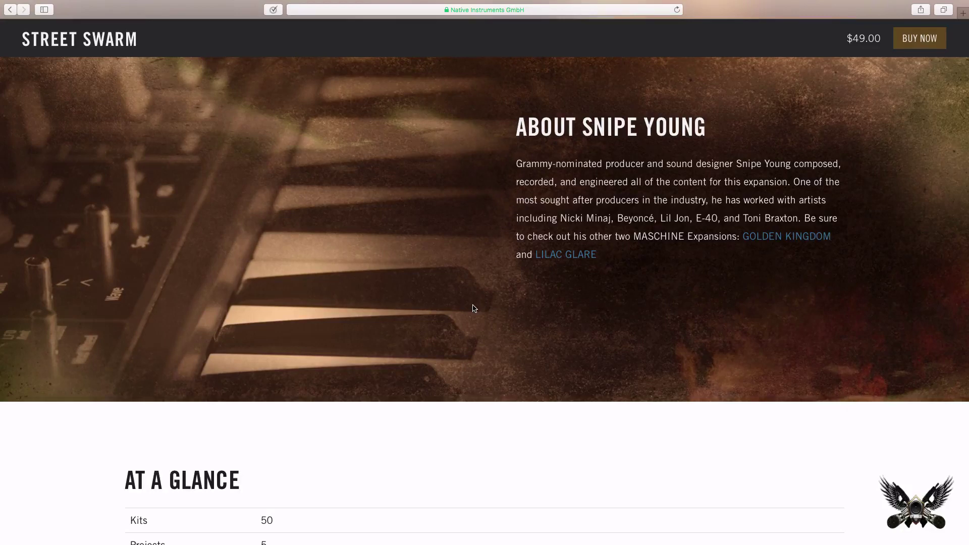
Step: Review the Street Swarm product page from the At a Glance specifications through the iMASCHINE 2 section
{"action": "scroll", "coordinate": [475, 308], "scroll_direction": "down", "scroll_amount": 6}
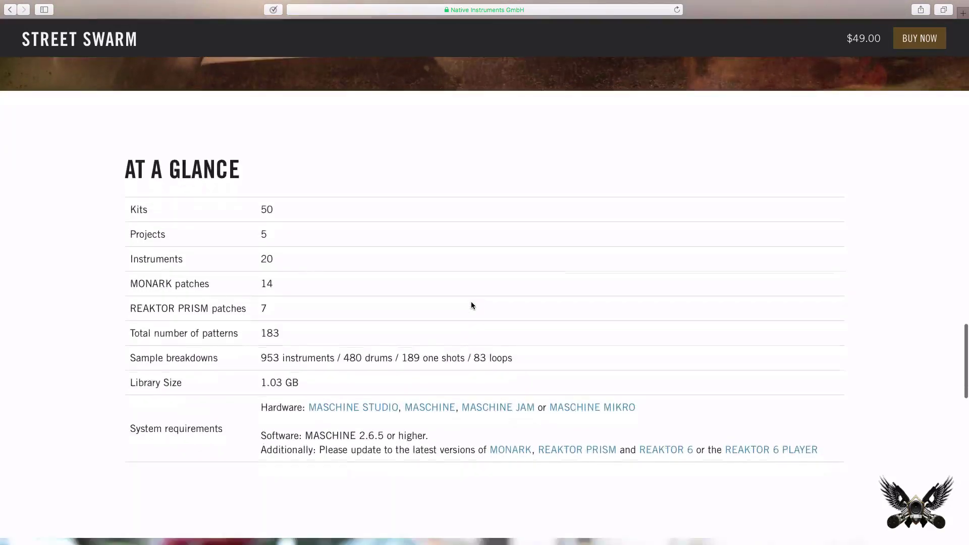
{"action": "scroll", "coordinate": [472, 306], "scroll_direction": "down", "scroll_amount": 1}
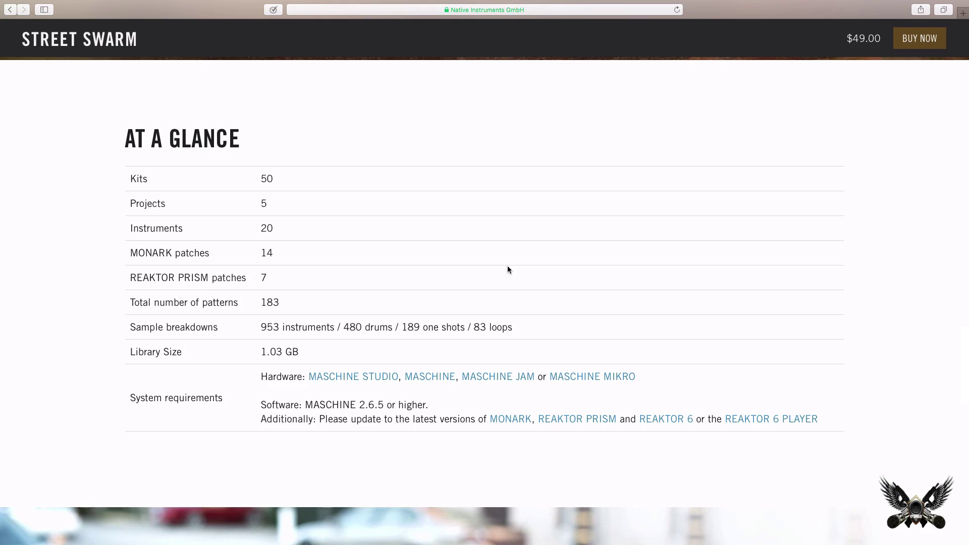
{"action": "scroll", "coordinate": [507, 266], "scroll_direction": "down", "scroll_amount": 9}
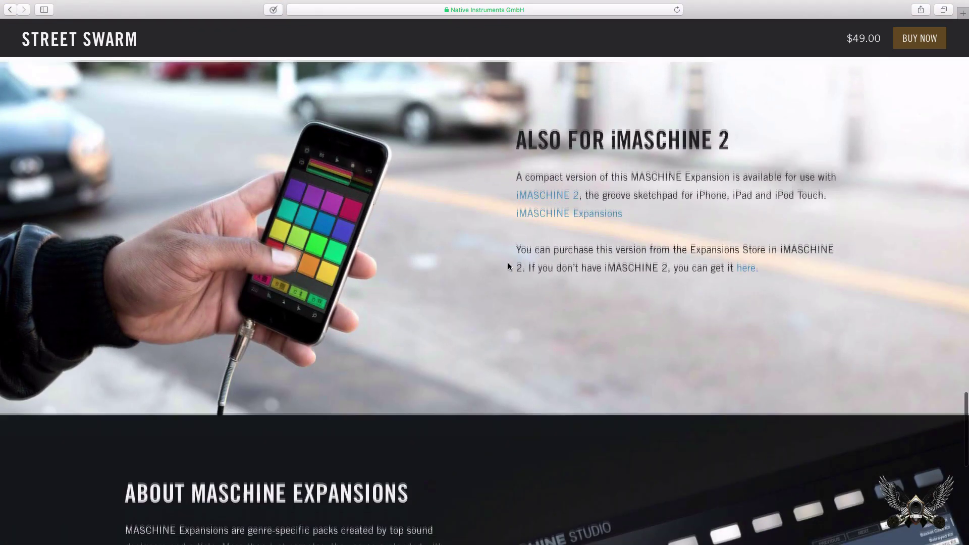
{"action": "scroll", "coordinate": [508, 263], "scroll_direction": "up", "scroll_amount": 2}
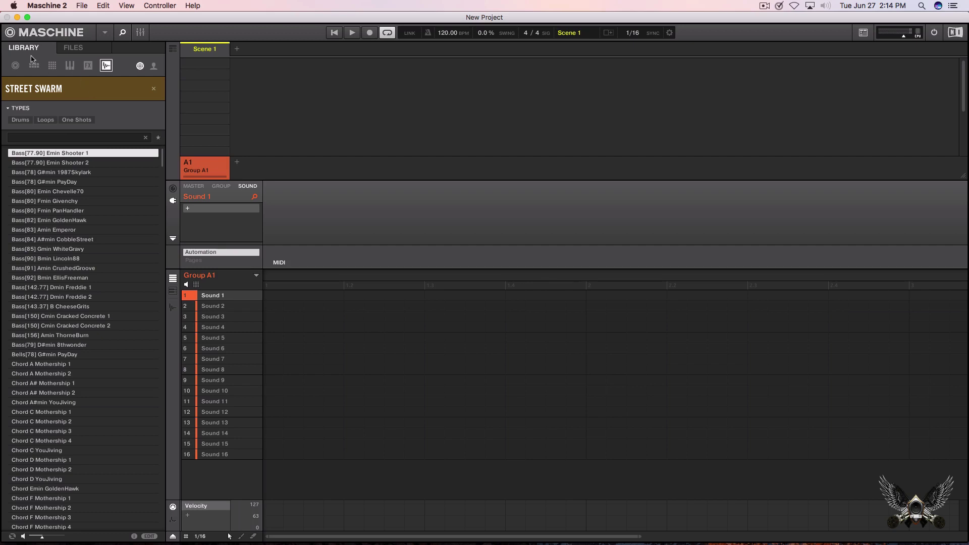
Step: Filter the Street Swarm samples to Drums and Kick, and audition the kicks from 8thwonder 2 to BlackIguana 1
{"action": "left_click", "coordinate": [27, 124]}
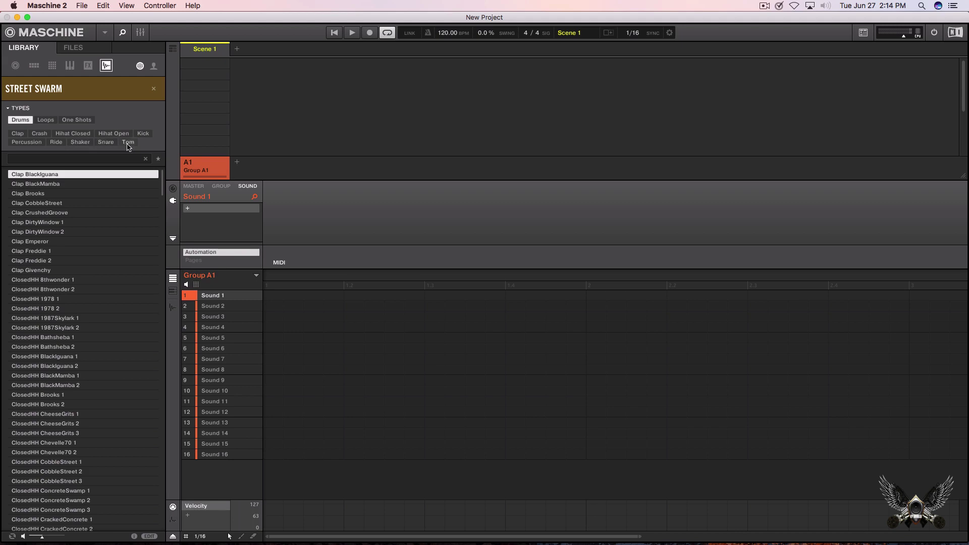
{"action": "left_click", "coordinate": [143, 133]}
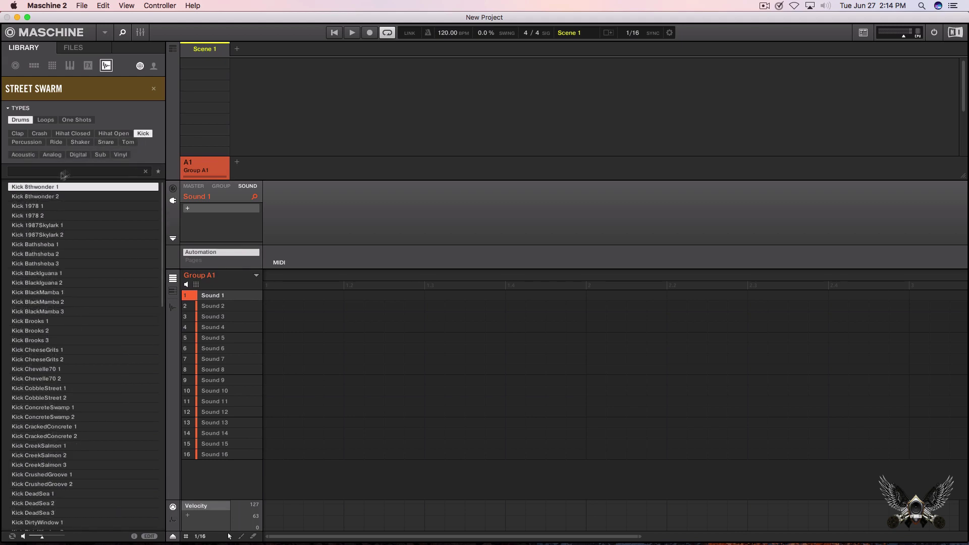
{"action": "left_click", "coordinate": [43, 196]}
{"action": "left_click", "coordinate": [43, 206]}
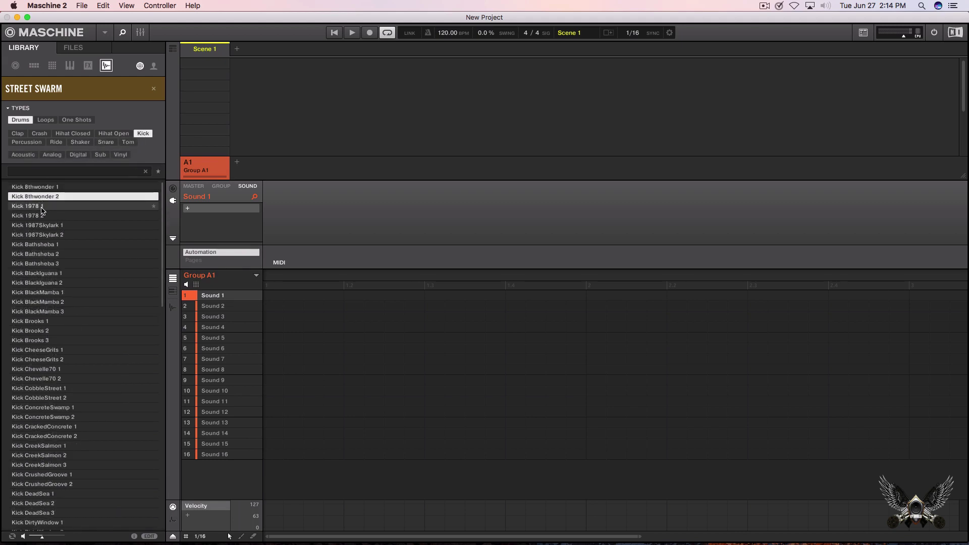
{"action": "left_click", "coordinate": [43, 215]}
{"action": "left_click", "coordinate": [49, 225]}
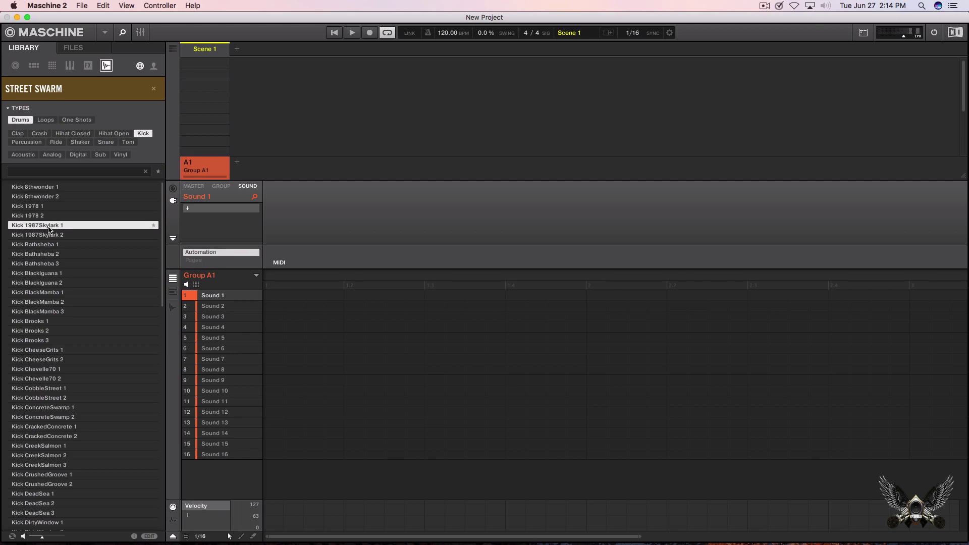
{"action": "left_click", "coordinate": [49, 236]}
{"action": "left_click", "coordinate": [47, 244]}
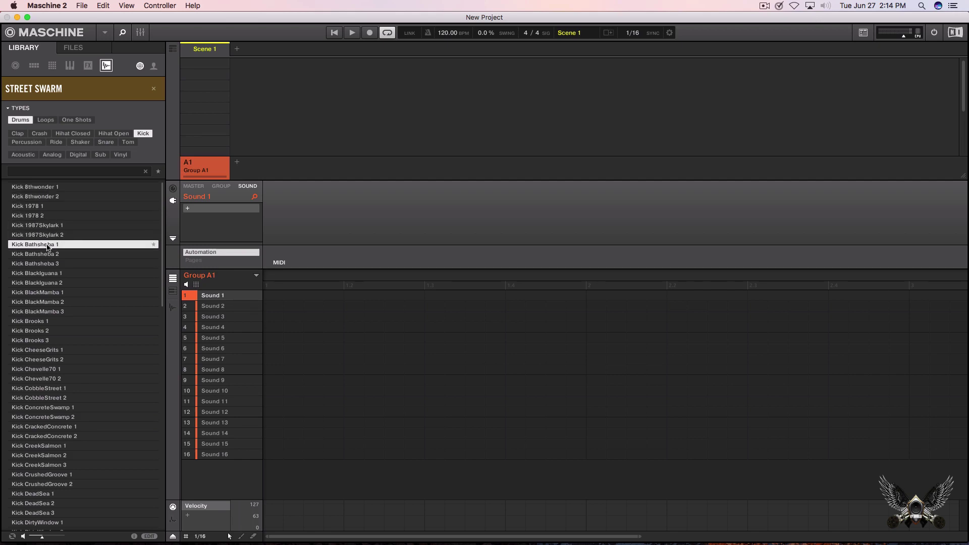
{"action": "left_click", "coordinate": [46, 254]}
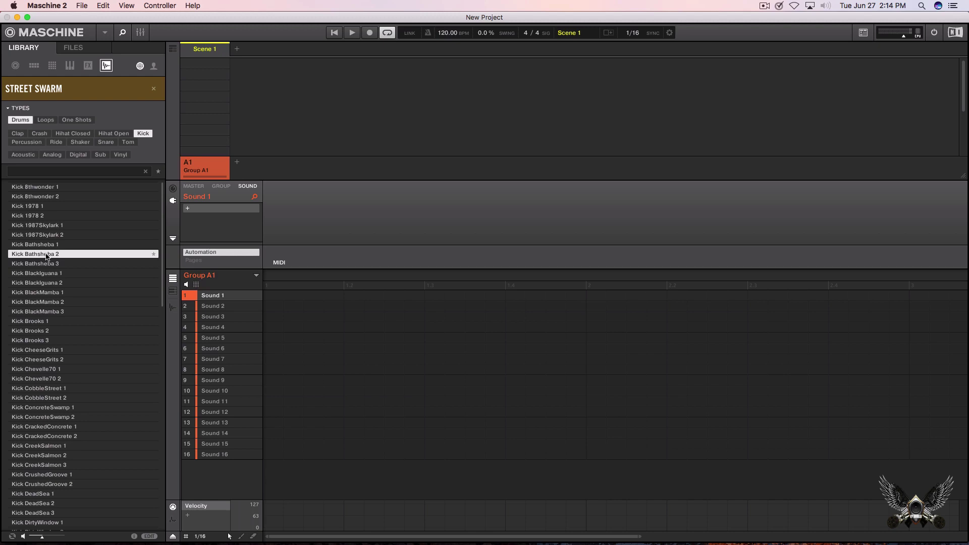
{"action": "left_click", "coordinate": [48, 264]}
{"action": "left_click", "coordinate": [76, 273]}
Step: Audition the kick samples one after another from BlackIguana 2 to CobbleStreet 1
{"action": "key", "text": "Down"}
{"action": "key", "text": "Down"}
{"action": "key", "text": "Down"}
{"action": "key", "text": "Down"}
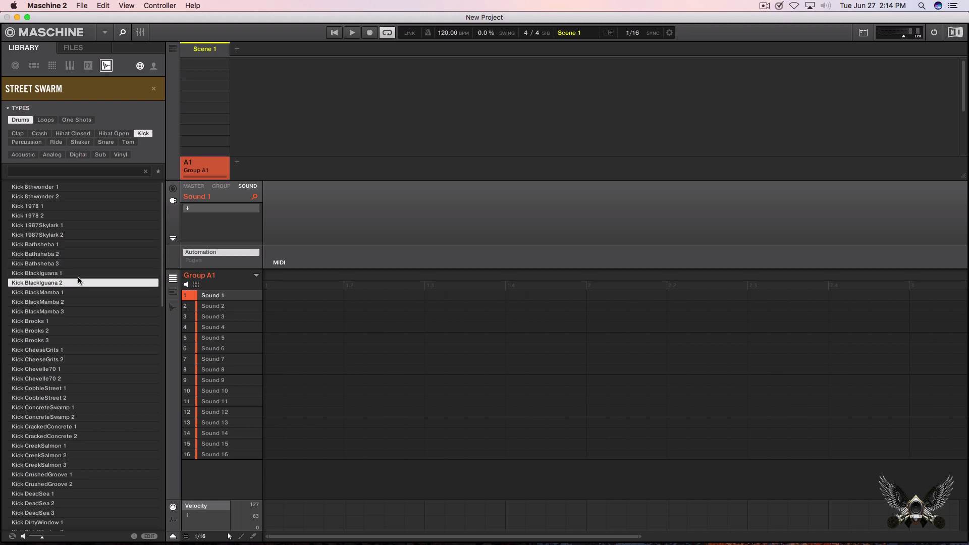
{"action": "key", "text": "Down"}
{"action": "key", "text": "Down"}
{"action": "key", "text": "Down"}
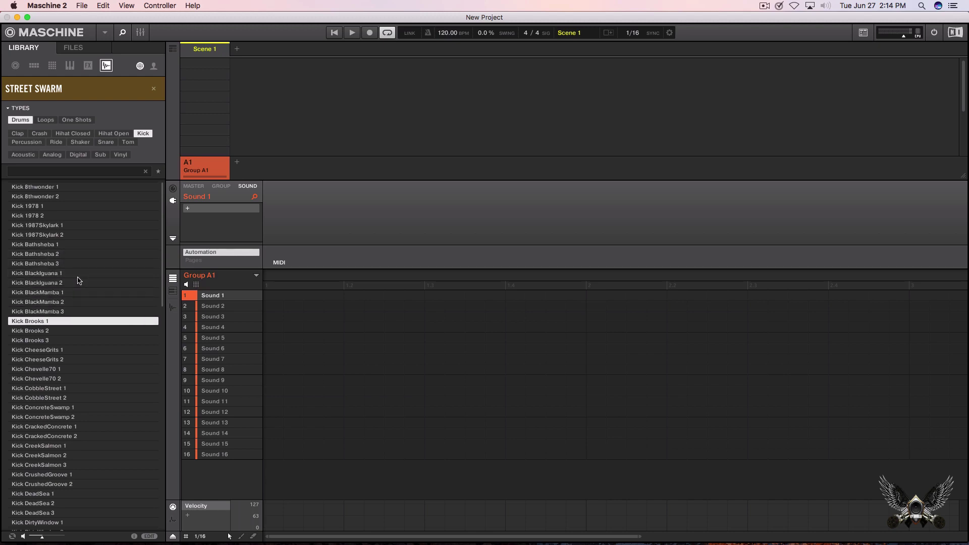
{"action": "key", "text": "Down"}
{"action": "key", "text": "Down"}
{"action": "key", "text": "Down"}
{"action": "key", "text": "Down"}
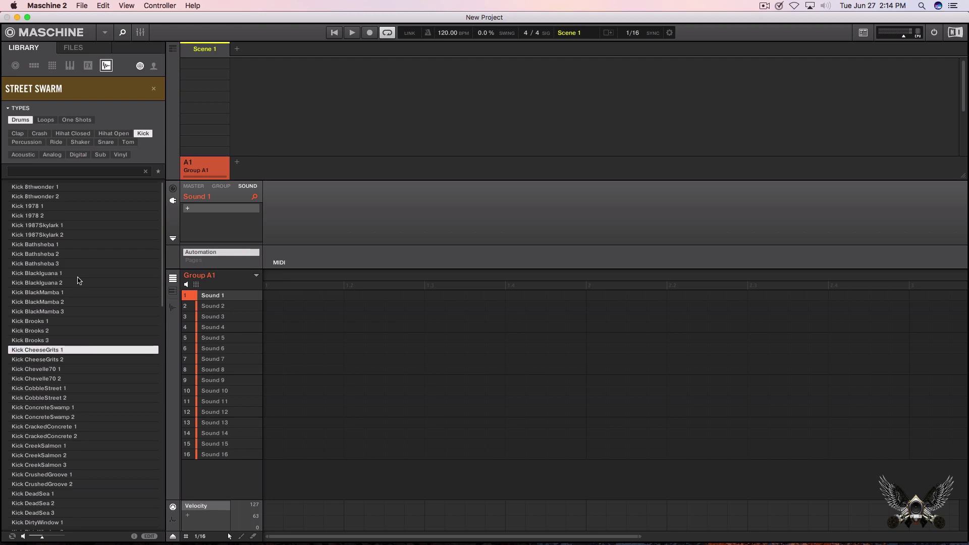
{"action": "key", "text": "Down"}
{"action": "key", "text": "Down"}
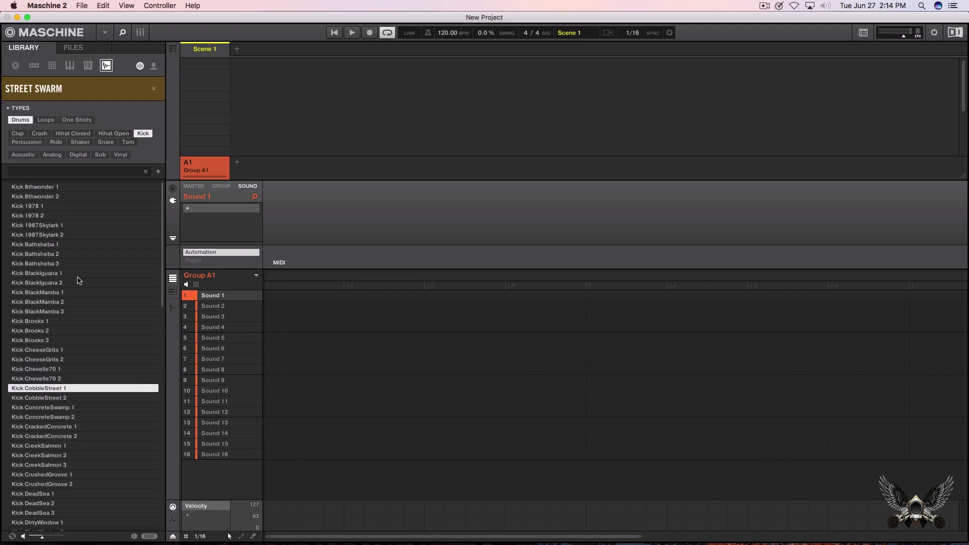
Step: Audition the kick samples further down the list, from DeadSea to GoldenHawk 2
{"action": "scroll", "coordinate": [77, 278], "scroll_direction": "down", "scroll_amount": 8}
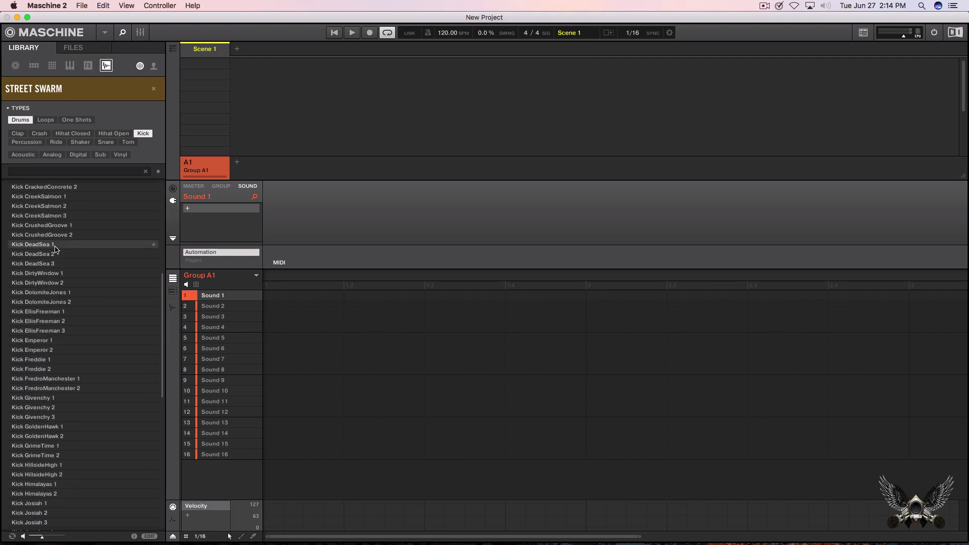
{"action": "left_click", "coordinate": [55, 253]}
{"action": "key", "text": "Down"}
{"action": "key", "text": "Down"}
{"action": "key", "text": "Down"}
{"action": "key", "text": "Down"}
{"action": "key", "text": "Down"}
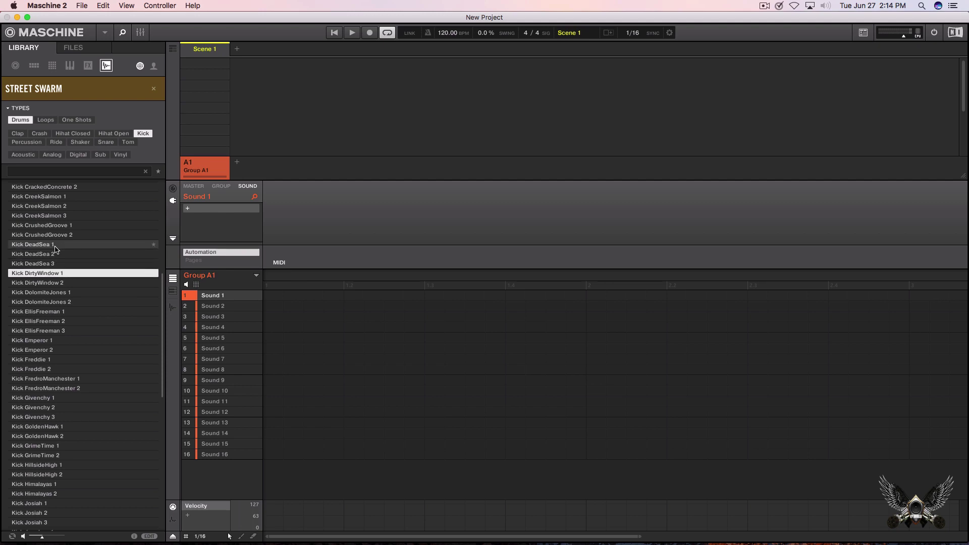
{"action": "key", "text": "Down"}
{"action": "key", "text": "Down"}
{"action": "key", "text": "Down"}
{"action": "key", "text": "Down"}
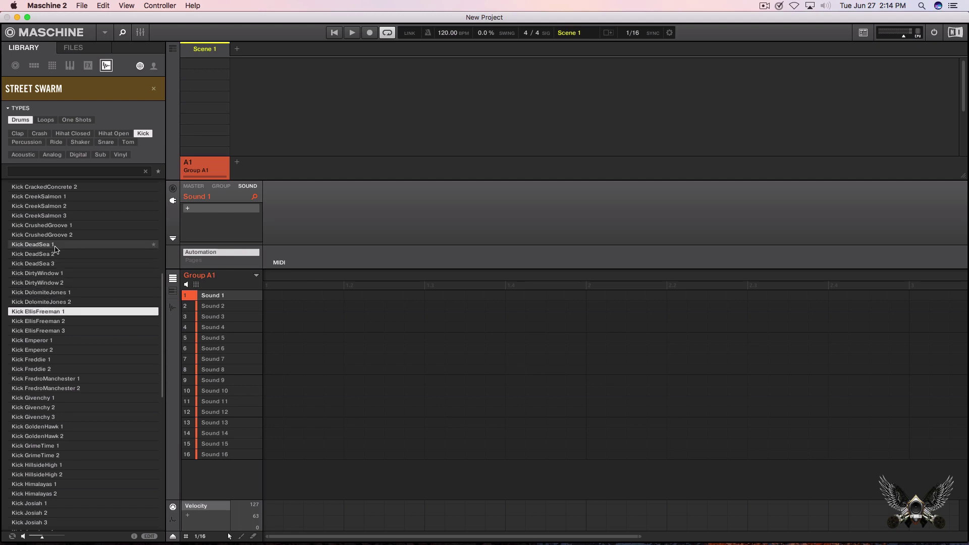
{"action": "key", "text": "Down"}
{"action": "key", "text": "Down"}
{"action": "key", "text": "Down"}
{"action": "key", "text": "Down"}
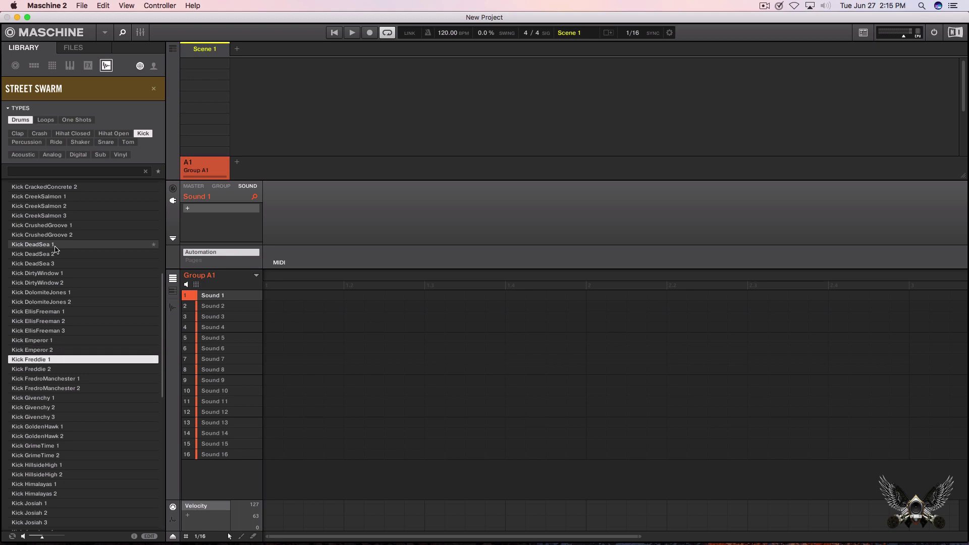
{"action": "key", "text": "Down"}
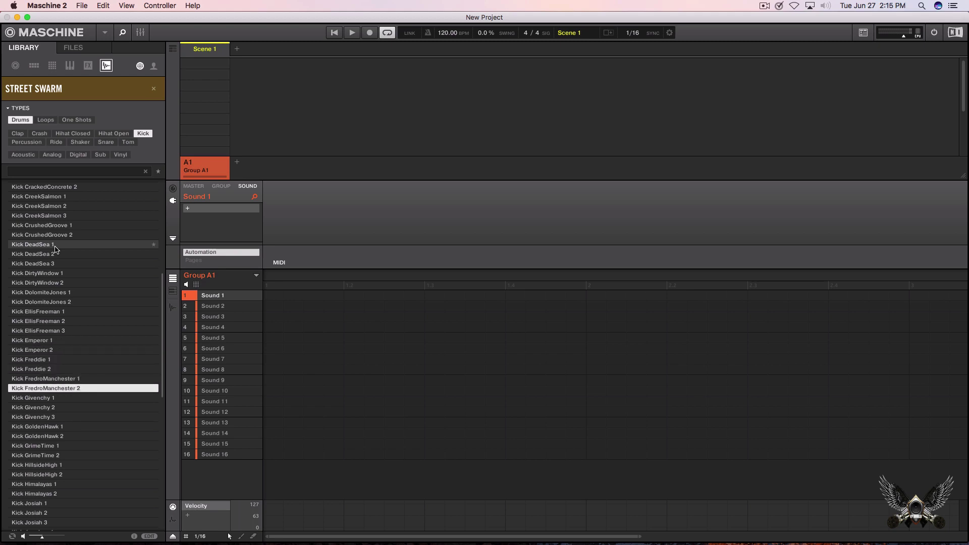
{"action": "key", "text": "Up"}
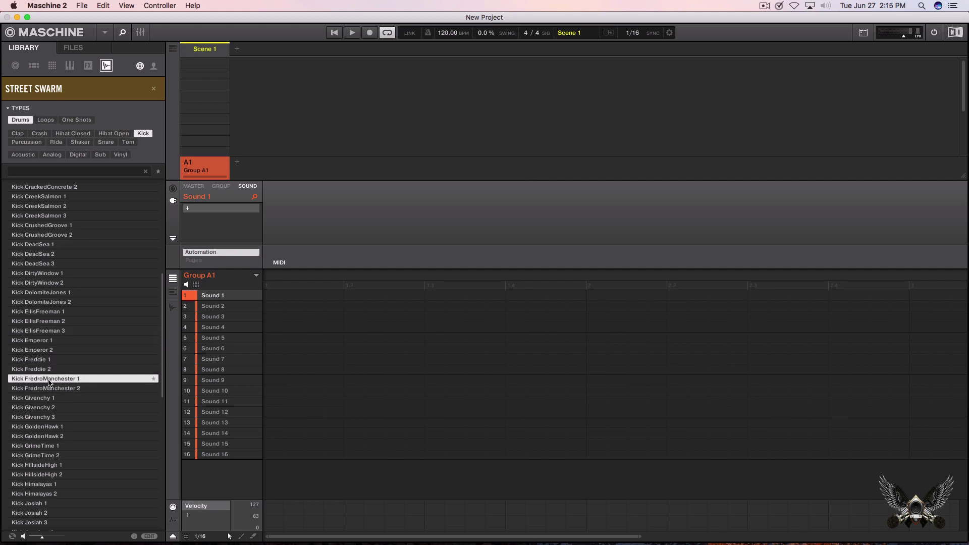
{"action": "key", "text": "Down"}
{"action": "key", "text": "Down"}
{"action": "key", "text": "Down"}
{"action": "key", "text": "Down"}
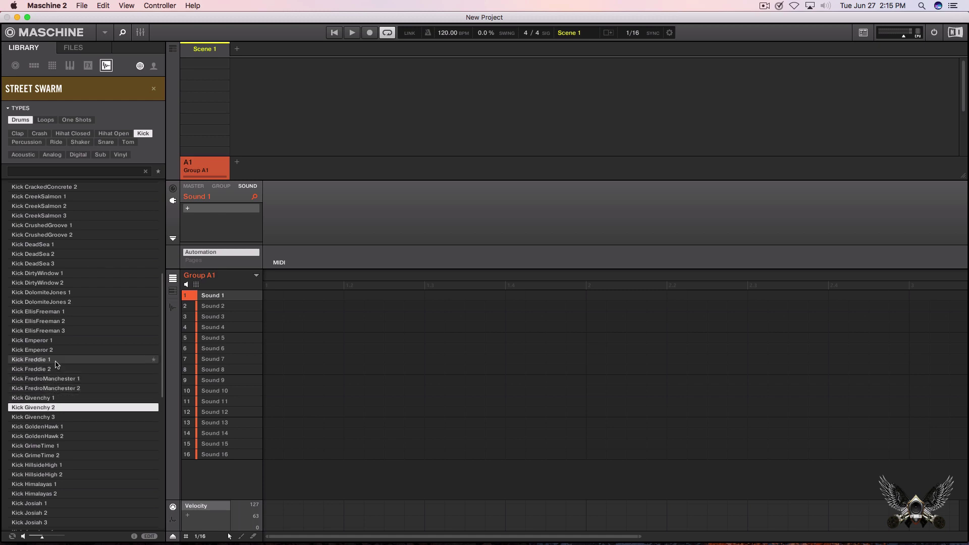
{"action": "key", "text": "Down"}
{"action": "key", "text": "Down"}
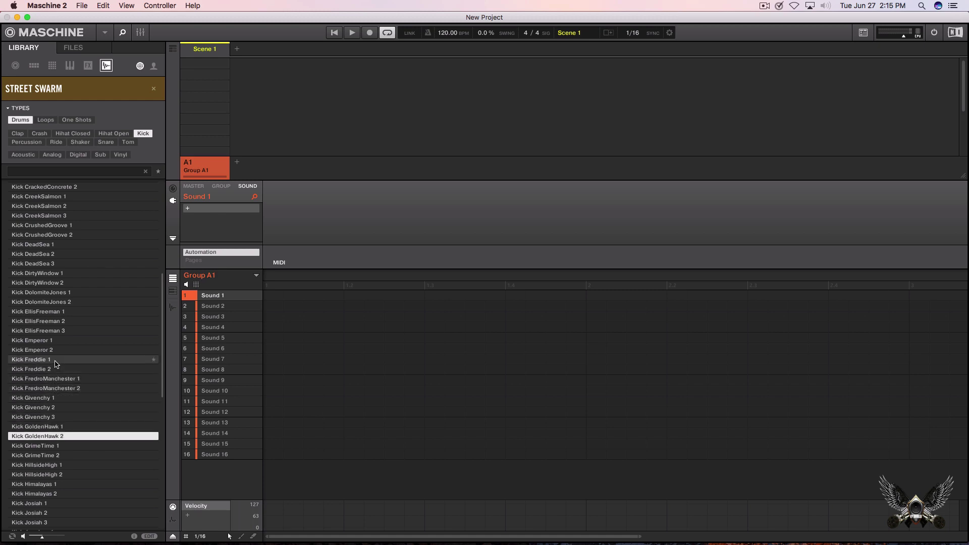
Step: Replay Kick GoldenHawk 1 and audition the following kick samples through to Kick Thorneburn 1
{"action": "left_click", "coordinate": [45, 429]}
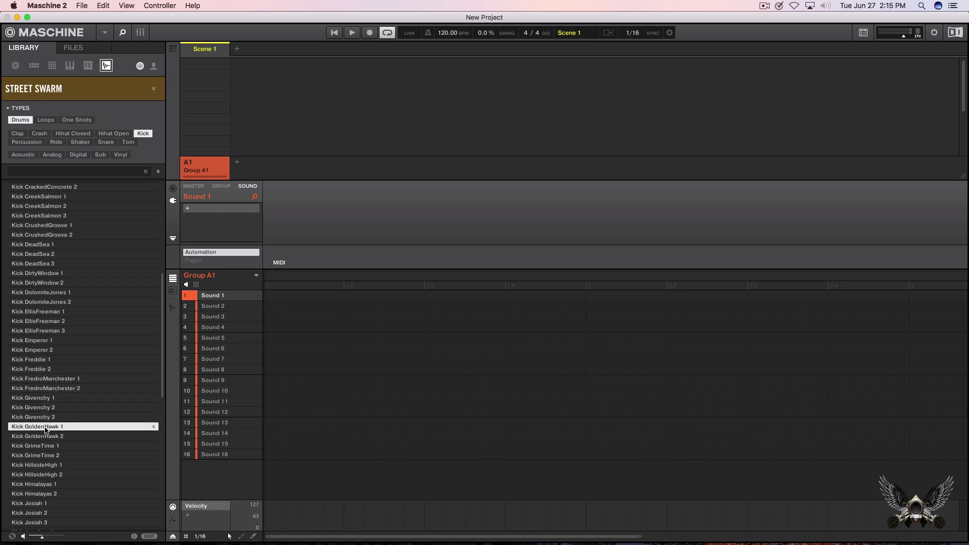
{"action": "key", "text": "Down"}
{"action": "key", "text": "Down"}
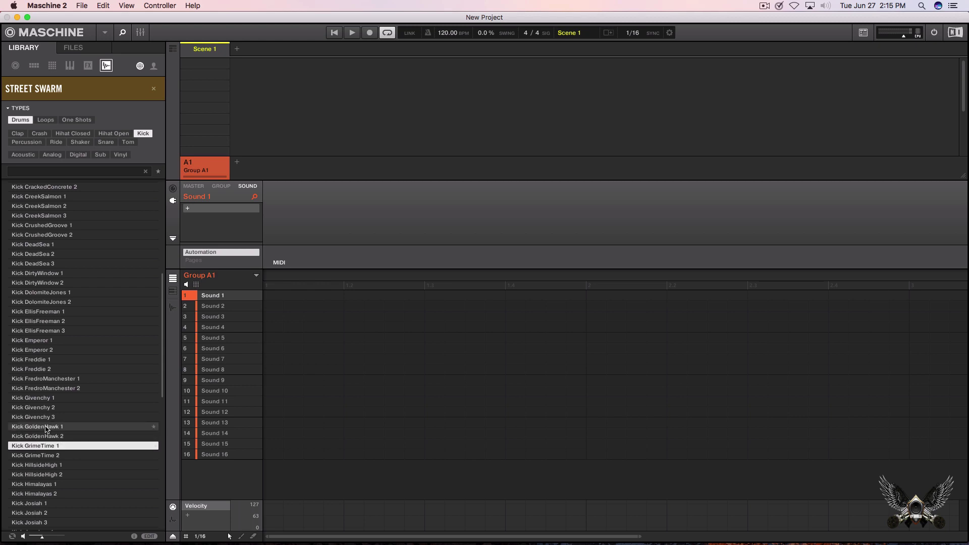
{"action": "key", "text": "Down"}
{"action": "scroll", "coordinate": [51, 424], "scroll_direction": "down", "scroll_amount": 5}
{"action": "key", "text": "Down"}
{"action": "key", "text": "Down"}
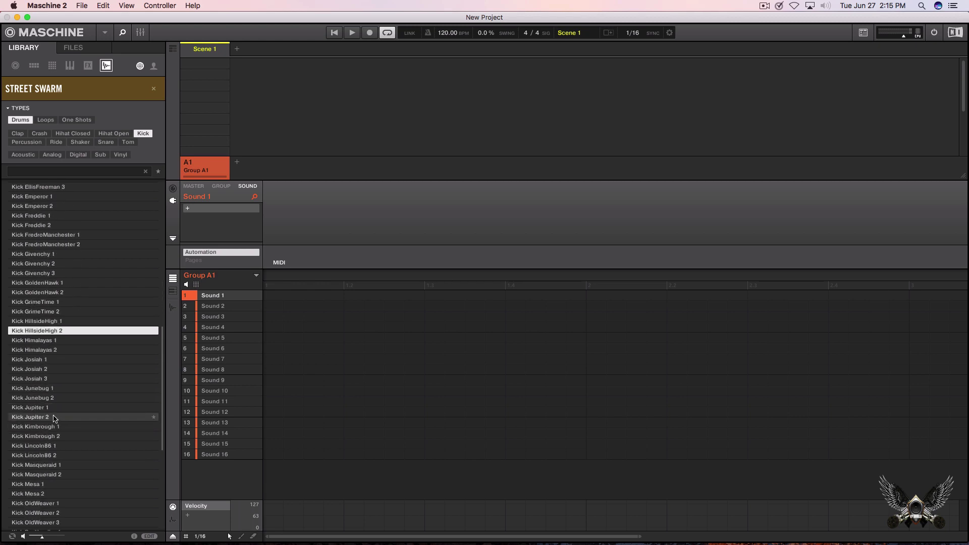
{"action": "key", "text": "Down"}
{"action": "key", "text": "Down"}
{"action": "key", "text": "Down"}
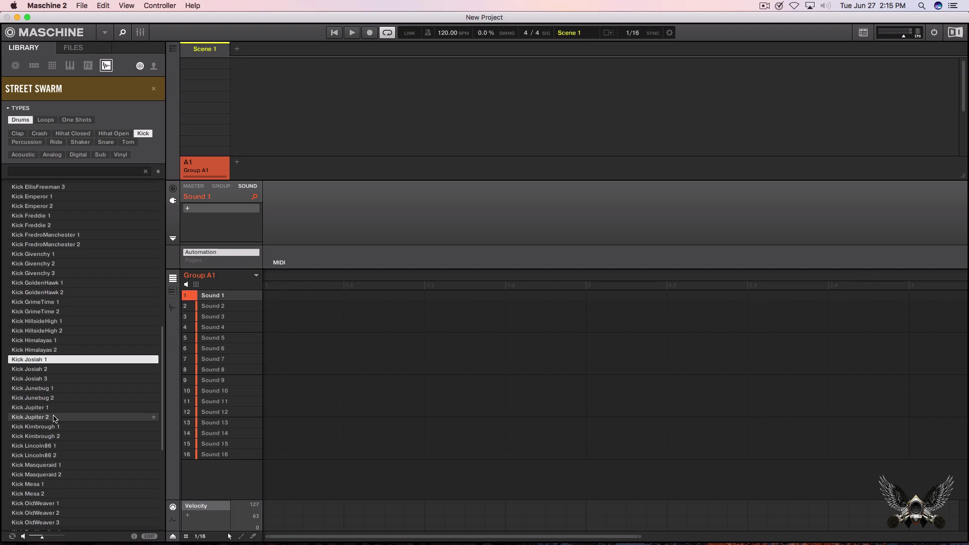
{"action": "key", "text": "Down"}
{"action": "key", "text": "Down"}
{"action": "key", "text": "Down"}
{"action": "key", "text": "Down"}
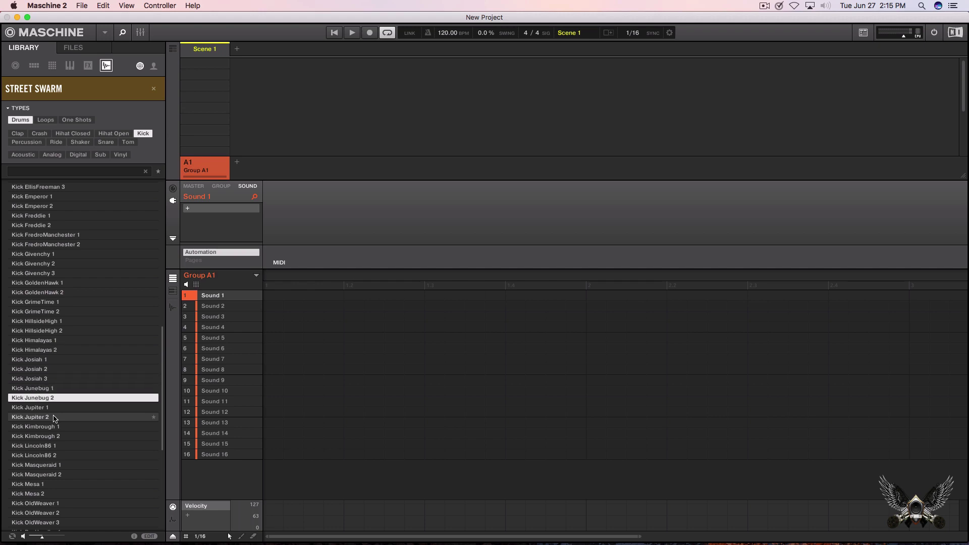
{"action": "key", "text": "Down"}
{"action": "key", "text": "Down"}
{"action": "key", "text": "Down"}
{"action": "key", "text": "Down"}
{"action": "key", "text": "Down"}
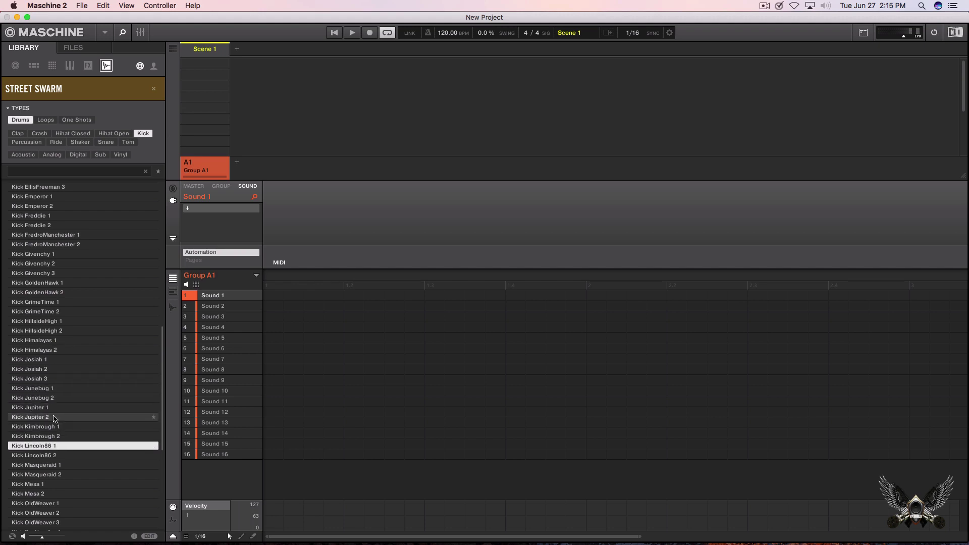
{"action": "key", "text": "Down"}
{"action": "key", "text": "Down"}
{"action": "key", "text": "Down"}
{"action": "key", "text": "Down"}
{"action": "key", "text": "Down"}
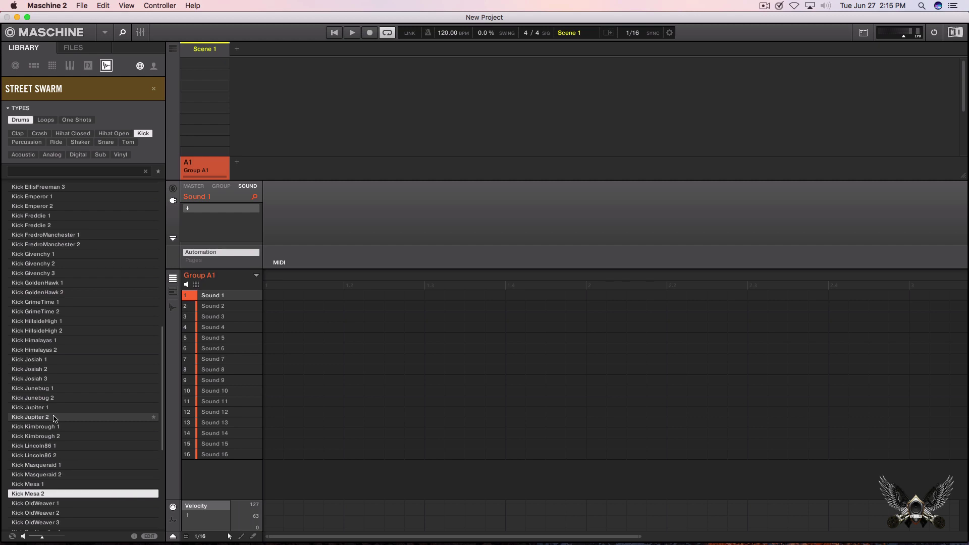
{"action": "key", "text": "Down"}
{"action": "key", "text": "Down"}
{"action": "key", "text": "Down"}
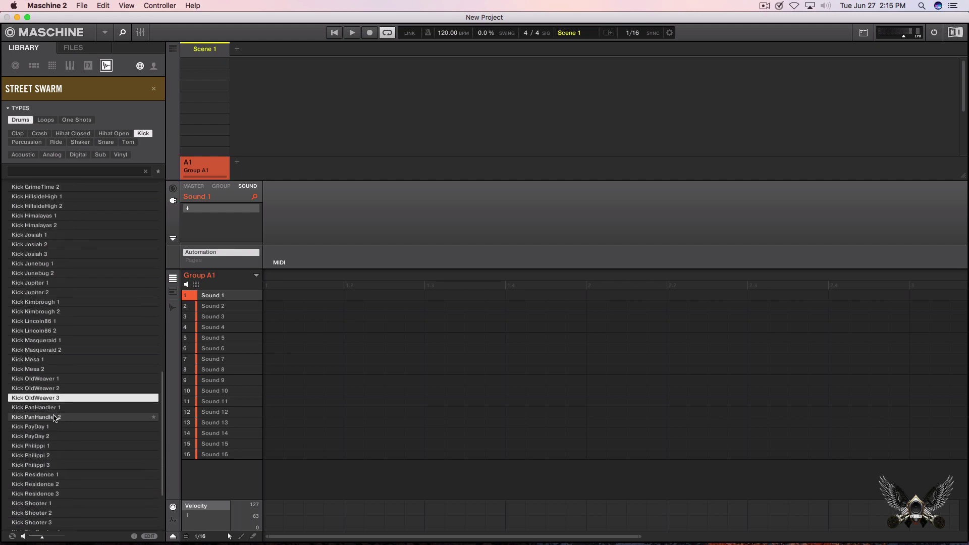
{"action": "key", "text": "Down"}
{"action": "key", "text": "Down"}
{"action": "key", "text": "Down"}
{"action": "key", "text": "Down"}
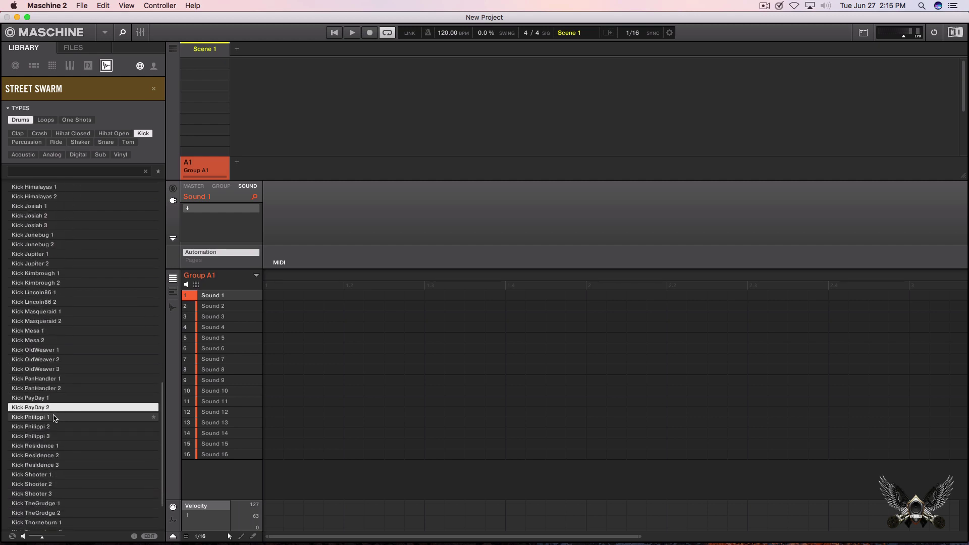
{"action": "key", "text": "Down"}
{"action": "key", "text": "Down"}
{"action": "key", "text": "Down"}
{"action": "key", "text": "Down"}
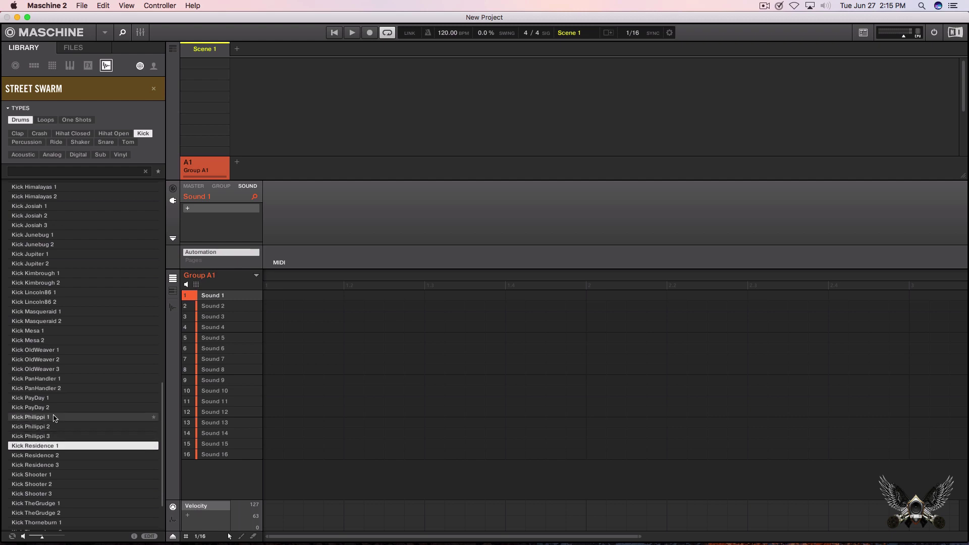
{"action": "key", "text": "Down"}
{"action": "key", "text": "Down"}
{"action": "key", "text": "Down"}
{"action": "key", "text": "Down"}
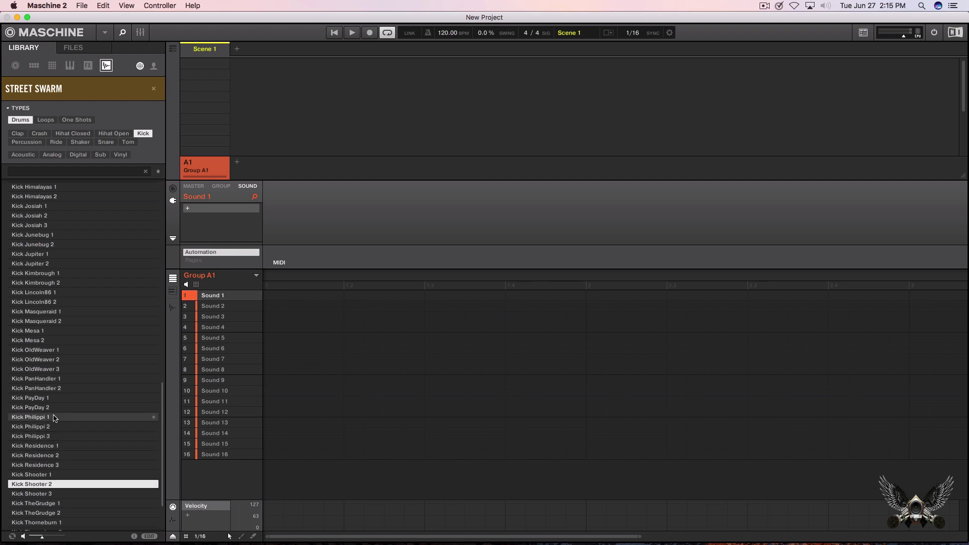
{"action": "key", "text": "Down"}
{"action": "key", "text": "Down"}
{"action": "key", "text": "Down"}
{"action": "key", "text": "Down"}
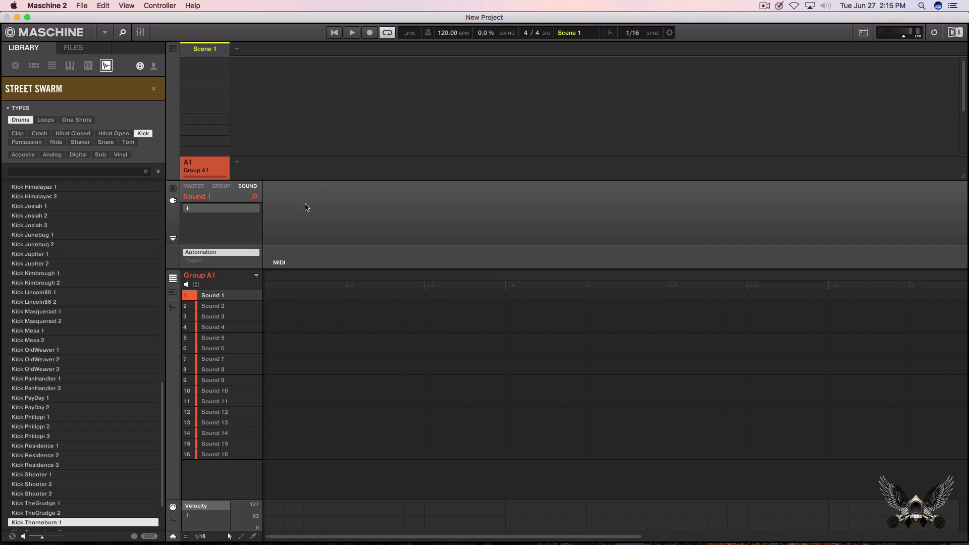
Step: Set the audio interface buffer size to 512 in the preferences
{"action": "left_click", "coordinate": [108, 33]}
{"action": "mouse_move", "coordinate": [147, 49]}
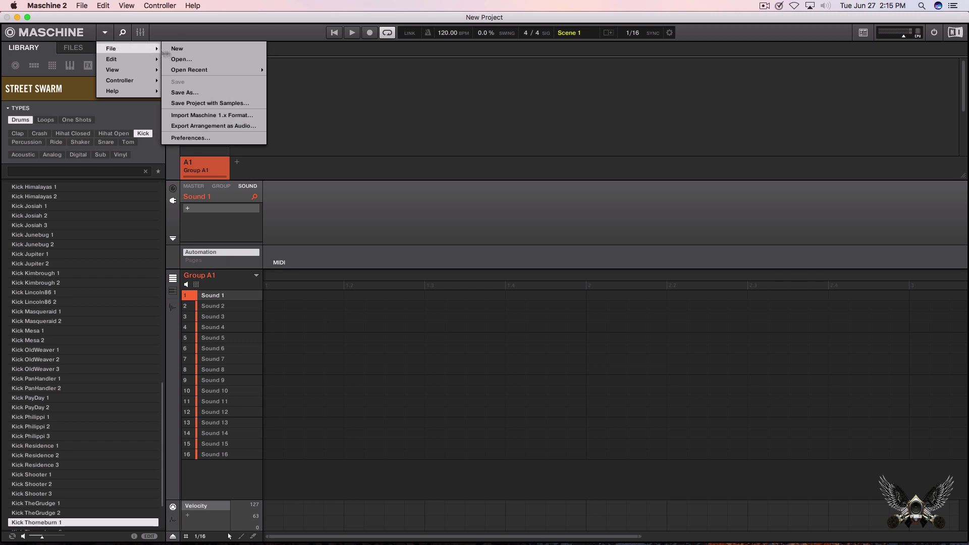
{"action": "left_click", "coordinate": [197, 138]}
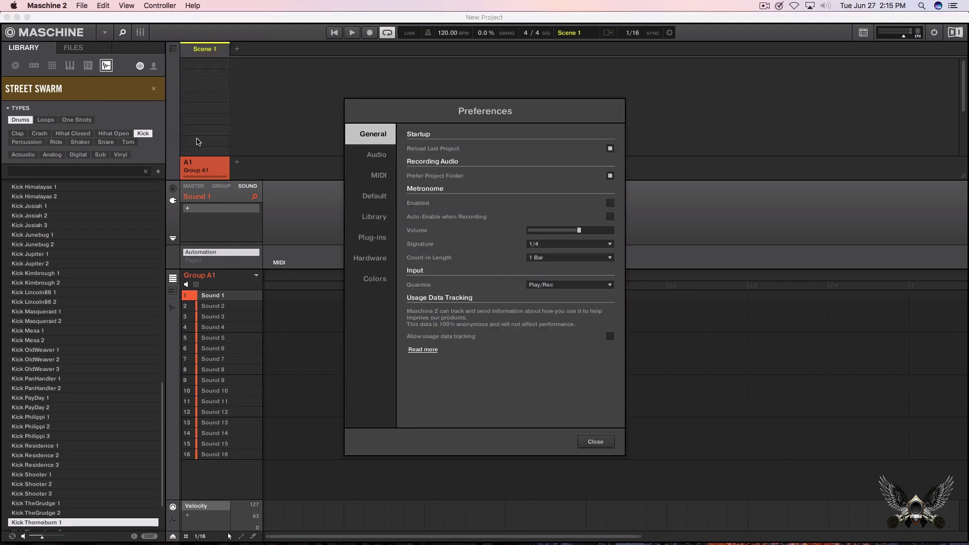
{"action": "left_click", "coordinate": [380, 155]}
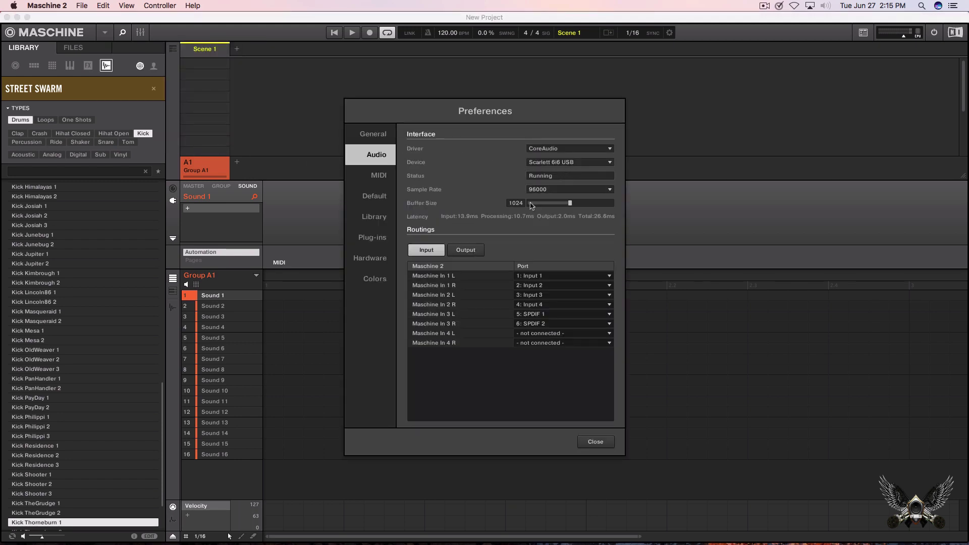
{"action": "left_click_drag", "start_coordinate": [571, 203], "coordinate": [549, 206]}
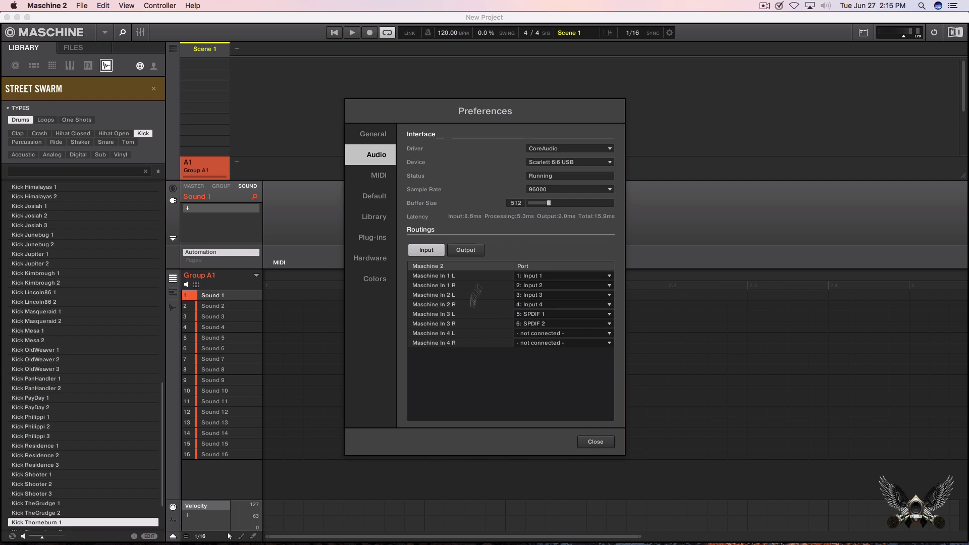
{"action": "left_click", "coordinate": [595, 442]}
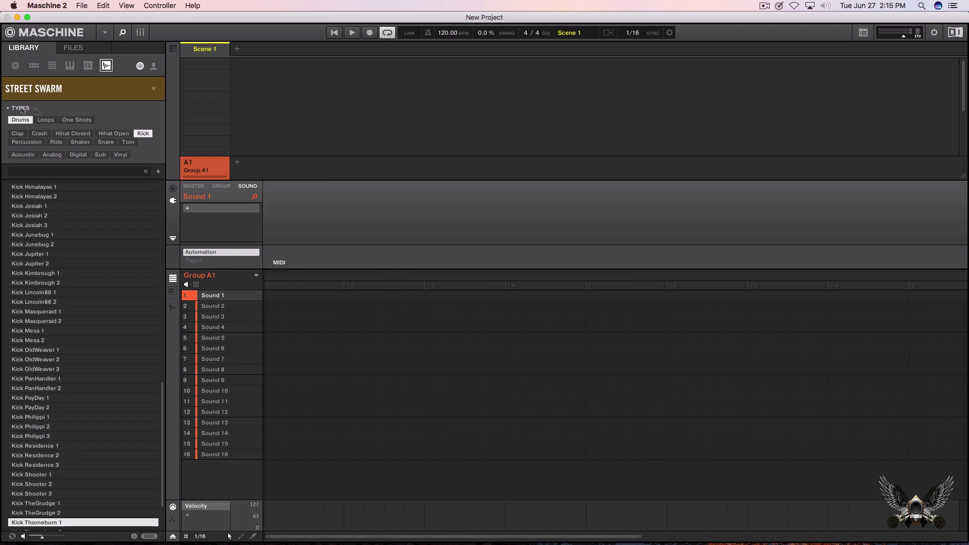
Step: Filter the Street Swarm drums to Hihat Closed and audition the first samples in the list, starting from ClosedHH 8thwonder 2
{"action": "left_click", "coordinate": [72, 133]}
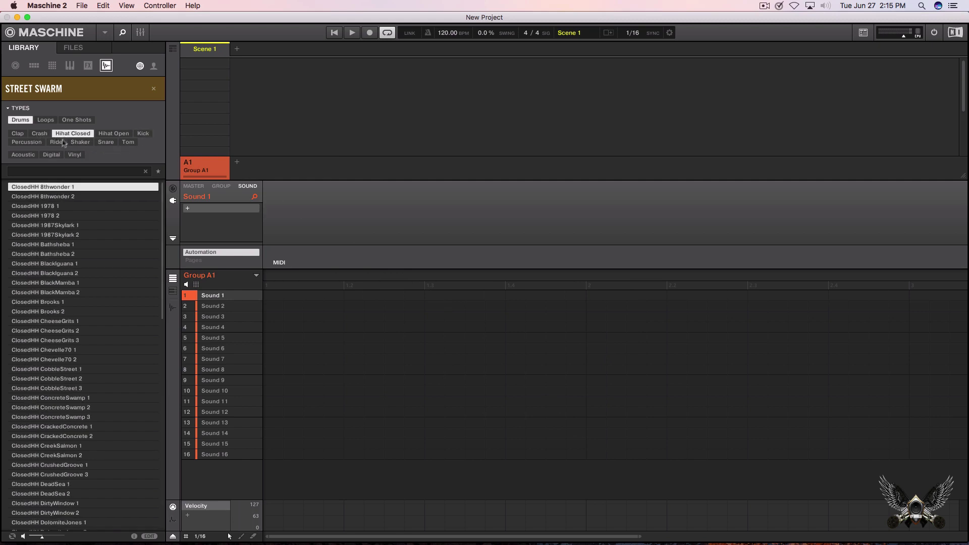
{"action": "left_click", "coordinate": [52, 197]}
{"action": "key", "text": "Down"}
{"action": "key", "text": "Down"}
{"action": "key", "text": "Down"}
{"action": "key", "text": "Down"}
{"action": "key", "text": "Down"}
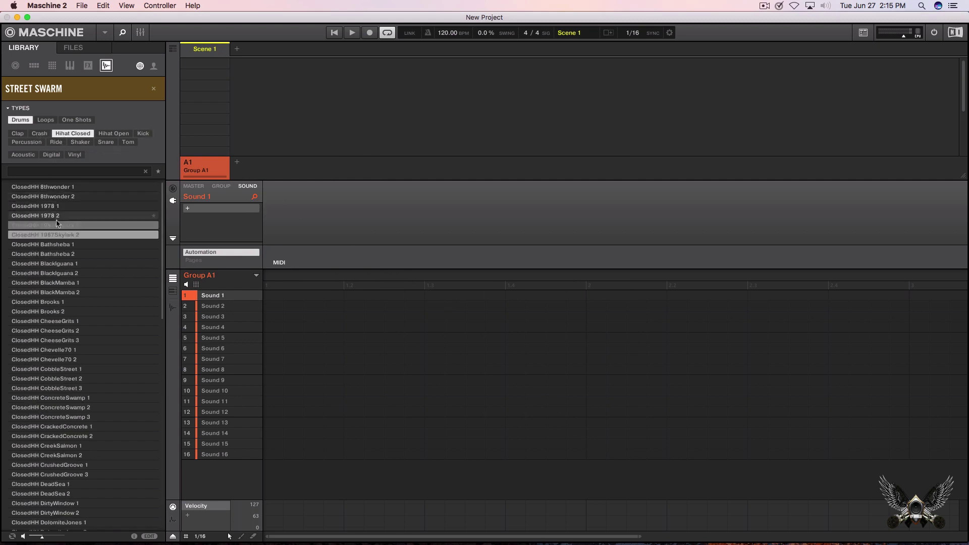
{"action": "key", "text": "Down"}
{"action": "key", "text": "Down"}
{"action": "key", "text": "Down"}
Step: Audition the closed hi-hat samples from CheeseGrits 3 to CrackedConcrete 1
{"action": "left_click", "coordinate": [78, 340]}
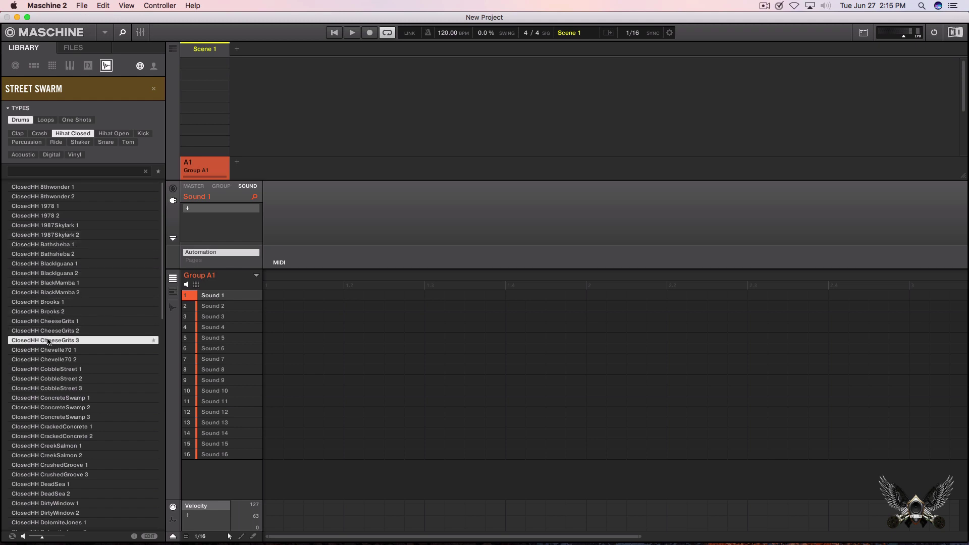
{"action": "key", "text": "Down"}
{"action": "key", "text": "Down"}
{"action": "key", "text": "Down"}
{"action": "key", "text": "Down"}
{"action": "key", "text": "Down"}
{"action": "key", "text": "Down"}
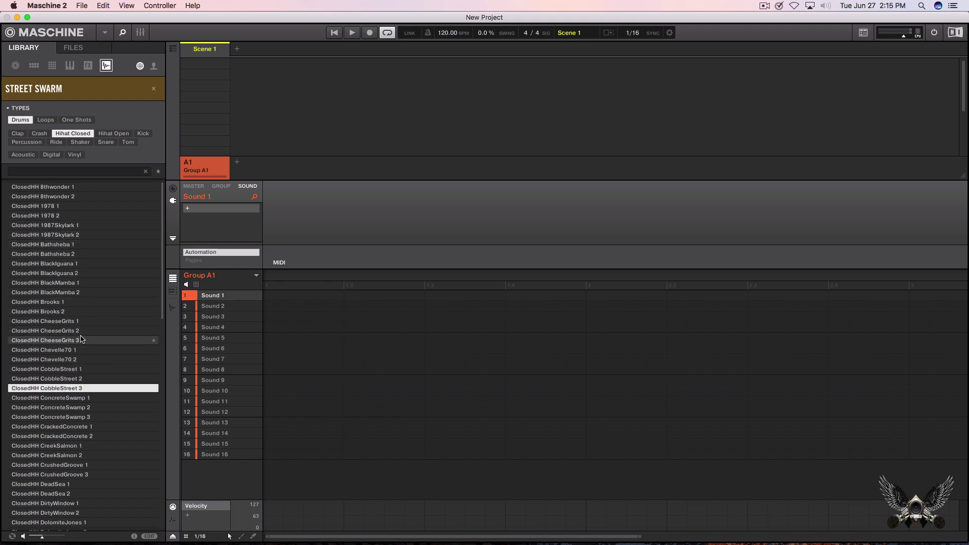
{"action": "key", "text": "Down"}
{"action": "key", "text": "Down"}
{"action": "key", "text": "Down"}
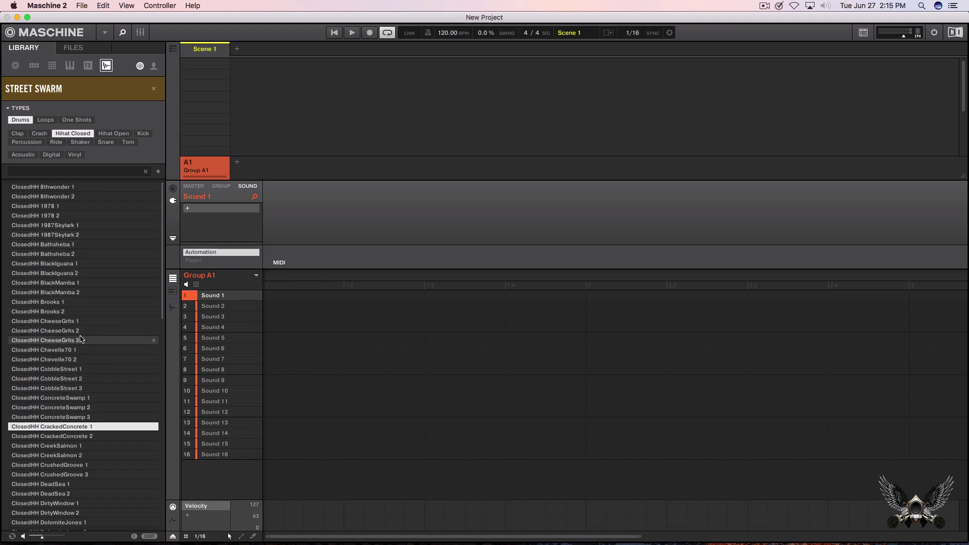
Step: Audition the closed hi-hat samples further down the list, from Emperor 2 through the GrimeTime samples
{"action": "scroll", "coordinate": [79, 340], "scroll_direction": "down", "scroll_amount": 10}
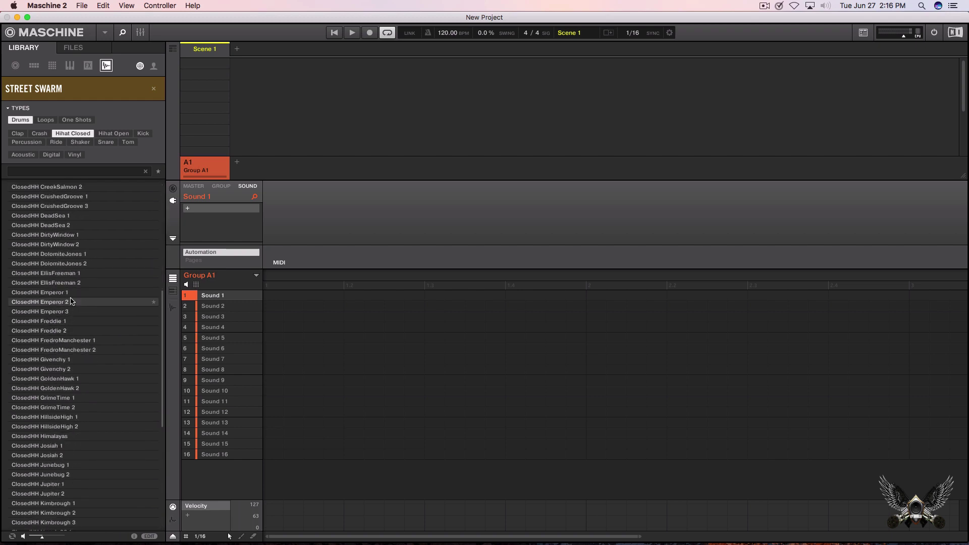
{"action": "left_click", "coordinate": [70, 301]}
{"action": "key", "text": "Down"}
{"action": "key", "text": "Down"}
{"action": "key", "text": "Down"}
{"action": "key", "text": "Down"}
{"action": "key", "text": "Down"}
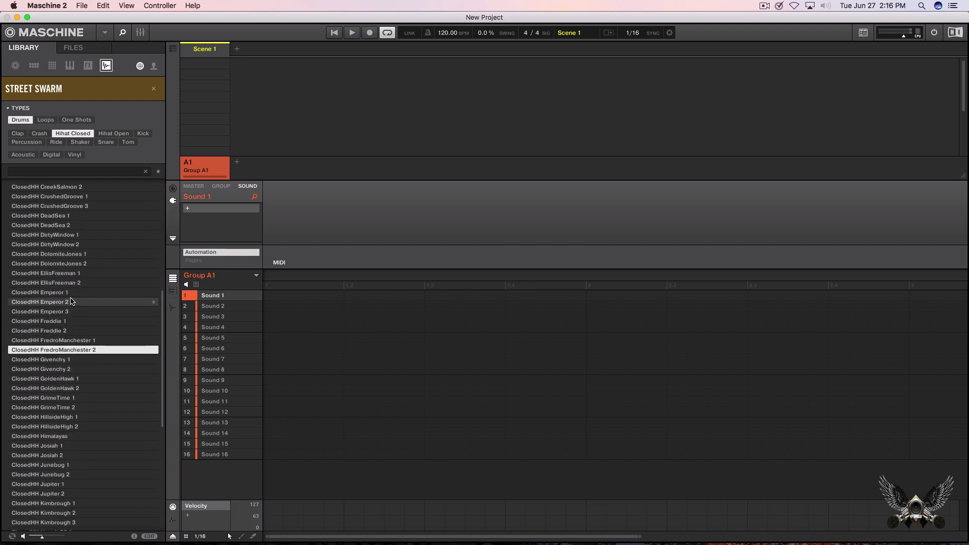
{"action": "key", "text": "Down"}
{"action": "key", "text": "Down"}
{"action": "key", "text": "Down"}
{"action": "key", "text": "Down"}
{"action": "key", "text": "Down"}
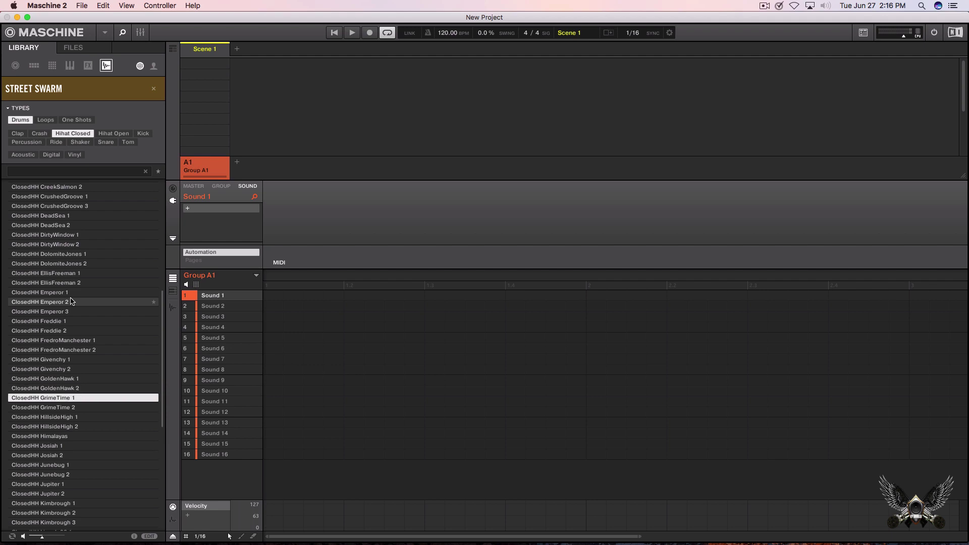
{"action": "key", "text": "Down"}
Step: Filter the drum samples to Hihat Open and audition the open hi-hats through to OpenHH BlackIguana
{"action": "left_click", "coordinate": [107, 134]}
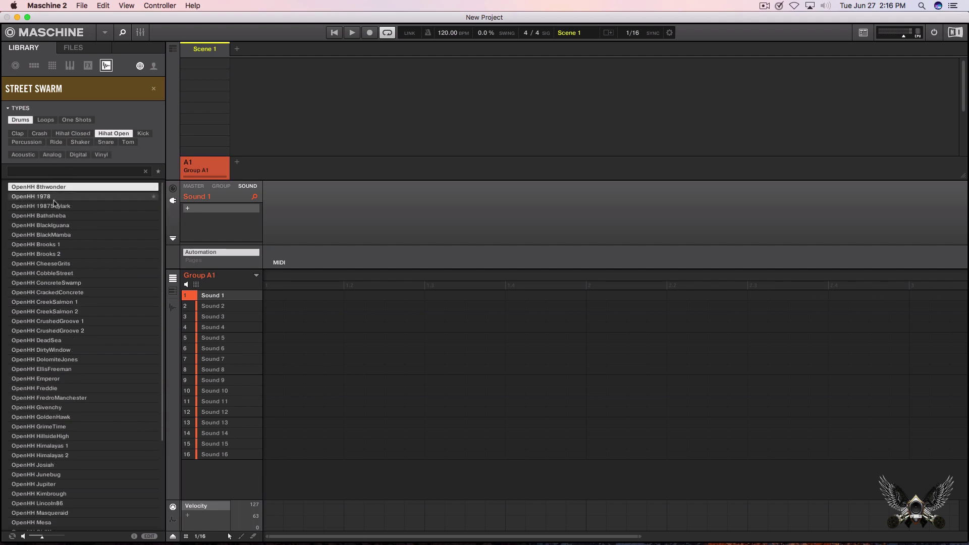
{"action": "key", "text": "Down"}
{"action": "key", "text": "Down"}
{"action": "key", "text": "Down"}
{"action": "key", "text": "Down"}
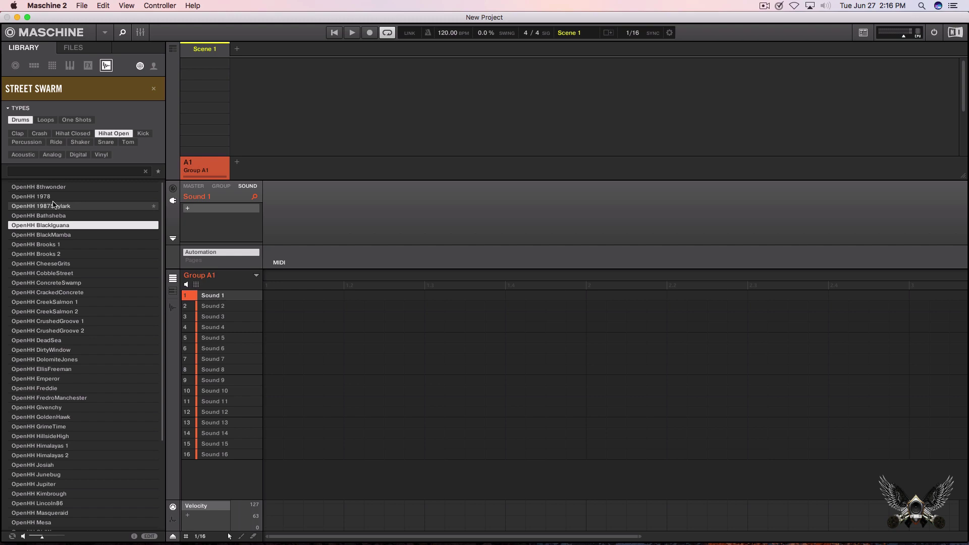
Step: Filter the drum samples to Crash and audition the crashes from CheeseGrits to Freddie
{"action": "left_click", "coordinate": [40, 134]}
{"action": "left_click", "coordinate": [39, 206]}
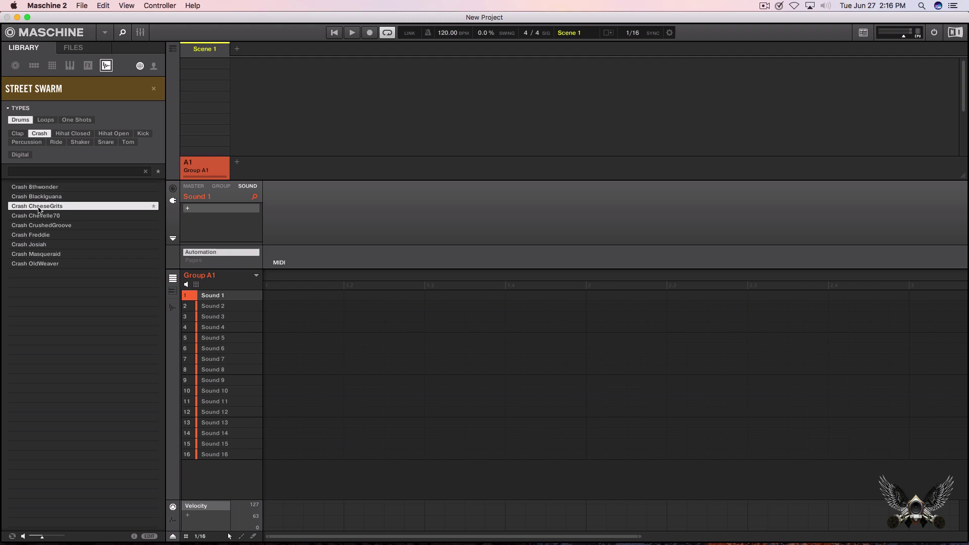
{"action": "key", "text": "Down"}
{"action": "key", "text": "Down"}
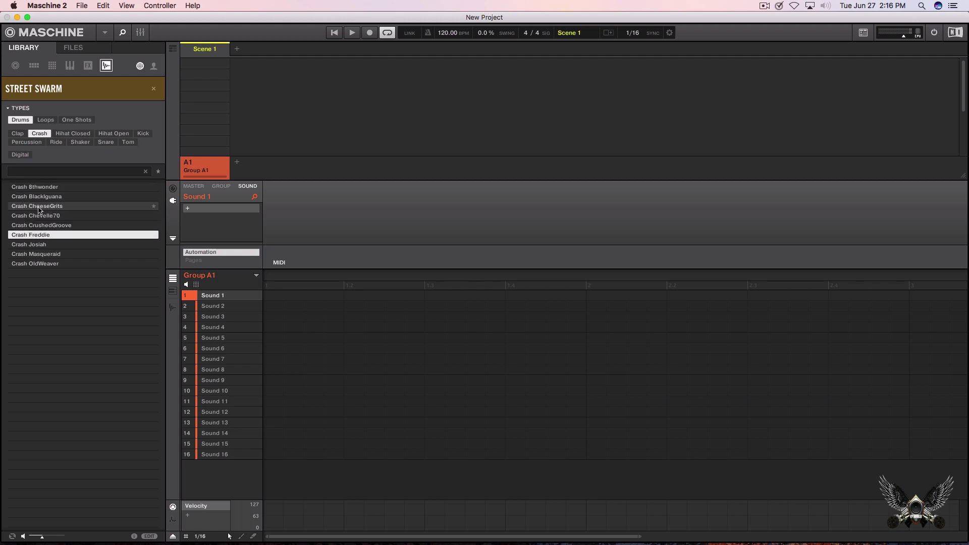
Step: Filter the drum samples to Clap and audition the claps from BlackMamba to DirtyWindow 2
{"action": "left_click", "coordinate": [17, 133]}
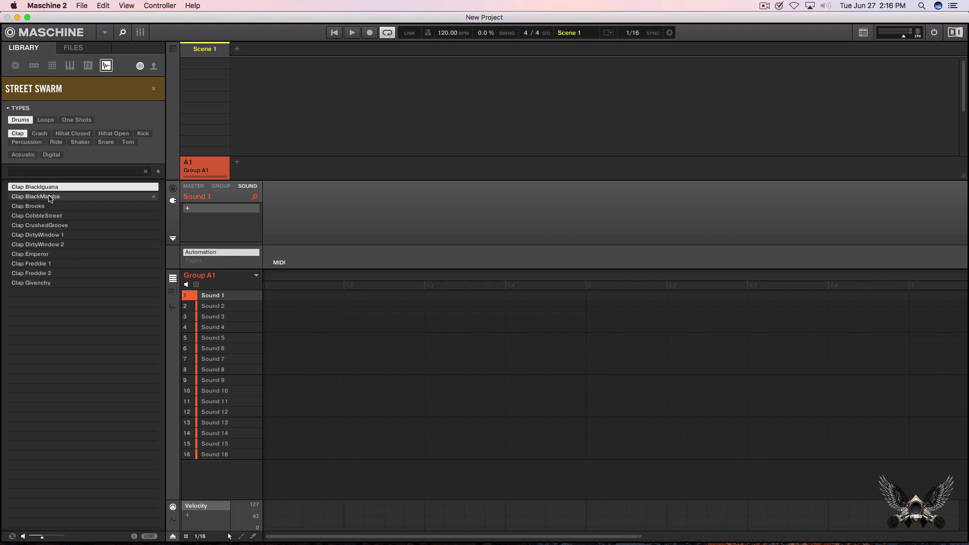
{"action": "left_click", "coordinate": [49, 198]}
{"action": "key", "text": "Down"}
{"action": "key", "text": "Down"}
{"action": "key", "text": "Down"}
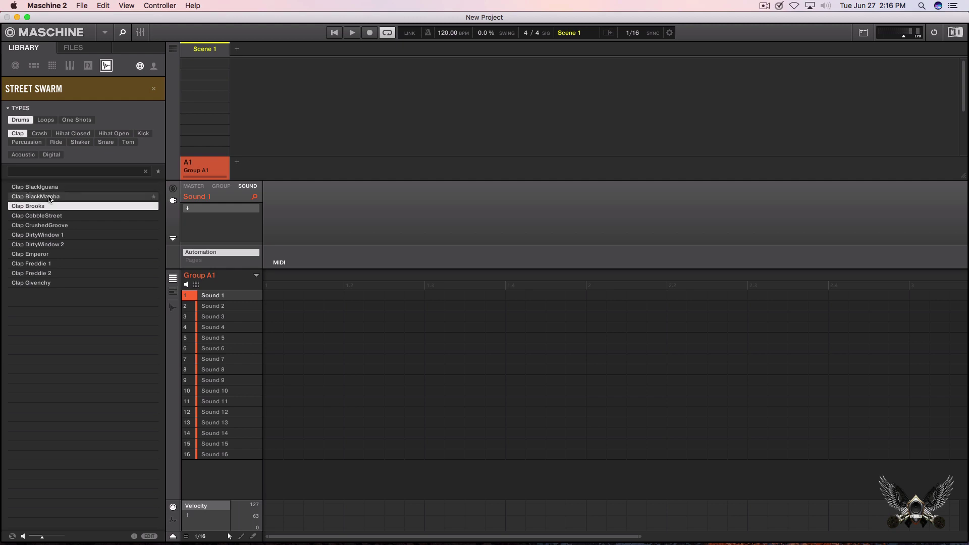
{"action": "key", "text": "Down"}
{"action": "key", "text": "Down"}
{"action": "key", "text": "Down"}
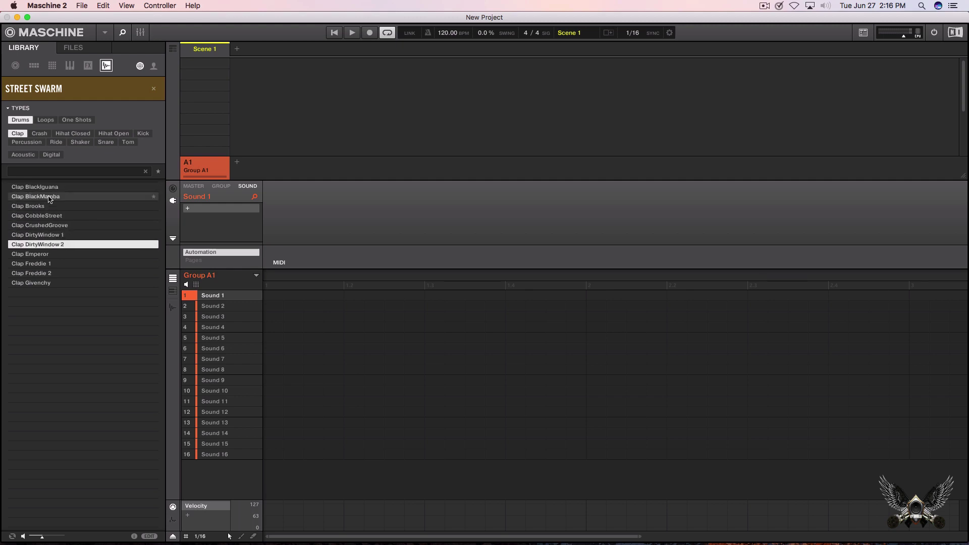
Step: Filter the drum samples to Tom and audition the high toms from HiTom DeadSea to HiTom OldWeaver
{"action": "left_click", "coordinate": [129, 142]}
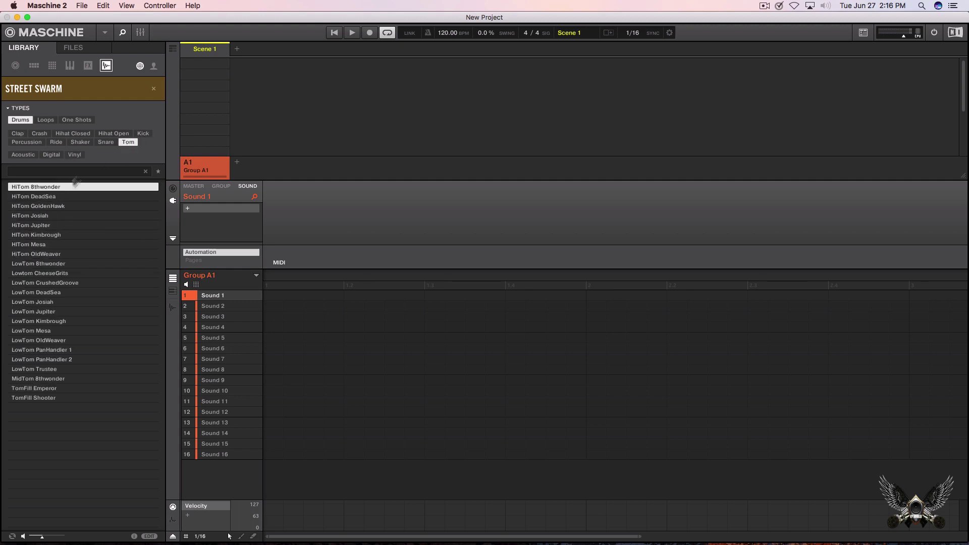
{"action": "key", "text": "Down"}
{"action": "key", "text": "Down"}
{"action": "key", "text": "Down"}
{"action": "key", "text": "Down"}
{"action": "key", "text": "Down"}
{"action": "key", "text": "Down"}
{"action": "key", "text": "Down"}
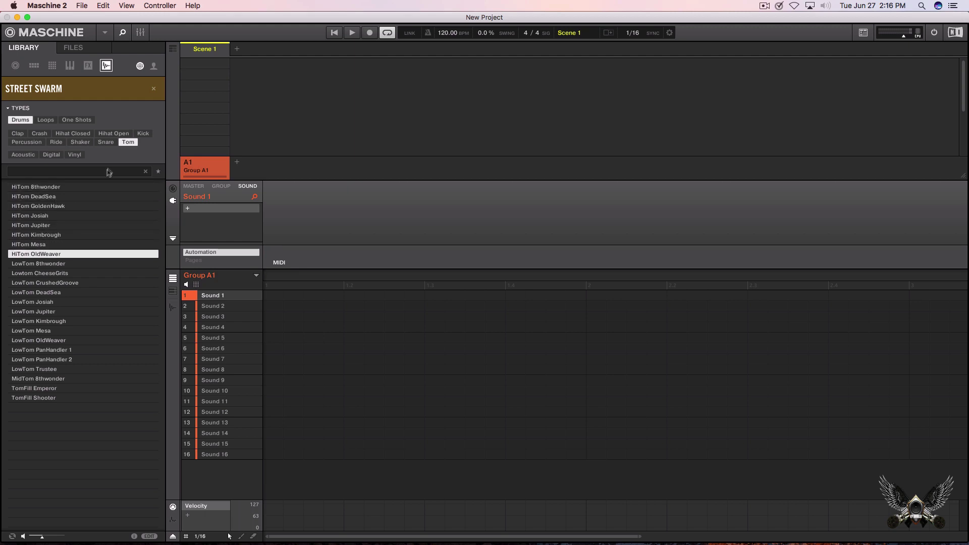
Step: Filter the drum samples to Snare and audition the samples from Rim Bathsheba 2 to Snare 1978 1
{"action": "left_click", "coordinate": [106, 142]}
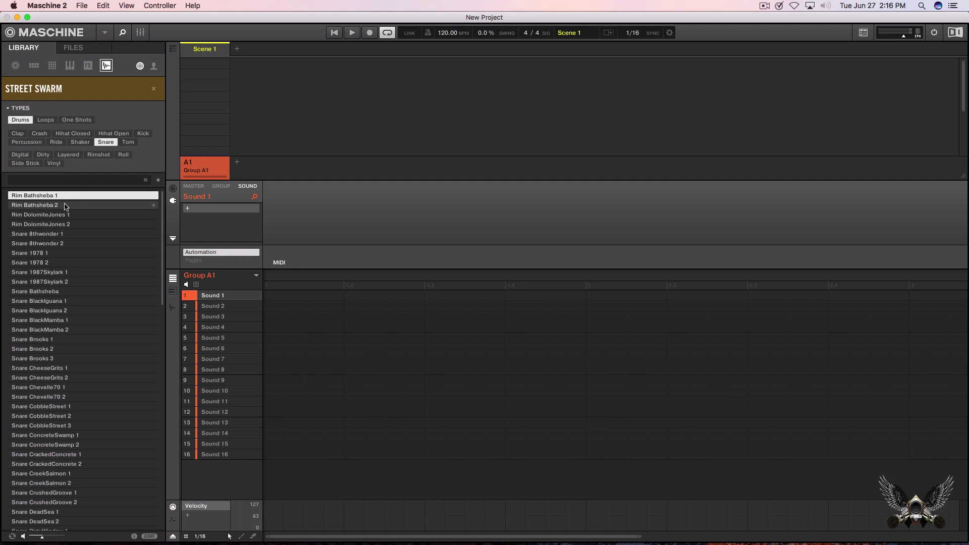
{"action": "key", "text": "Down"}
{"action": "key", "text": "Down"}
{"action": "key", "text": "Down"}
{"action": "key", "text": "Down"}
{"action": "key", "text": "Down"}
{"action": "key", "text": "Down"}
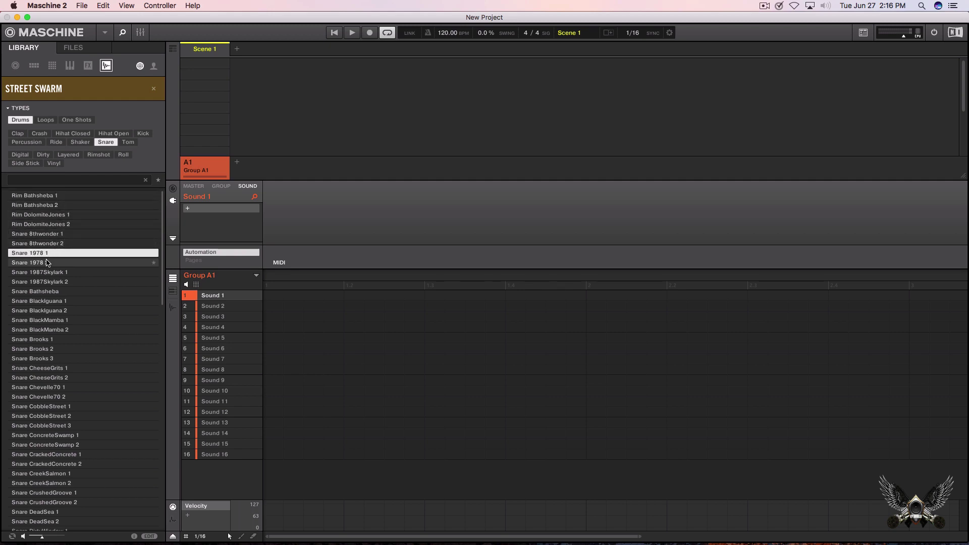
Step: Audition the snare samples one after another from 1978 2 to BlackMamba 2
{"action": "key", "text": "Down"}
{"action": "key", "text": "Down"}
{"action": "key", "text": "Down"}
{"action": "key", "text": "Down"}
{"action": "key", "text": "Down"}
{"action": "key", "text": "Down"}
{"action": "key", "text": "Down"}
{"action": "key", "text": "Down"}
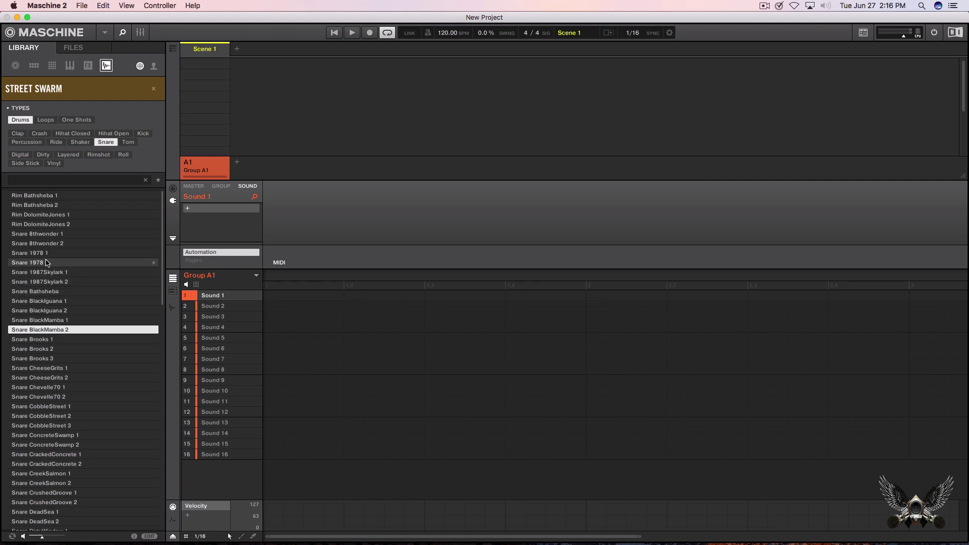
Step: Audition the snare samples from Brooks 1 to CobbleStreet 1
{"action": "scroll", "coordinate": [47, 262], "scroll_direction": "down", "scroll_amount": 3}
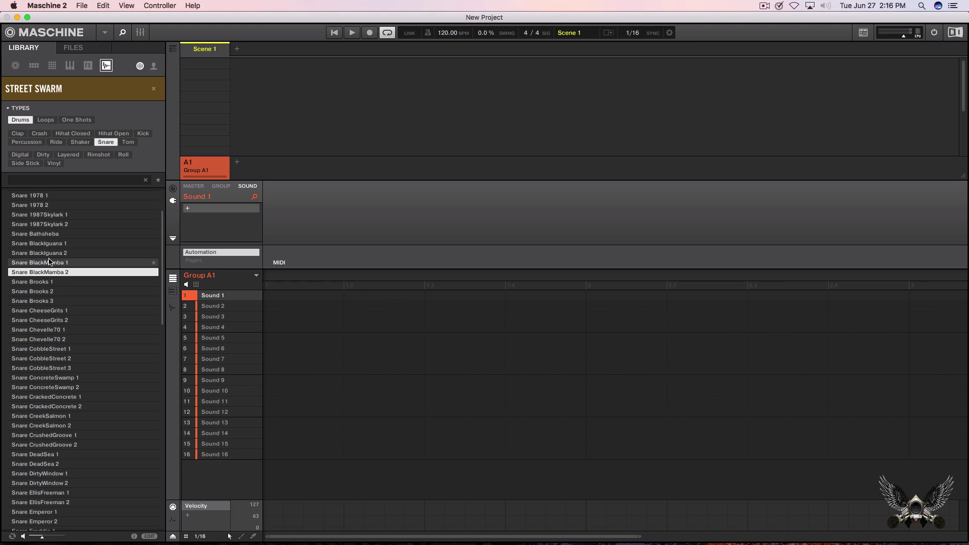
{"action": "left_click", "coordinate": [52, 285]}
{"action": "key", "text": "Down"}
{"action": "key", "text": "Down"}
{"action": "key", "text": "Down"}
{"action": "key", "text": "Down"}
{"action": "key", "text": "Down"}
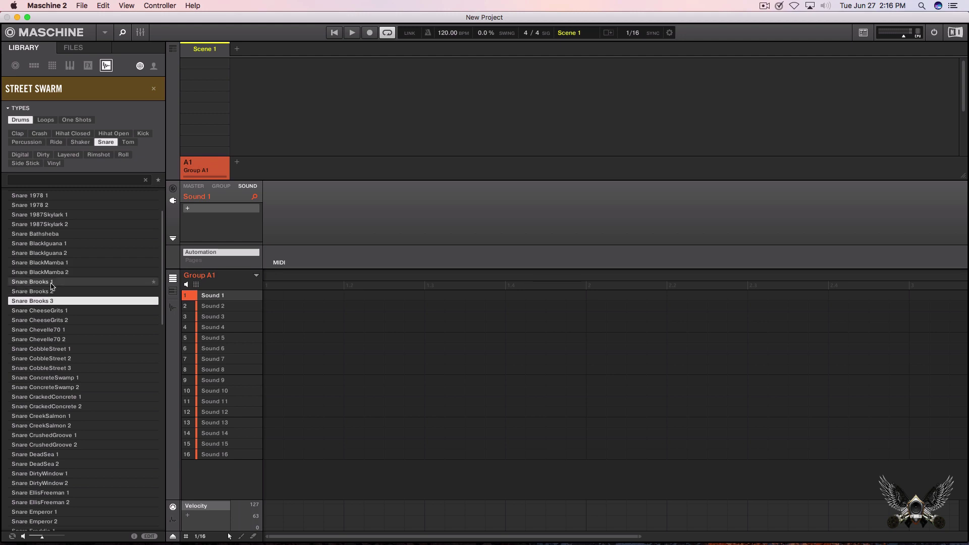
{"action": "key", "text": "Down"}
{"action": "key", "text": "Down"}
{"action": "key", "text": "Down"}
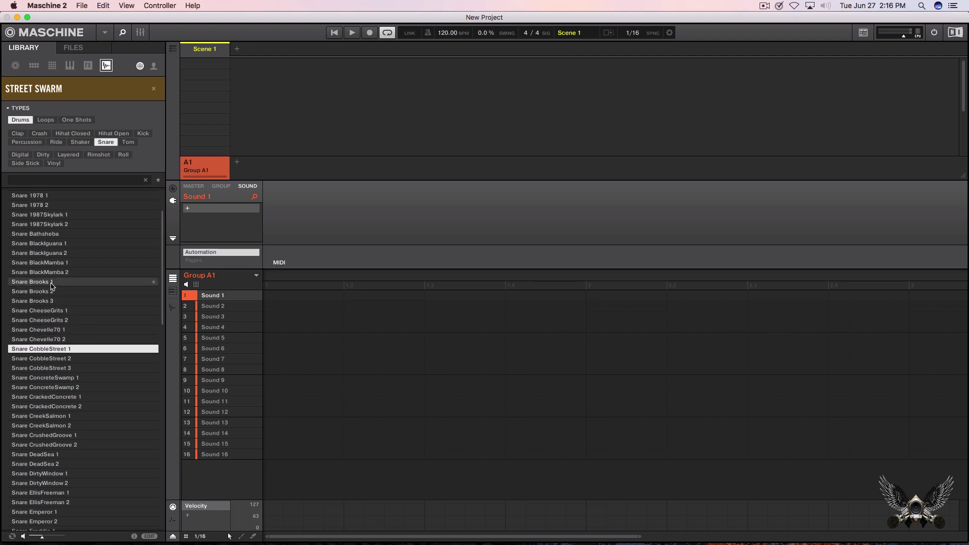
Step: Audition the snare samples further down the list, from CobbleStreet 3 to CreekSalmon 1
{"action": "scroll", "coordinate": [51, 282], "scroll_direction": "down", "scroll_amount": 3}
{"action": "scroll", "coordinate": [51, 282], "scroll_direction": "down", "scroll_amount": 3}
{"action": "key", "text": "Down"}
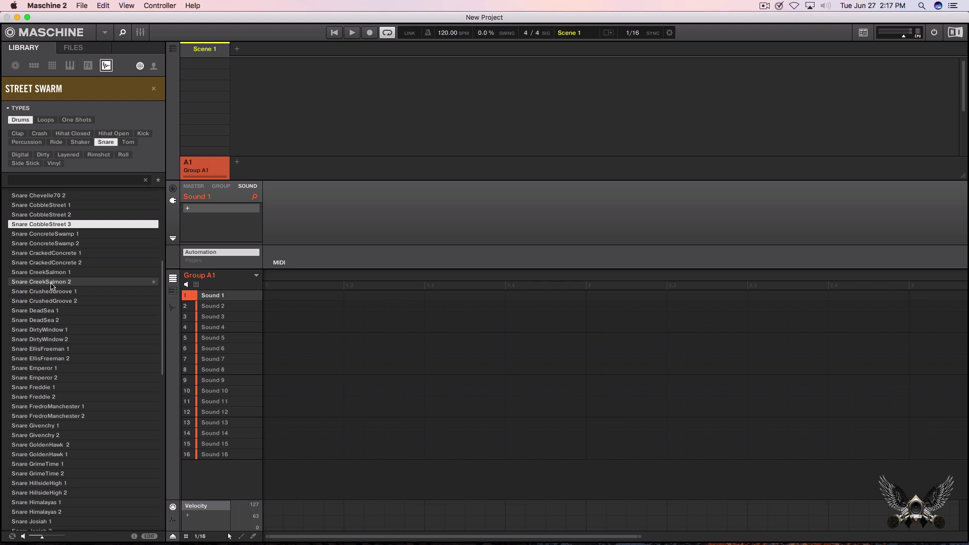
{"action": "key", "text": "Down"}
{"action": "key", "text": "Down"}
{"action": "key", "text": "Down"}
{"action": "key", "text": "Down"}
{"action": "key", "text": "Down"}
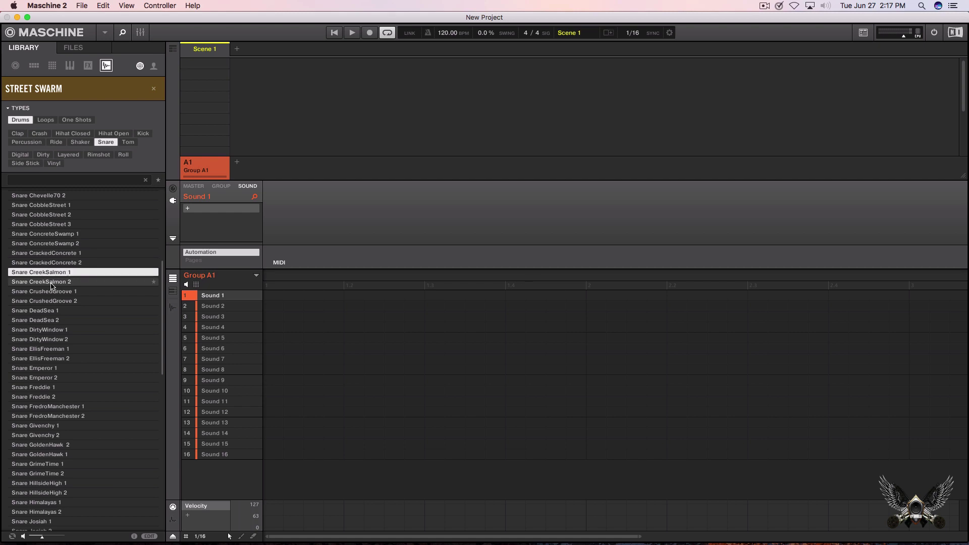
Step: Audition the snare samples from CreekSalmon 2 to Emperor 1
{"action": "key", "text": "Down"}
{"action": "key", "text": "Down"}
{"action": "key", "text": "Down"}
{"action": "key", "text": "Down"}
{"action": "key", "text": "Down"}
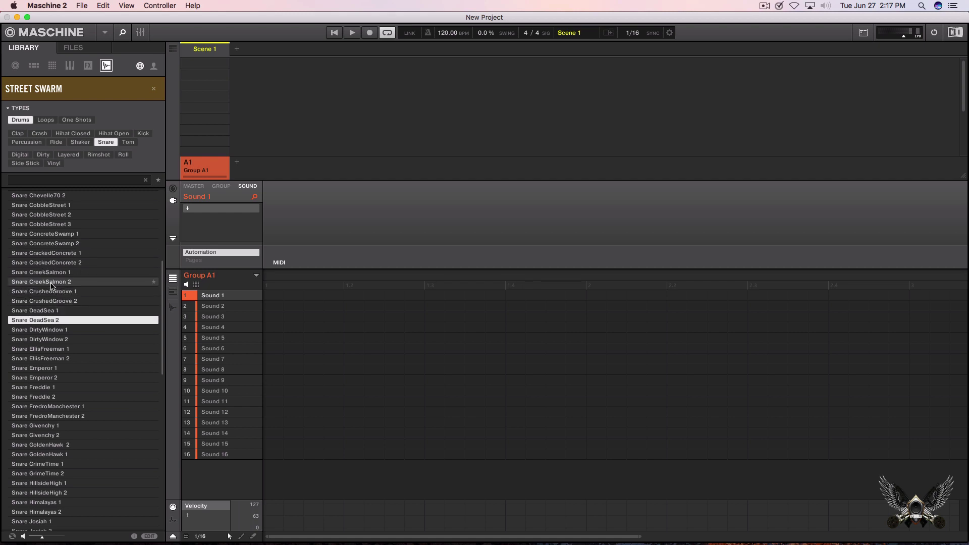
{"action": "key", "text": "Down"}
{"action": "key", "text": "Down"}
{"action": "key", "text": "Down"}
{"action": "key", "text": "Down"}
{"action": "key", "text": "Down"}
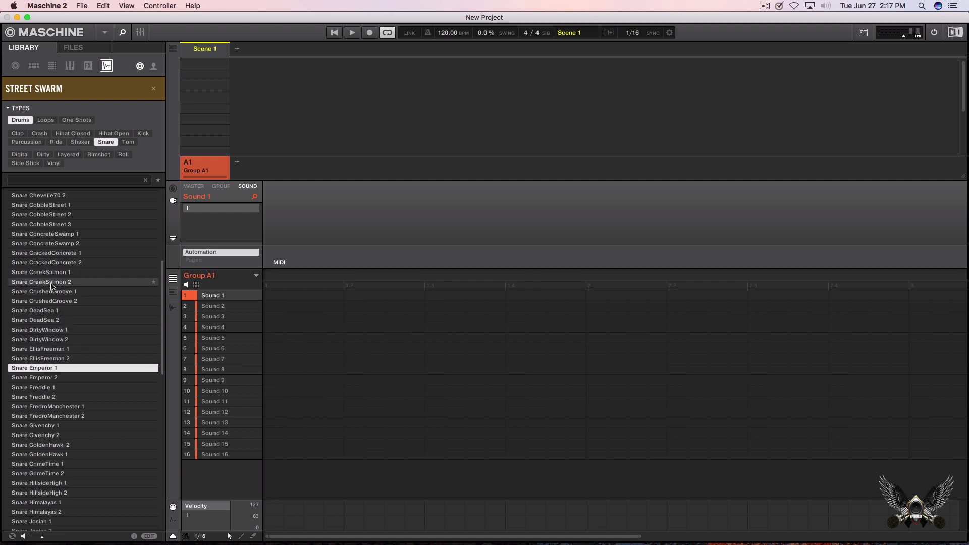
Step: Replay Snare EllisFreeman 2 and audition the following snare samples through to Snare Givenchy 1
{"action": "key", "text": "Up"}
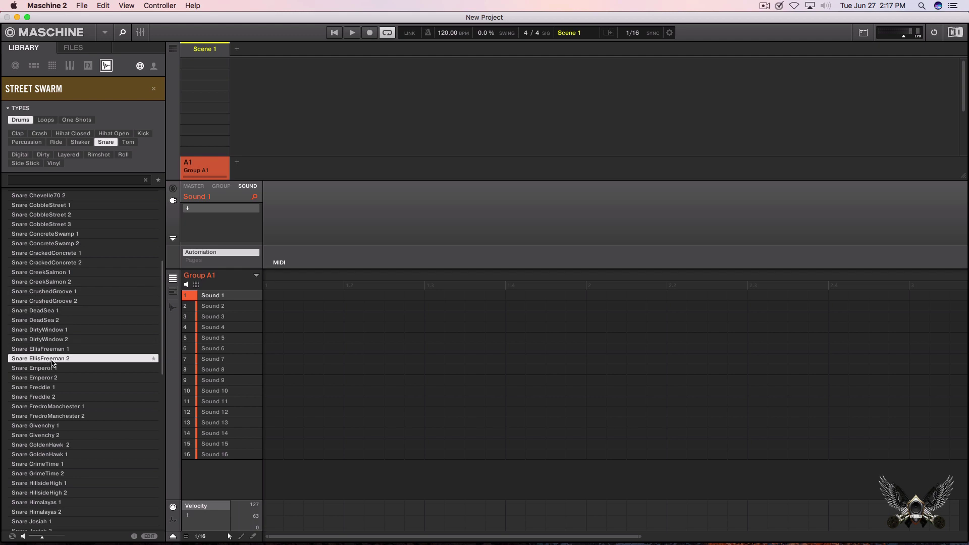
{"action": "key", "text": "Down"}
{"action": "key", "text": "Down"}
{"action": "key", "text": "Down"}
{"action": "key", "text": "Down"}
{"action": "key", "text": "Down"}
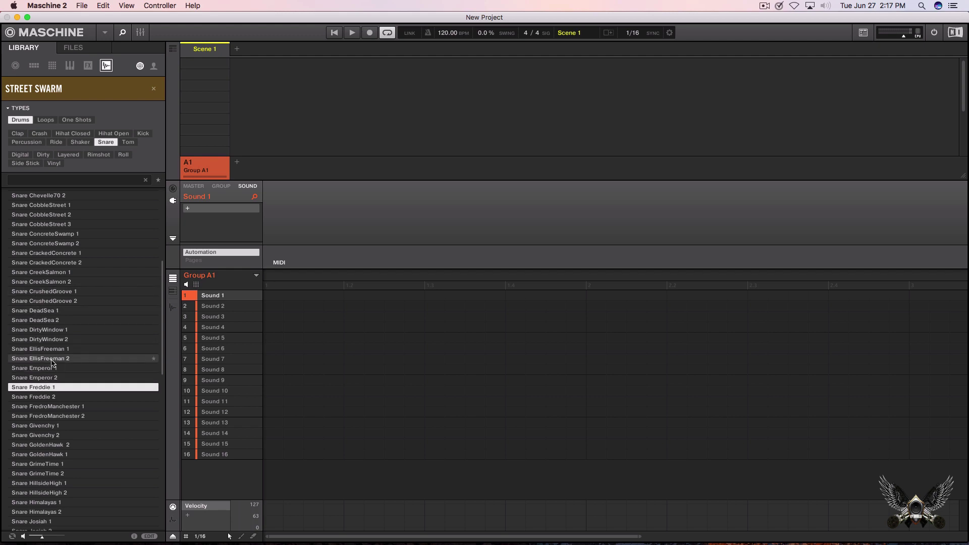
{"action": "scroll", "coordinate": [53, 361], "scroll_direction": "down", "scroll_amount": 8}
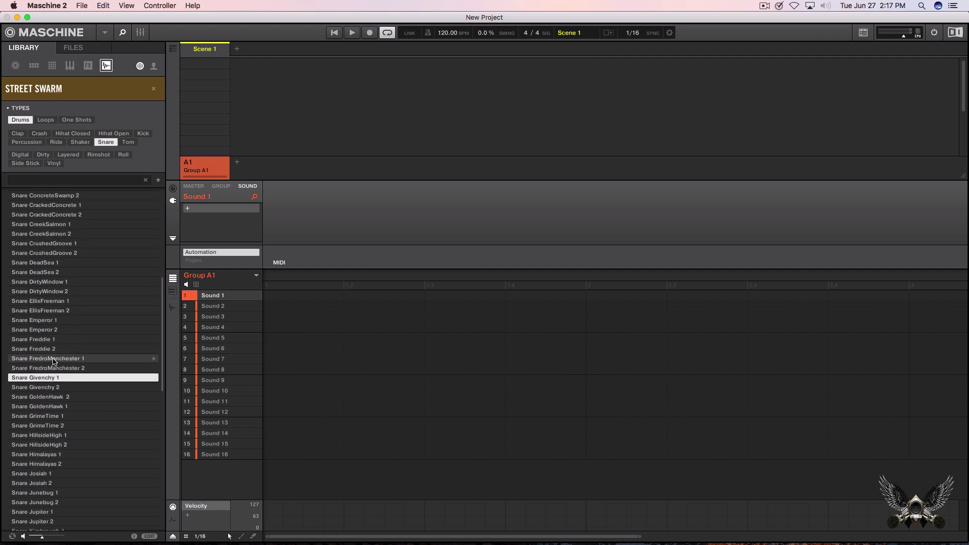
Step: Audition the snare samples from Givenchy 2 to GrimeTime 2
{"action": "key", "text": "Down"}
{"action": "key", "text": "Down"}
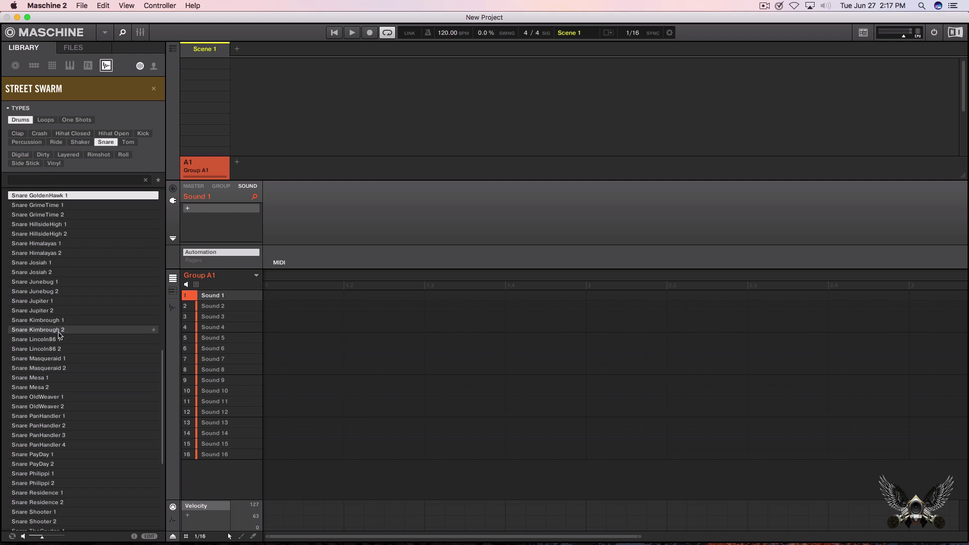
{"action": "key", "text": "Down"}
{"action": "key", "text": "Down"}
{"action": "key", "text": "Down"}
{"action": "key", "text": "Down"}
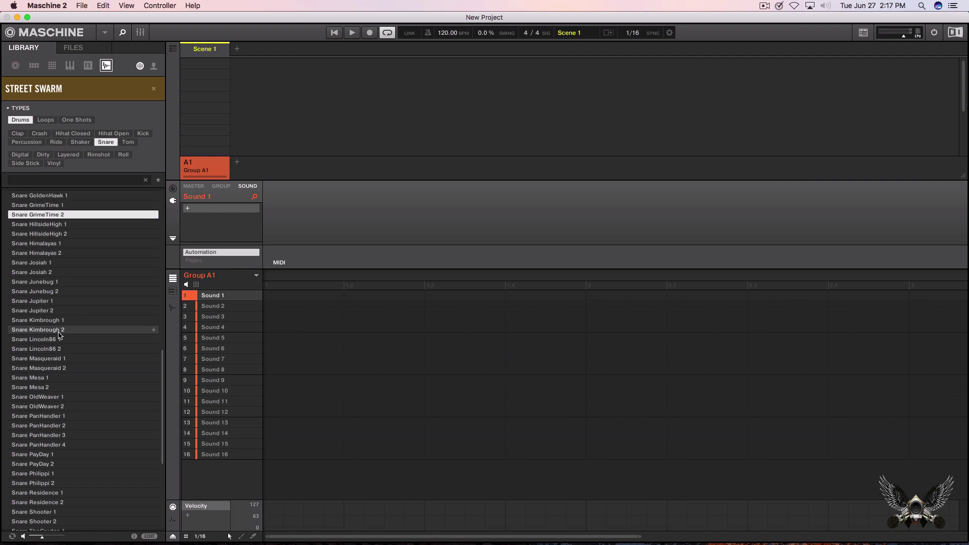
Step: Audition the snare samples from HillsideHigh 1 to Jupiter 2
{"action": "key", "text": "Down"}
{"action": "key", "text": "Down"}
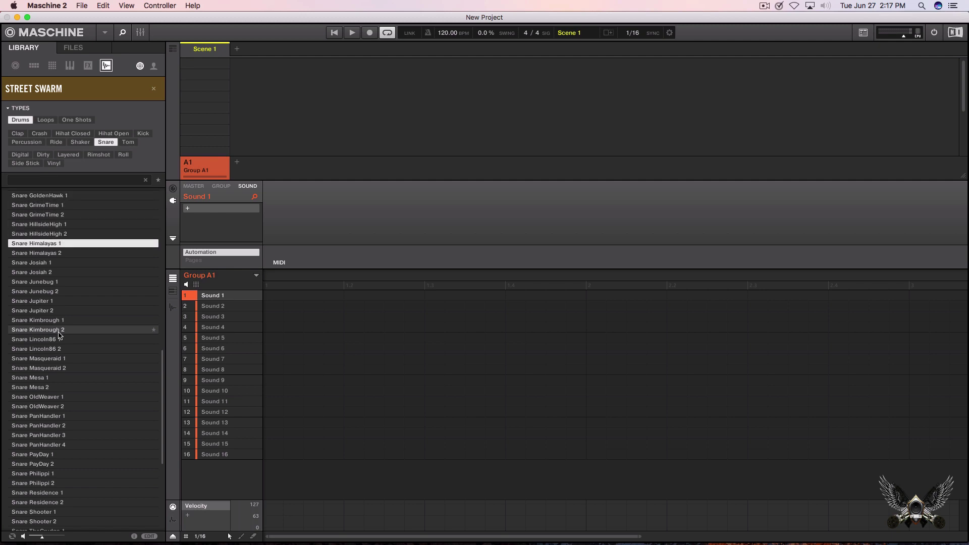
{"action": "key", "text": "Down"}
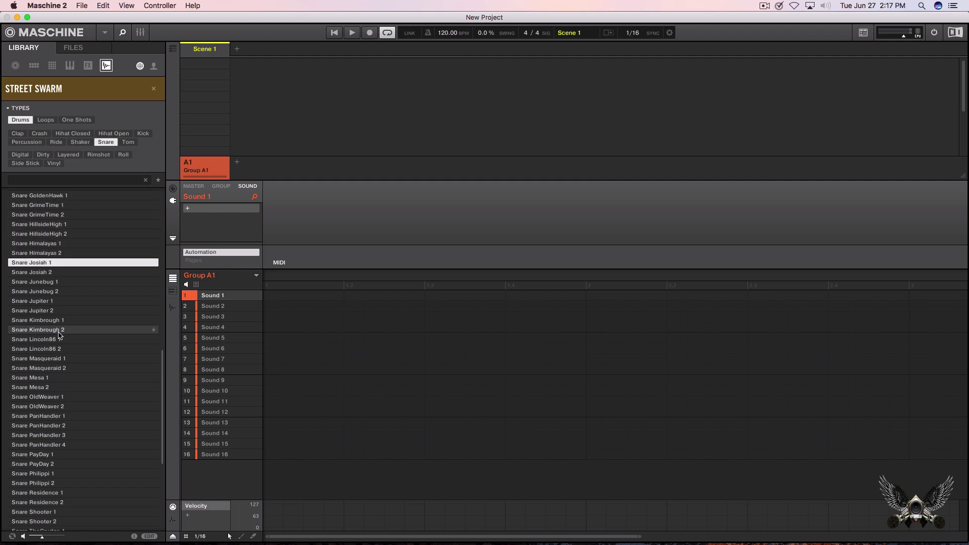
{"action": "key", "text": "Down"}
{"action": "key", "text": "Down"}
{"action": "key", "text": "Down"}
{"action": "key", "text": "Down"}
{"action": "key", "text": "Down"}
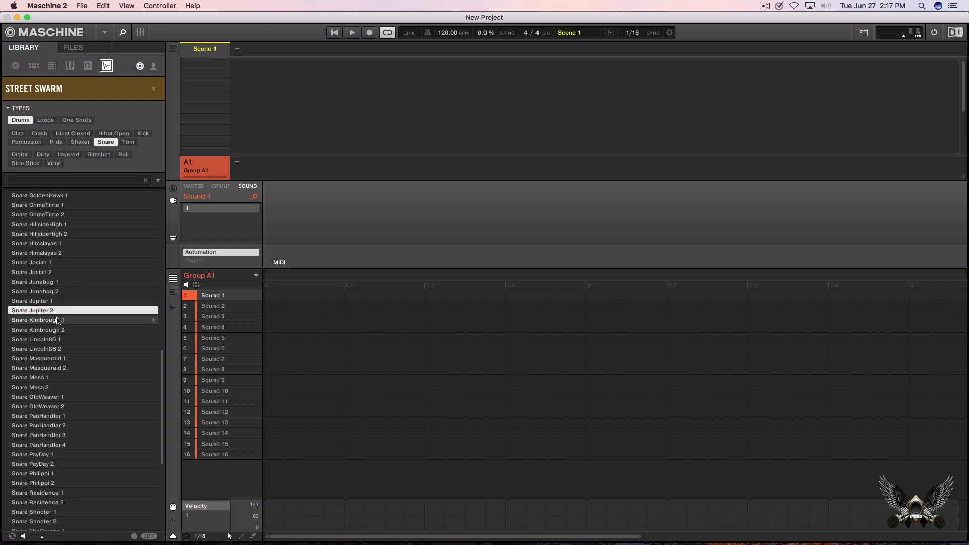
Step: Audition the snare samples from Kimbrough 1 to Masqueraid 1
{"action": "key", "text": "Down"}
{"action": "key", "text": "Down"}
{"action": "key", "text": "Down"}
{"action": "key", "text": "Down"}
{"action": "key", "text": "Down"}
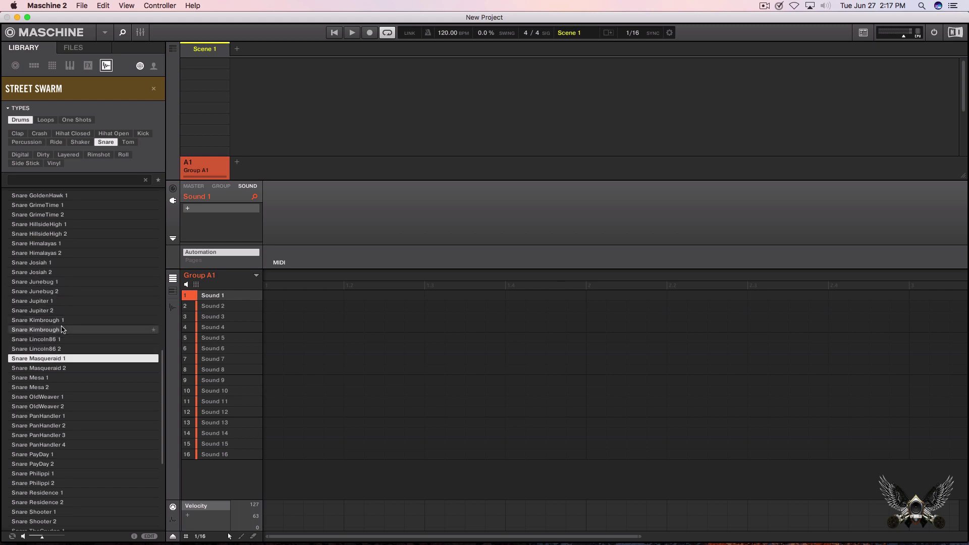
Step: Audition the snare samples from Masqueraid 2 to PanHandler 2
{"action": "key", "text": "Down"}
{"action": "key", "text": "Down"}
{"action": "key", "text": "Down"}
{"action": "key", "text": "Down"}
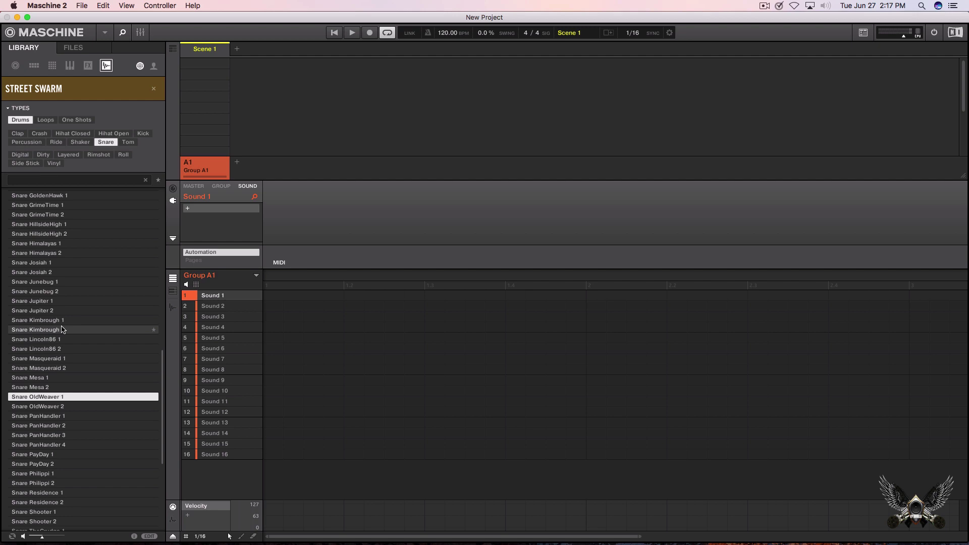
{"action": "key", "text": "Down"}
{"action": "key", "text": "Down"}
{"action": "key", "text": "Down"}
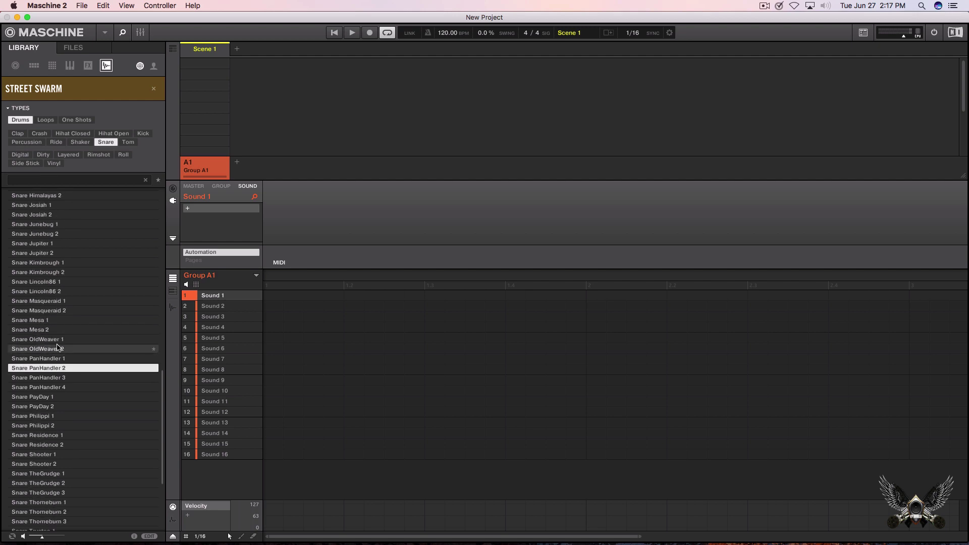
Step: Skip ahead to Snare Shooter 2 and audition the following snare samples through to Snare Thorneburn 2
{"action": "scroll", "coordinate": [58, 347], "scroll_direction": "down", "scroll_amount": 5}
{"action": "left_click", "coordinate": [58, 341]}
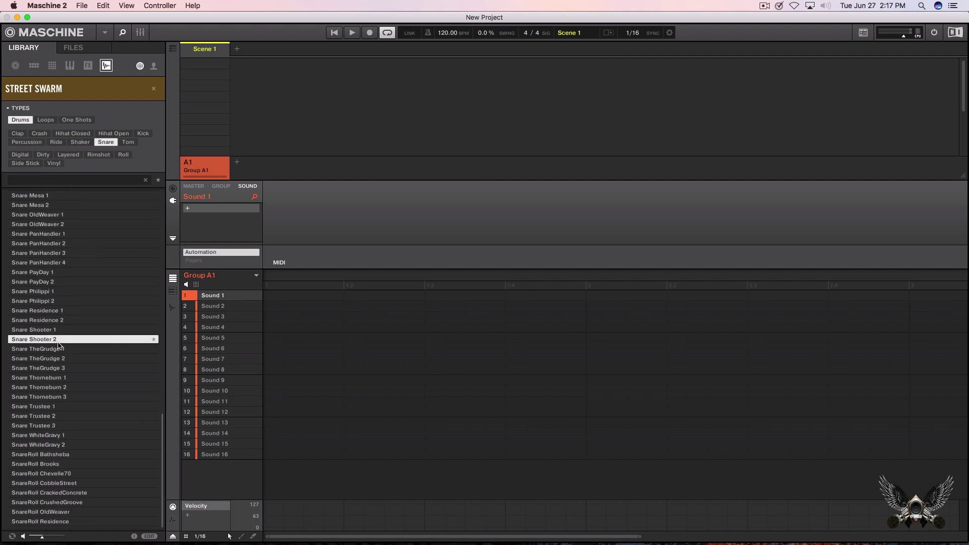
{"action": "key", "text": "Down"}
{"action": "key", "text": "Down"}
{"action": "key", "text": "Down"}
{"action": "key", "text": "Down"}
{"action": "key", "text": "Down"}
{"action": "key", "text": "Down"}
{"action": "key", "text": "Down"}
{"action": "key", "text": "Down"}
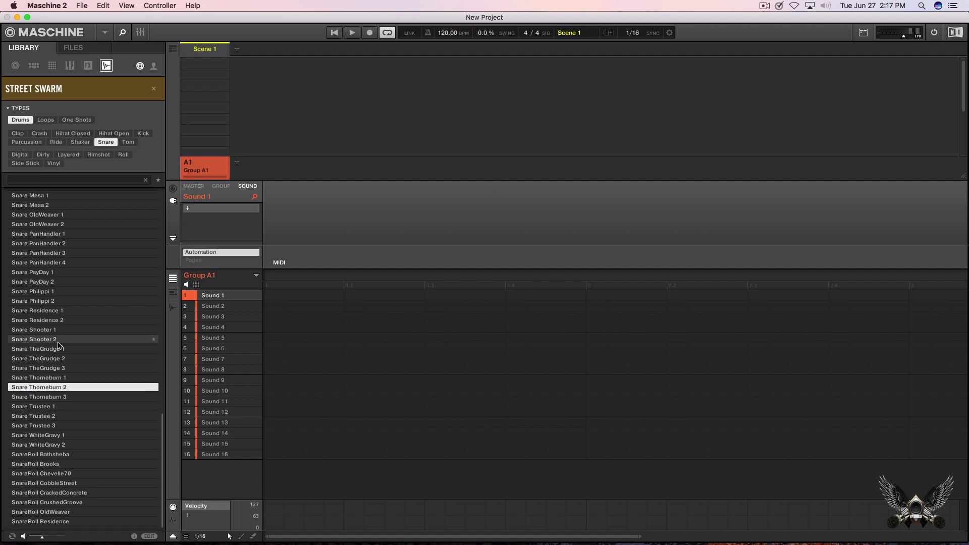
Step: Audition the remaining snares from Thorneburn 3 onward and the snare rolls through to SnareRoll CobbleStreet
{"action": "key", "text": "Down"}
{"action": "key", "text": "Down"}
{"action": "key", "text": "Down"}
{"action": "key", "text": "Down"}
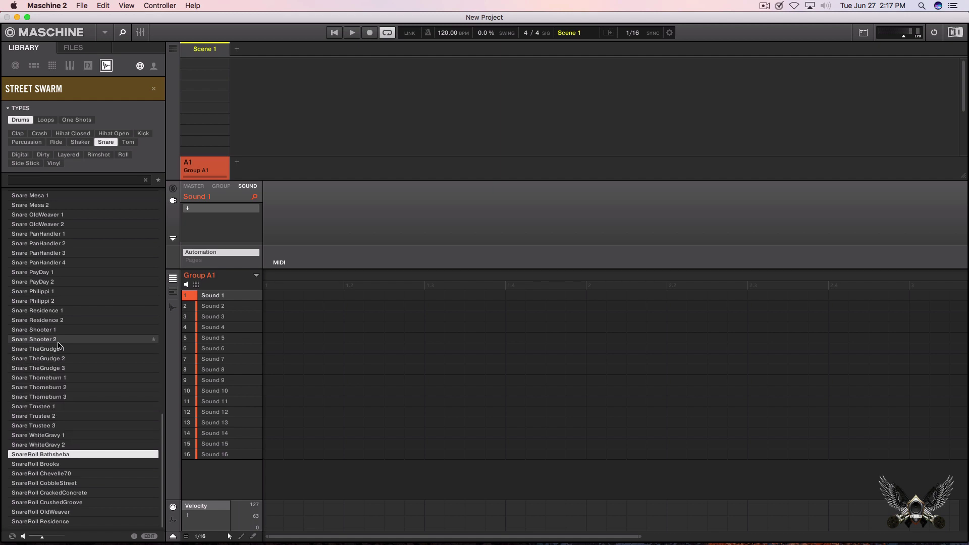
{"action": "key", "text": "Down"}
{"action": "key", "text": "Down"}
{"action": "key", "text": "Down"}
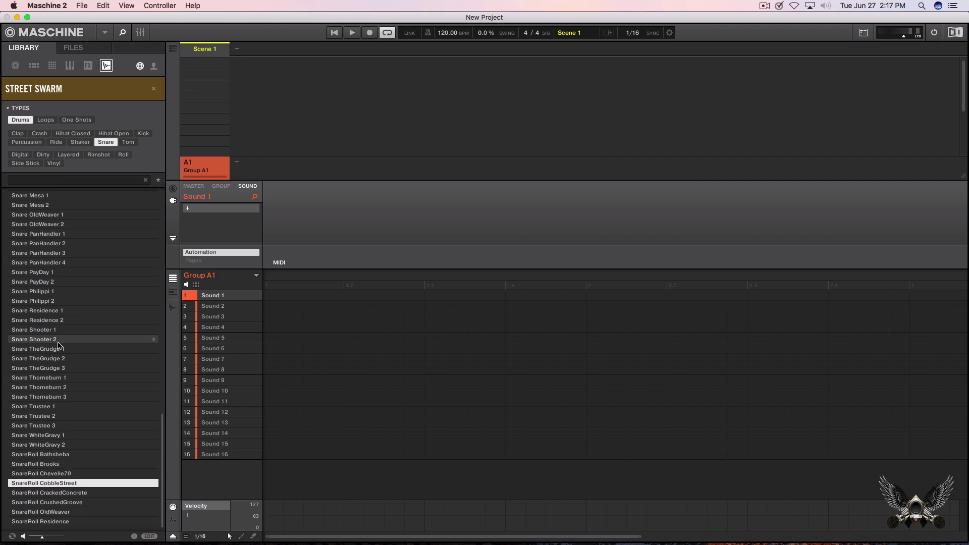
Step: Filter the drum samples to Shaker and audition the shakers from BlackMamba to EllisFreeman
{"action": "left_click", "coordinate": [81, 142]}
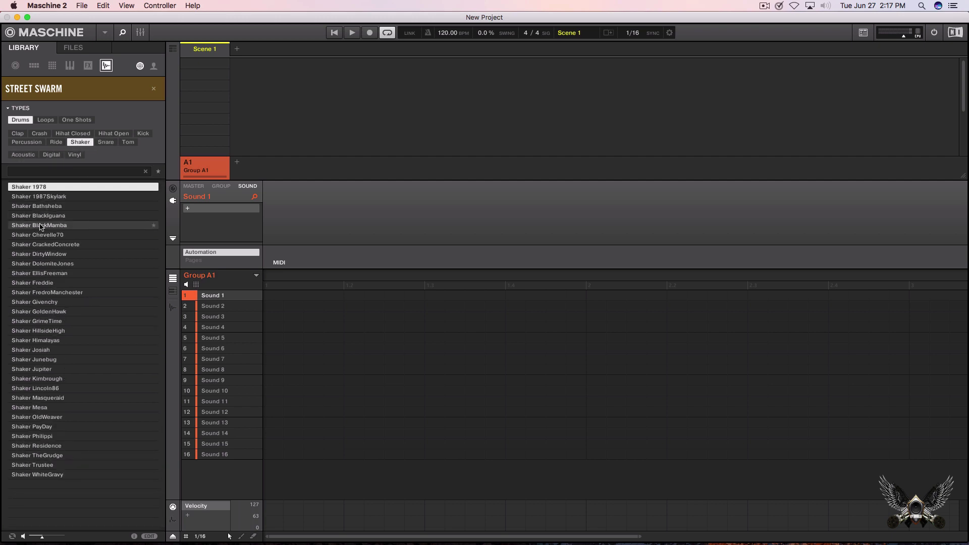
{"action": "left_click", "coordinate": [40, 225]}
{"action": "key", "text": "Down"}
{"action": "key", "text": "Down"}
{"action": "key", "text": "Down"}
{"action": "key", "text": "Down"}
{"action": "key", "text": "Down"}
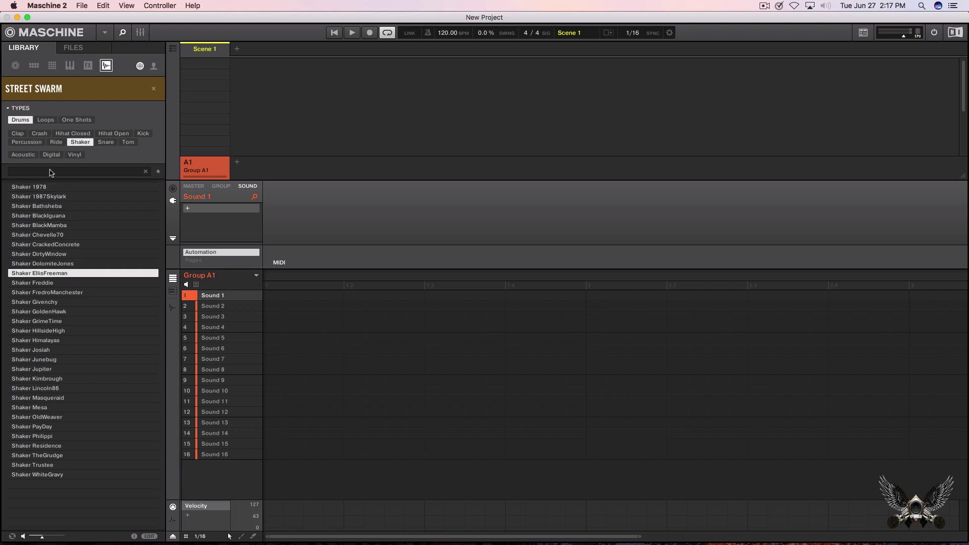
Step: View the Ride samples, switch to the Percussion category and audition Combo Freddie
{"action": "left_click", "coordinate": [56, 142]}
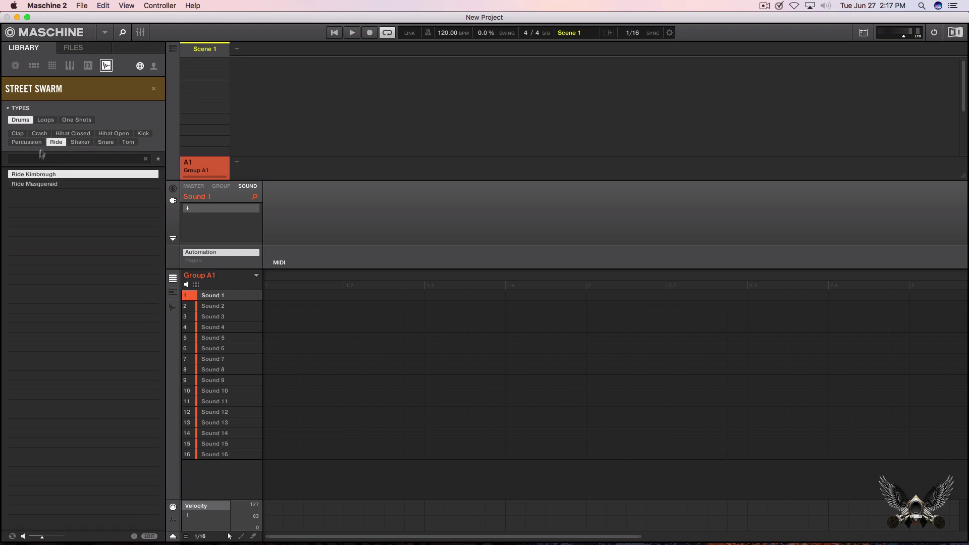
{"action": "left_click", "coordinate": [36, 143]}
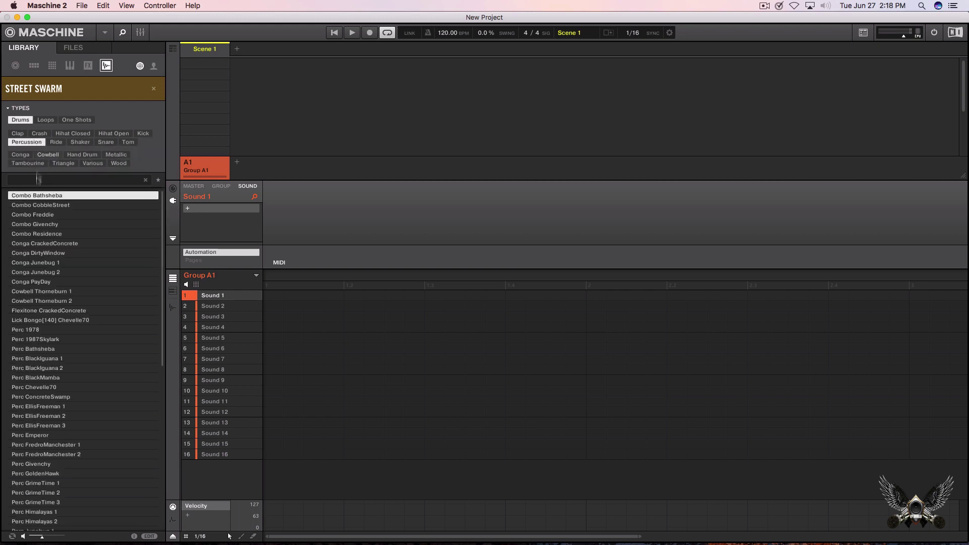
{"action": "left_click", "coordinate": [44, 214]}
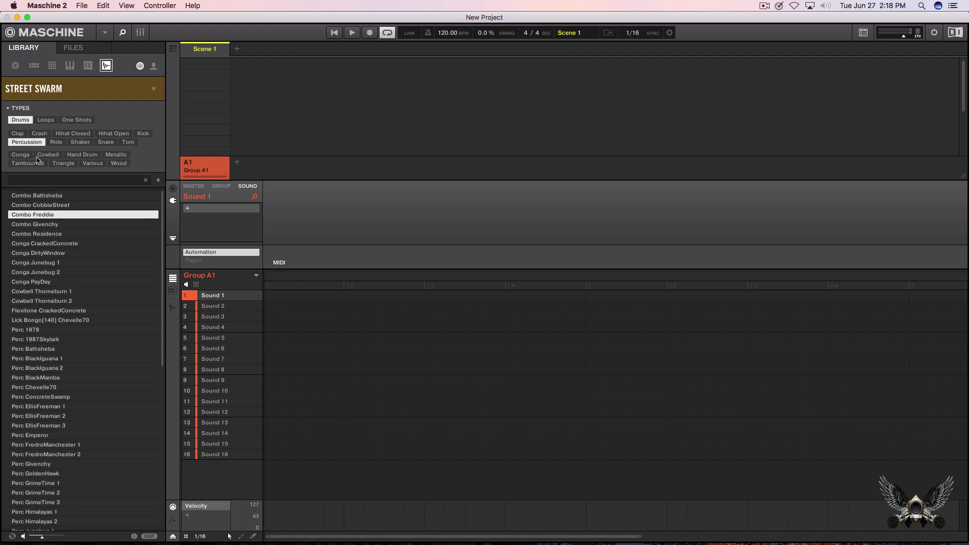
Step: Audition the percussion samples from Conga DirtyWindow through the cowbells and Flexitone to Lick Bongo[140] Chevelle70
{"action": "left_click", "coordinate": [25, 252]}
{"action": "key", "text": "Down"}
{"action": "key", "text": "Down"}
{"action": "key", "text": "Down"}
{"action": "key", "text": "Down"}
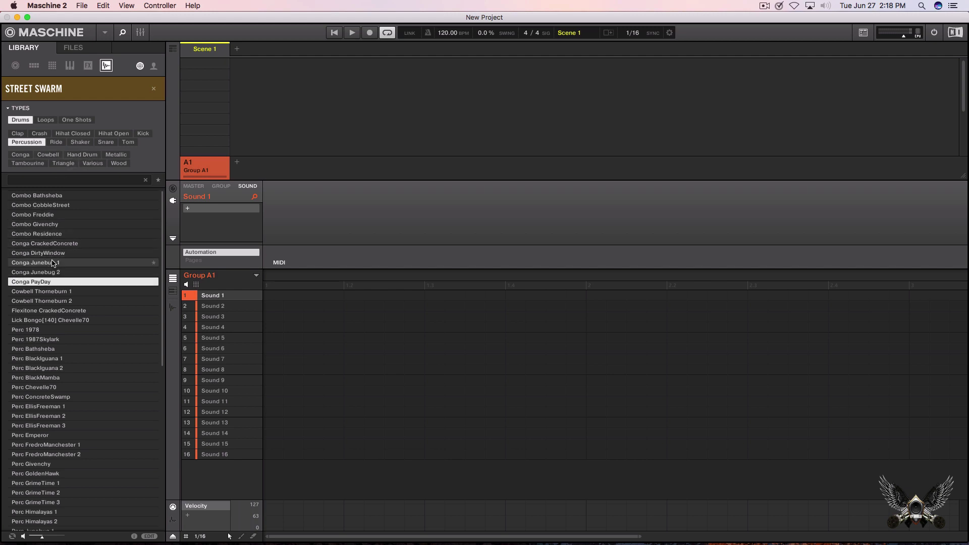
{"action": "key", "text": "Down"}
{"action": "key", "text": "Down"}
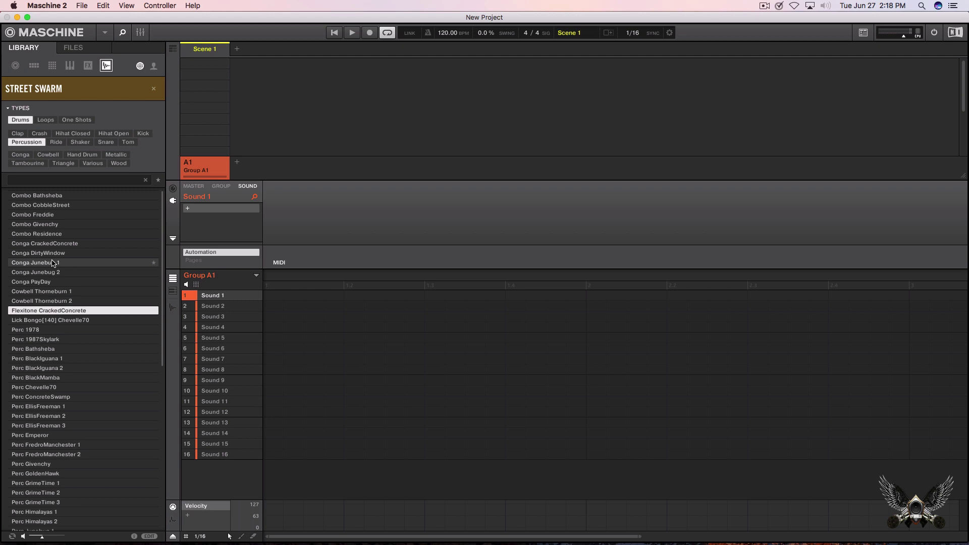
{"action": "key", "text": "Down"}
Step: Audition the percussion samples from Perc 1978 through to the Perc EllisFreeman samples
{"action": "scroll", "coordinate": [52, 265], "scroll_direction": "down", "scroll_amount": 4}
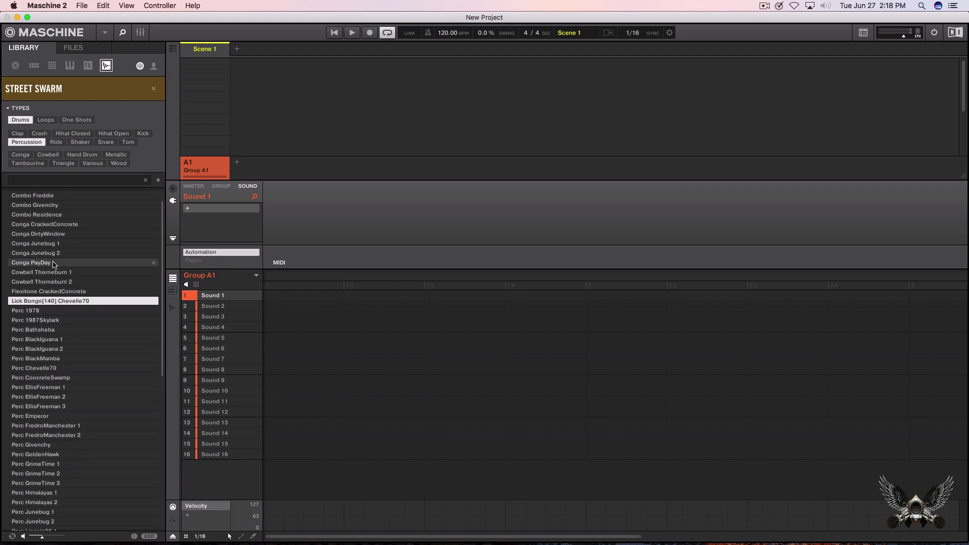
{"action": "left_click", "coordinate": [52, 312]}
{"action": "key", "text": "Down"}
{"action": "key", "text": "Down"}
{"action": "key", "text": "Down"}
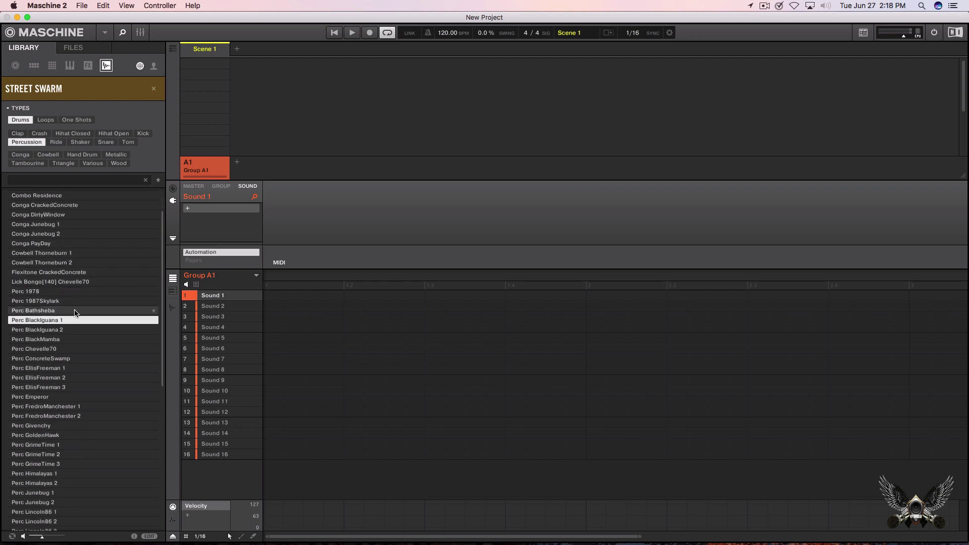
{"action": "key", "text": "Down"}
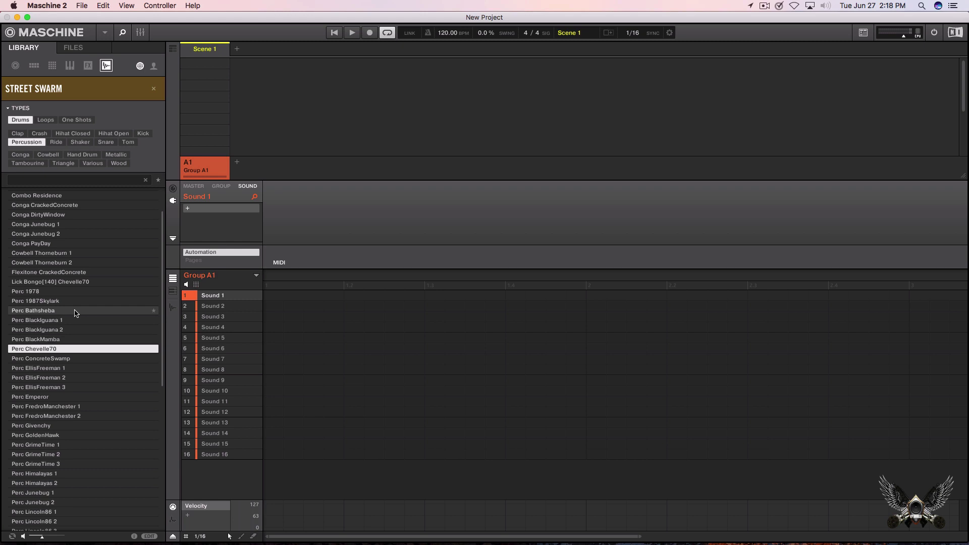
{"action": "key", "text": "Down"}
{"action": "key", "text": "Down"}
{"action": "key", "text": "Down"}
{"action": "scroll", "coordinate": [63, 362], "scroll_direction": "down", "scroll_amount": 5}
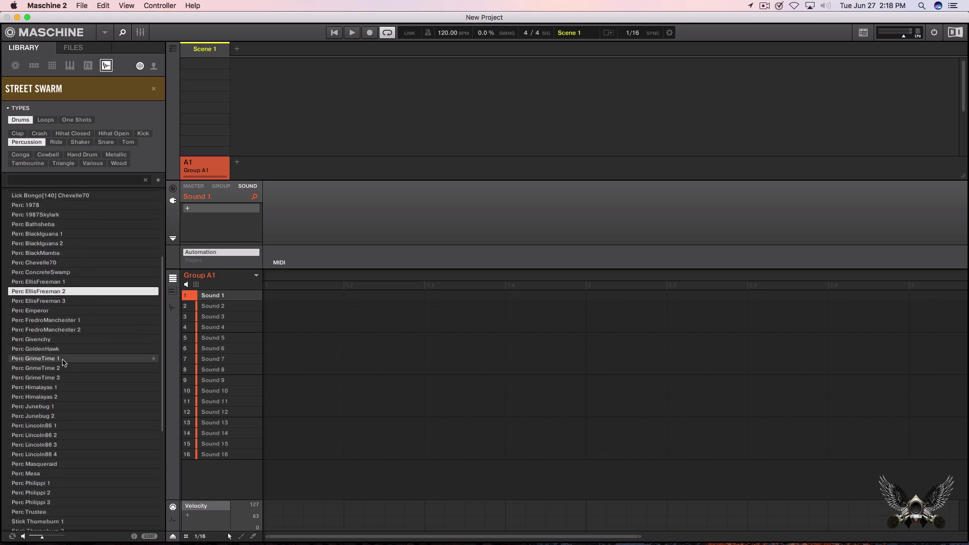
{"action": "key", "text": "Down"}
Step: Skip ahead to Perc GrimeTime 1 and audition the following percussion samples through to Perc Junebug 1
{"action": "left_click", "coordinate": [63, 359]}
{"action": "key", "text": "Down"}
{"action": "key", "text": "Down"}
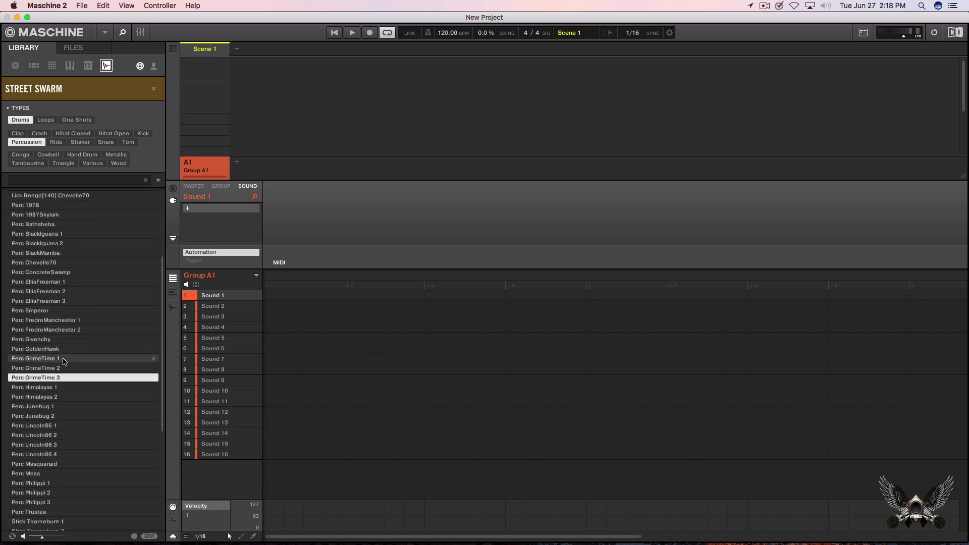
{"action": "key", "text": "Down"}
{"action": "key", "text": "Down"}
{"action": "key", "text": "Down"}
Step: Replay Perc Himalayas 2 and Perc Junebug 1, continuing through the percussion samples to Perc Lincoln86 1
{"action": "scroll", "coordinate": [63, 361], "scroll_direction": "down", "scroll_amount": 1}
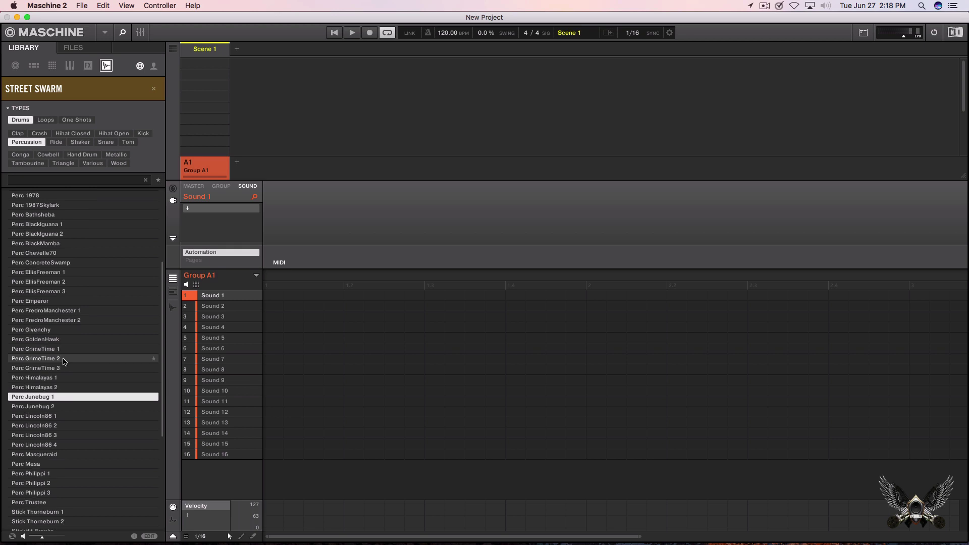
{"action": "scroll", "coordinate": [64, 361], "scroll_direction": "down", "scroll_amount": 3}
{"action": "left_click", "coordinate": [53, 359]}
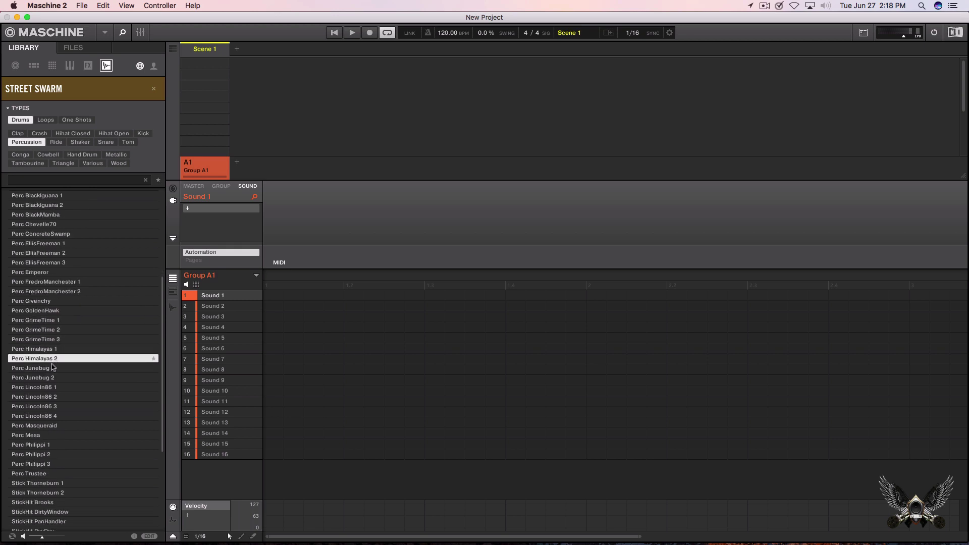
{"action": "left_click", "coordinate": [50, 368]}
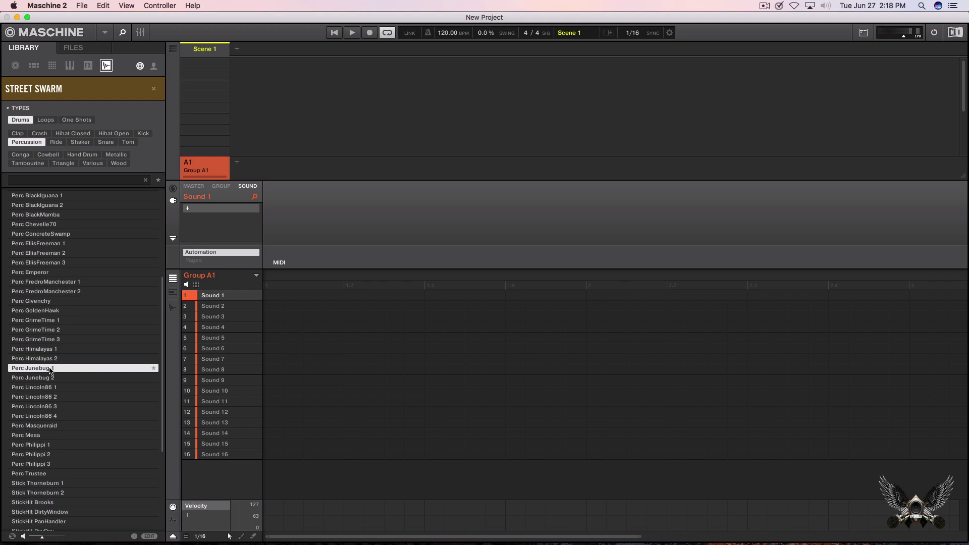
{"action": "key", "text": "Down"}
{"action": "key", "text": "Down"}
{"action": "key", "text": "Down"}
{"action": "key", "text": "Down"}
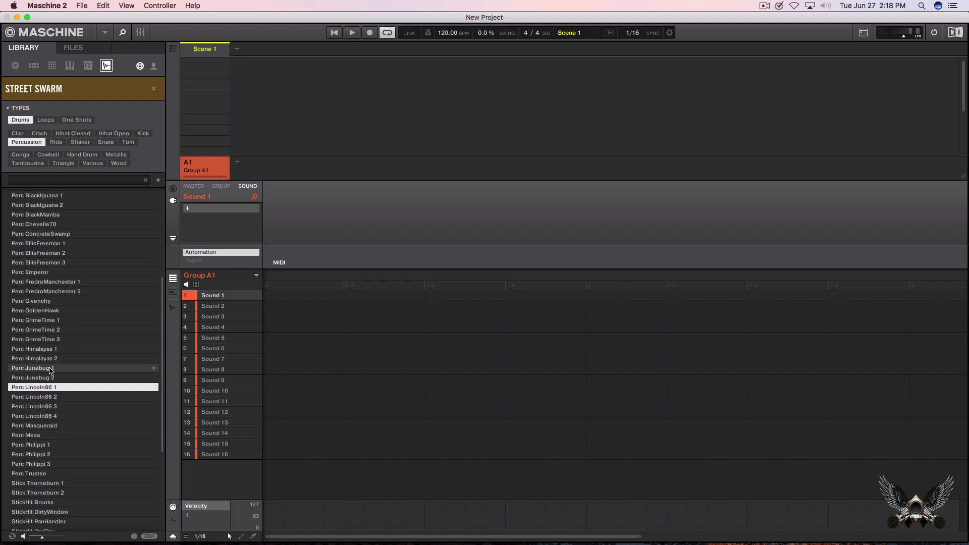
Step: Audition the percussion samples from Perc Lincoln86 2 to Perc Masqueraid
{"action": "scroll", "coordinate": [50, 371], "scroll_direction": "down", "scroll_amount": 2}
{"action": "scroll", "coordinate": [50, 371], "scroll_direction": "down", "scroll_amount": 5}
{"action": "key", "text": "Down"}
{"action": "key", "text": "Down"}
{"action": "key", "text": "Down"}
{"action": "key", "text": "Down"}
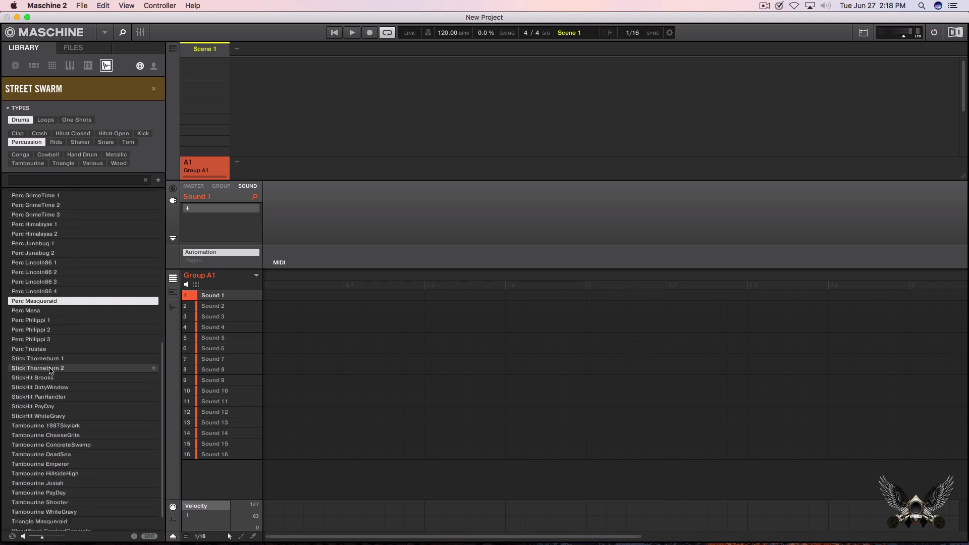
Step: Audition the stick samples from Stick Thorneburn 2 to StickHit PayDay
{"action": "left_click", "coordinate": [50, 368]}
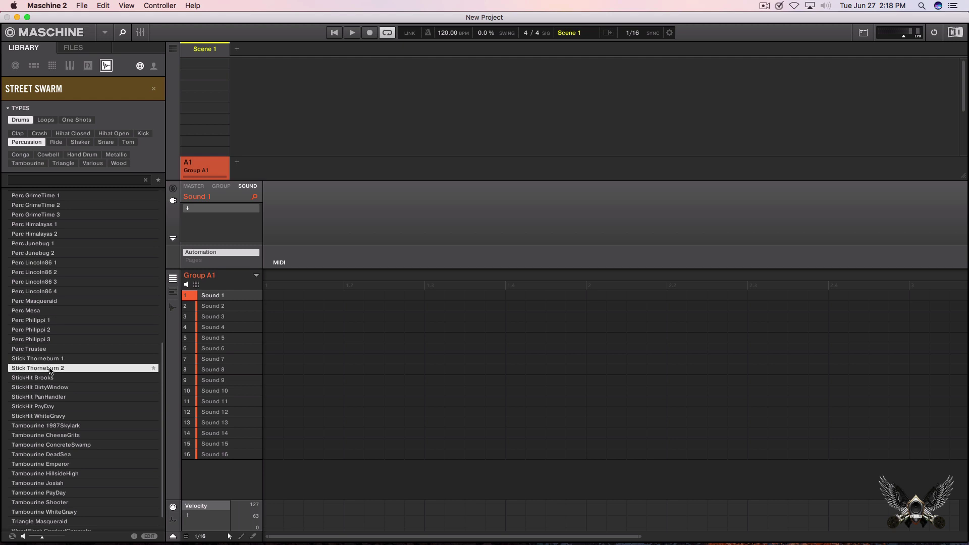
{"action": "key", "text": "Down"}
{"action": "key", "text": "Down"}
{"action": "key", "text": "Down"}
{"action": "key", "text": "Down"}
{"action": "key", "text": "Down"}
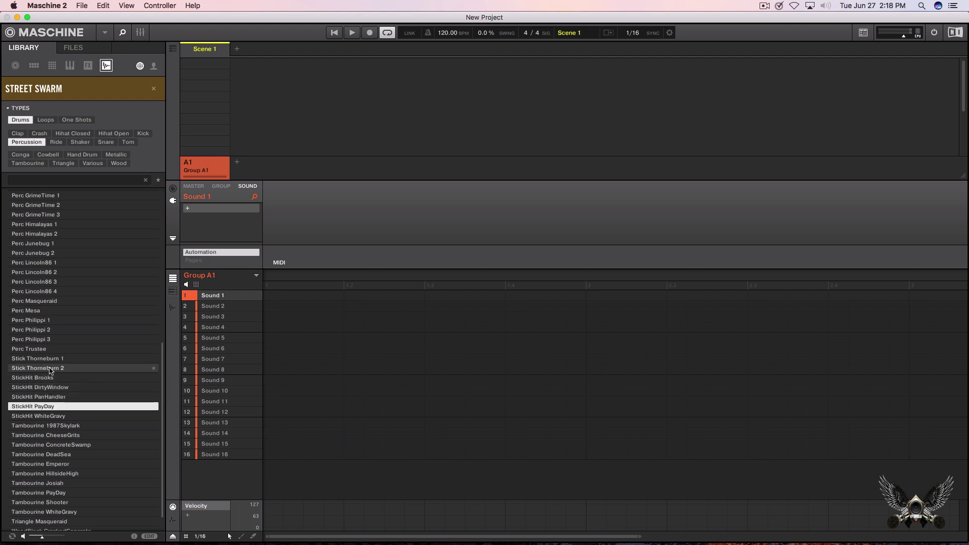
Step: Return to the Shaker category and audition the shakers again from BlackMamba to EllisFreeman
{"action": "left_click", "coordinate": [80, 141]}
{"action": "left_click", "coordinate": [35, 225]}
{"action": "key", "text": "Down"}
{"action": "key", "text": "Down"}
{"action": "key", "text": "Down"}
{"action": "key", "text": "Down"}
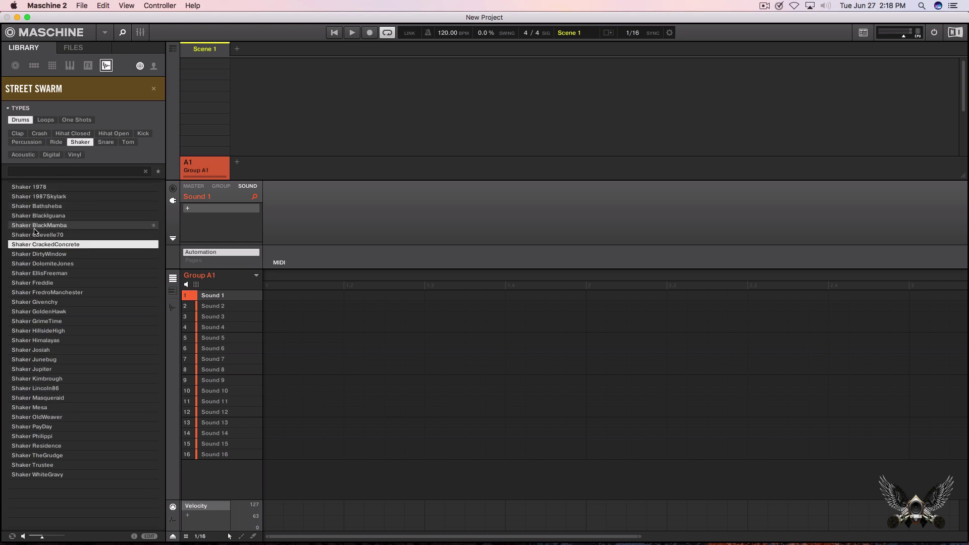
{"action": "key", "text": "Down"}
{"action": "key", "text": "Down"}
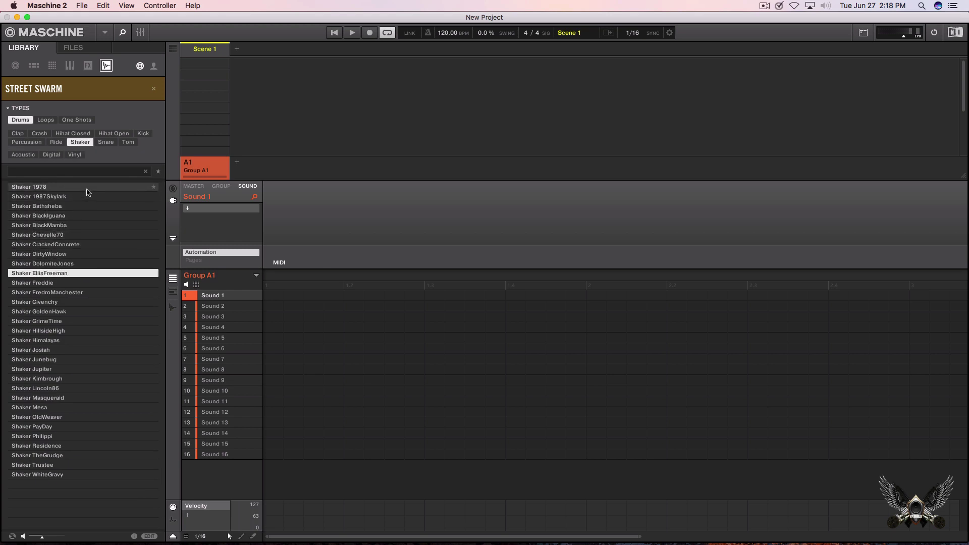
Step: Narrow the shakers to Vinyl and audition the filtered samples through to Shaker PayDay
{"action": "left_click", "coordinate": [74, 155]}
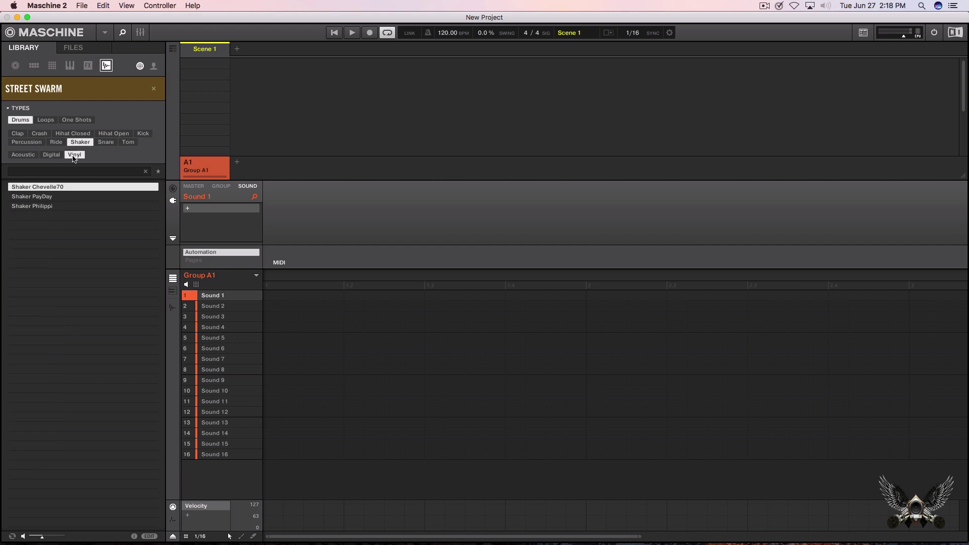
{"action": "key", "text": "Down"}
{"action": "key", "text": "Down"}
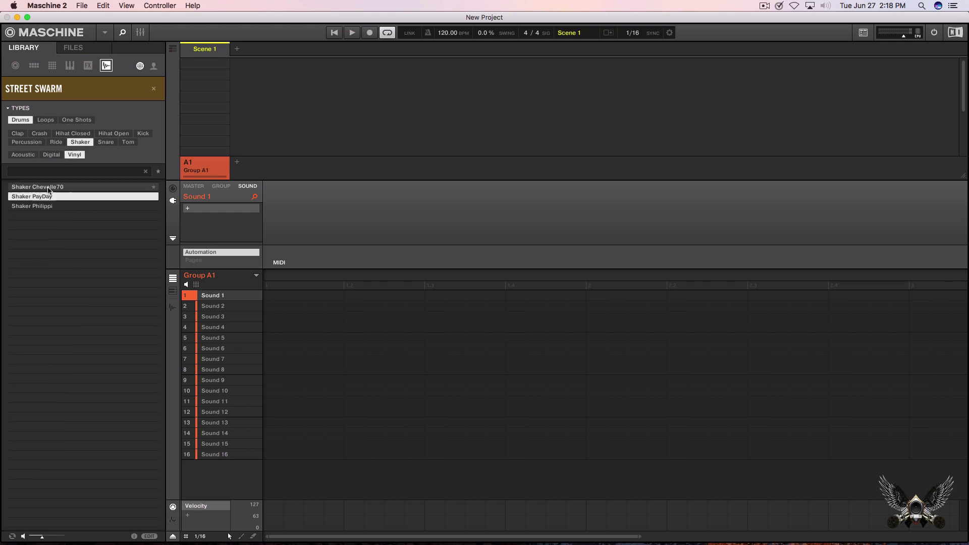
Step: Audition the Vinyl shakers from Shaker Chevelle70 to Shaker Philippi
{"action": "left_click", "coordinate": [49, 190]}
{"action": "key", "text": "Down"}
{"action": "key", "text": "Down"}
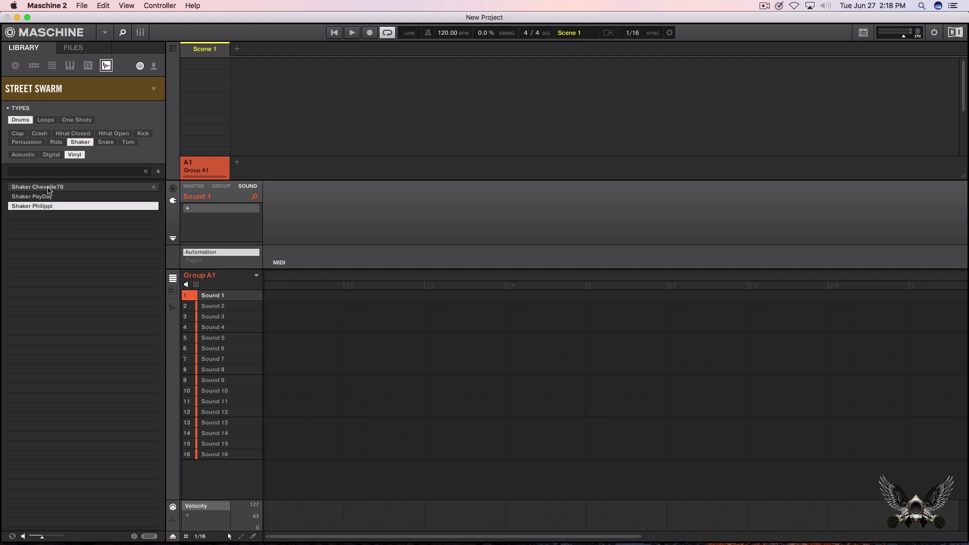
Step: Switch the shaker filter to Digital and audition the samples from Shaker 1978 through Shaker FredroManchester
{"action": "left_click", "coordinate": [51, 155]}
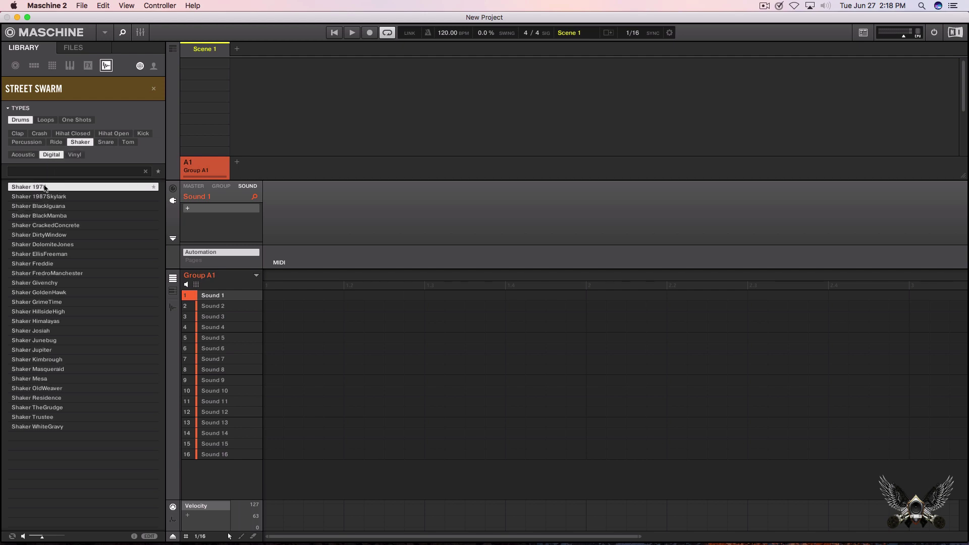
{"action": "key", "text": "Down"}
{"action": "key", "text": "Down"}
{"action": "key", "text": "Down"}
{"action": "key", "text": "Down"}
{"action": "key", "text": "Down"}
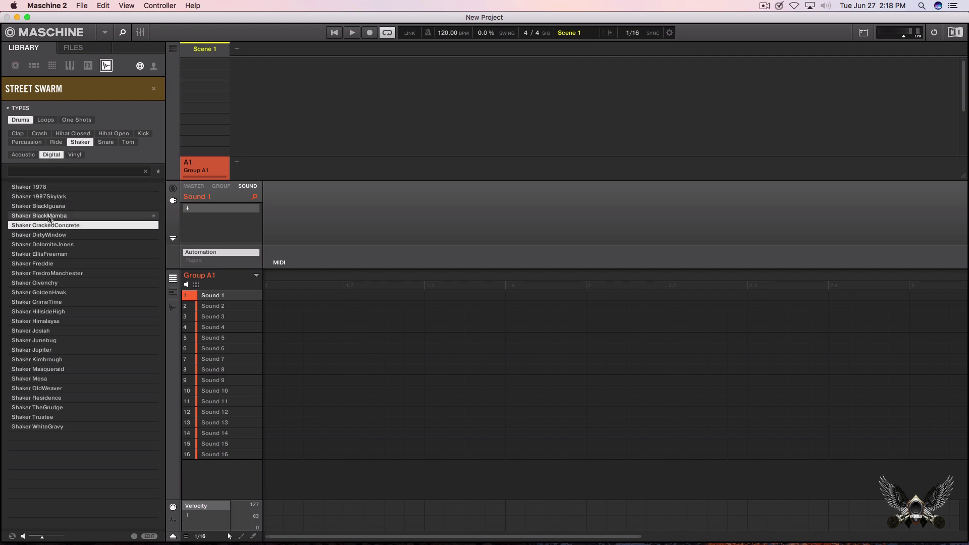
{"action": "key", "text": "Down"}
{"action": "key", "text": "Down"}
{"action": "key", "text": "Down"}
{"action": "key", "text": "Down"}
{"action": "key", "text": "Down"}
{"action": "key", "text": "Down"}
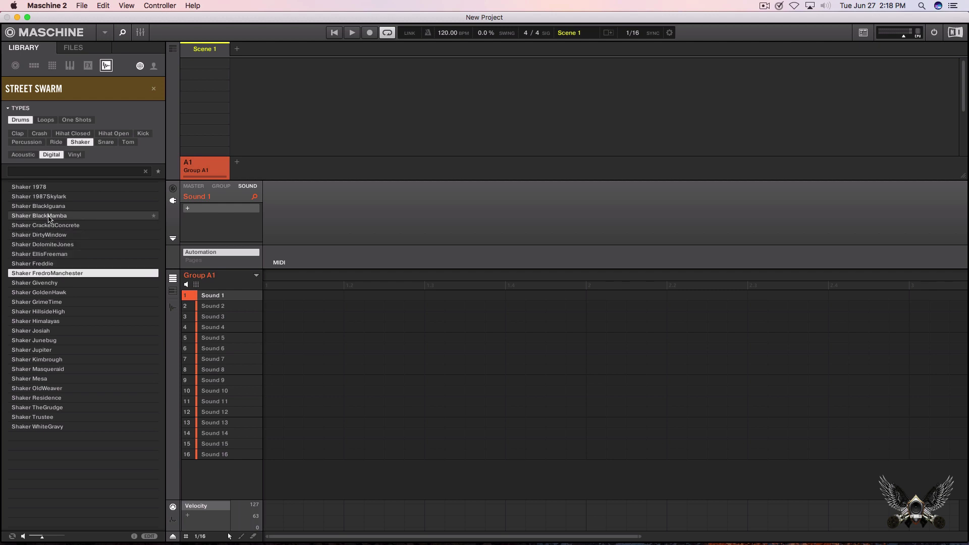
{"action": "key", "text": "Down"}
Step: Check the Acoustic shakers, and audition Ride Kimbrough and Ride Masqueraid in the Ride category
{"action": "left_click", "coordinate": [23, 155]}
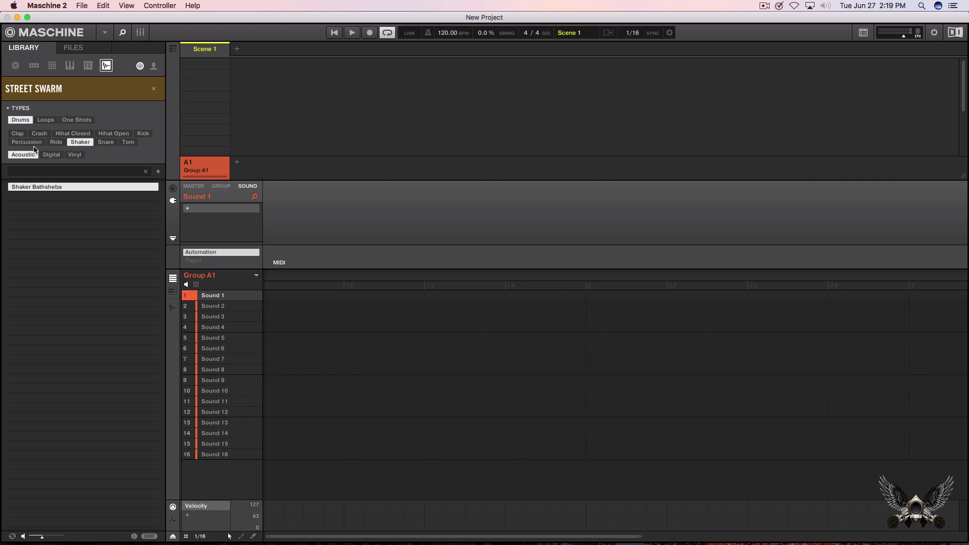
{"action": "left_click", "coordinate": [32, 143]}
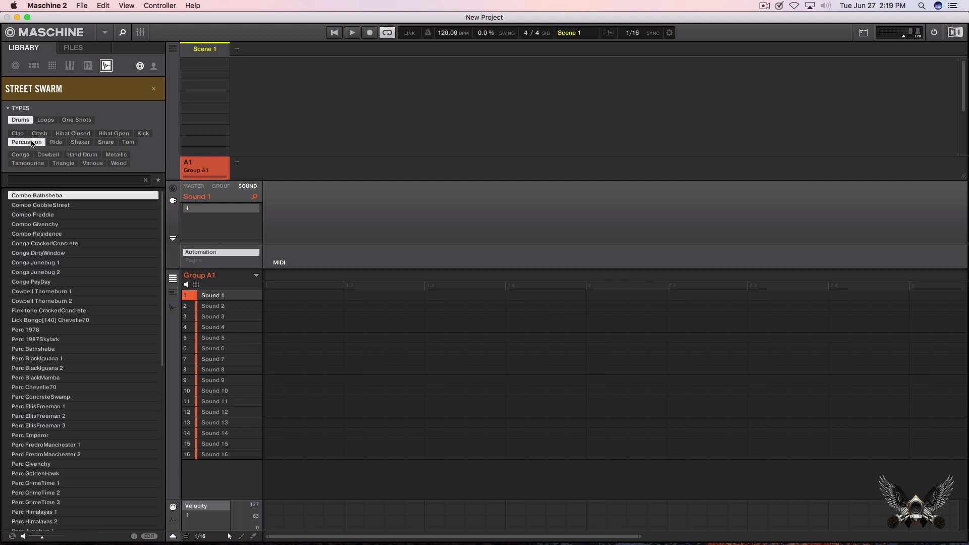
{"action": "left_click", "coordinate": [56, 142]}
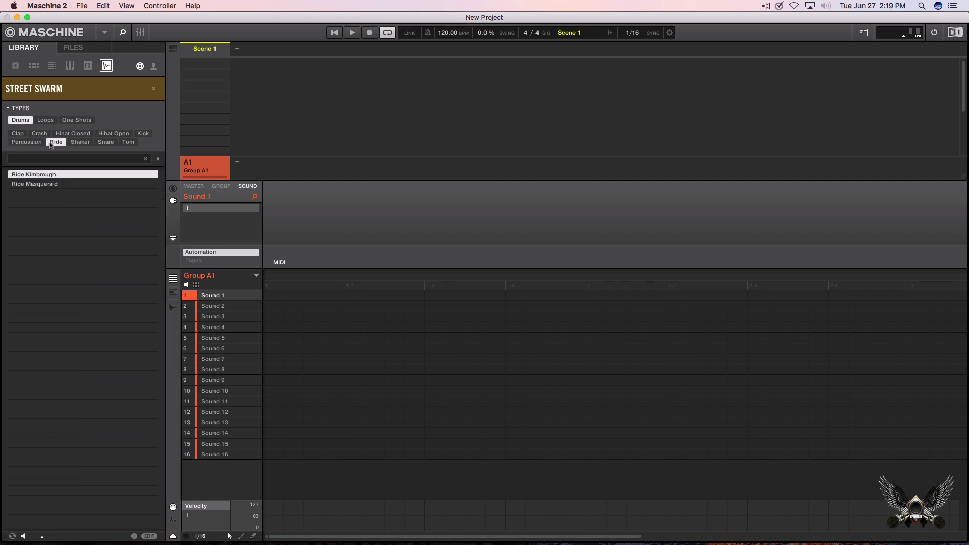
{"action": "left_click", "coordinate": [40, 186]}
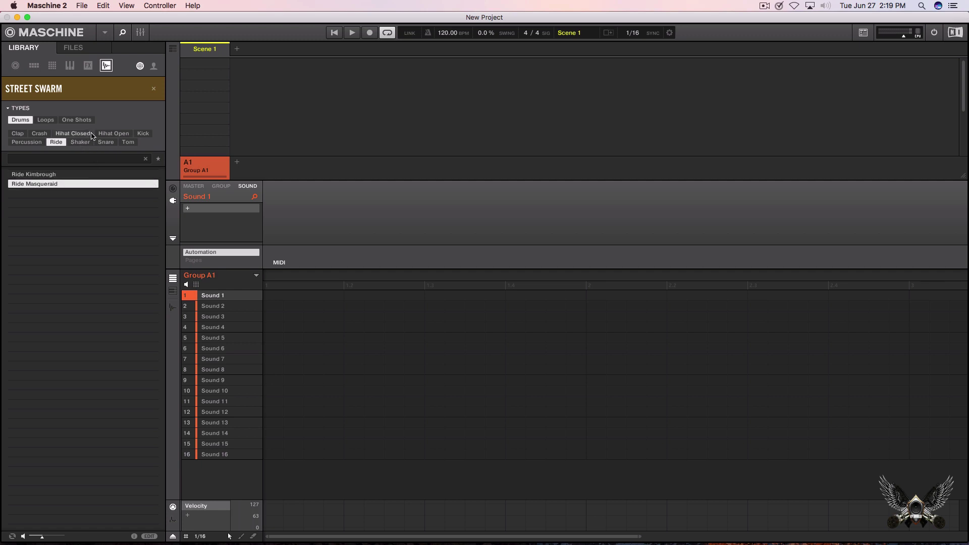
Step: Show the Piano/Keys loops and audition all of them, from the 1978 loop through Josiah 2 and back to Himalayas
{"action": "left_click", "coordinate": [47, 123]}
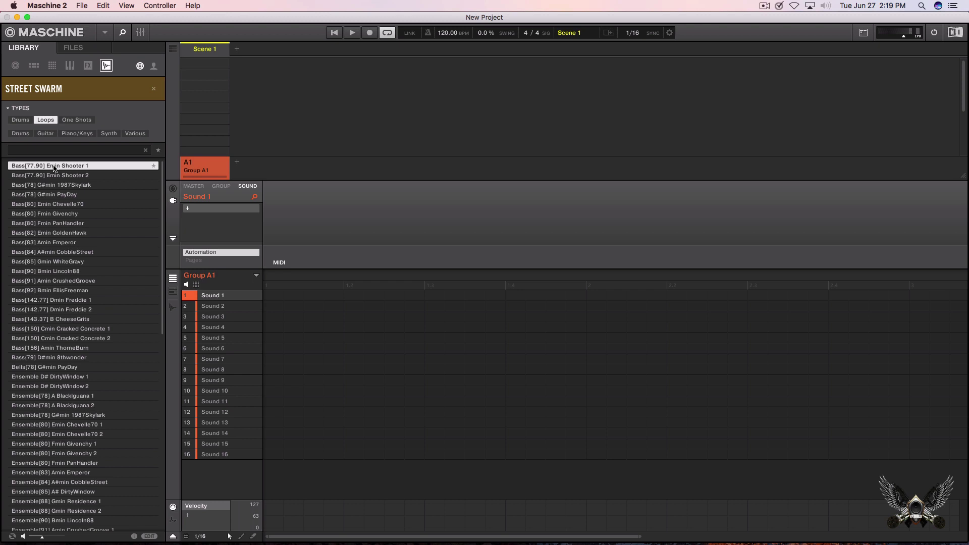
{"action": "left_click", "coordinate": [77, 134]}
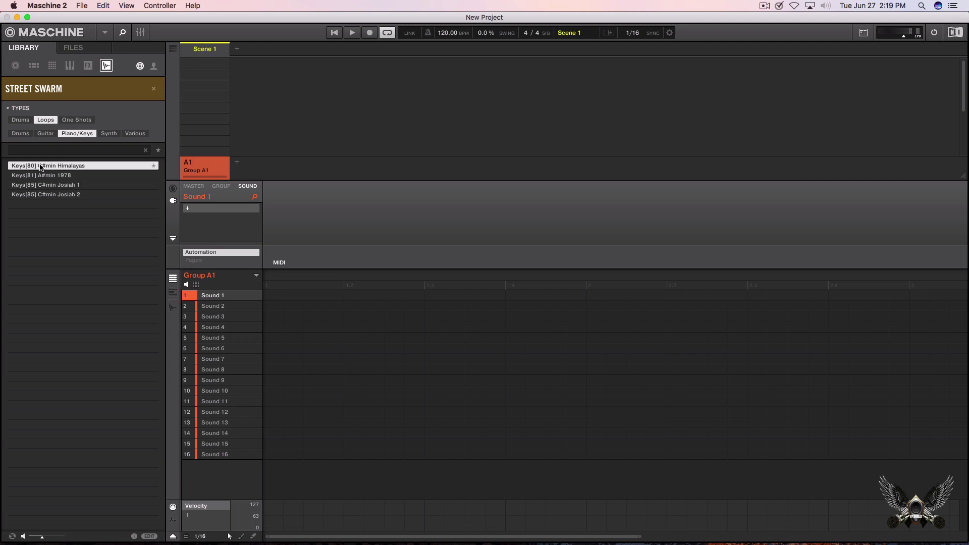
{"action": "left_click", "coordinate": [52, 177]}
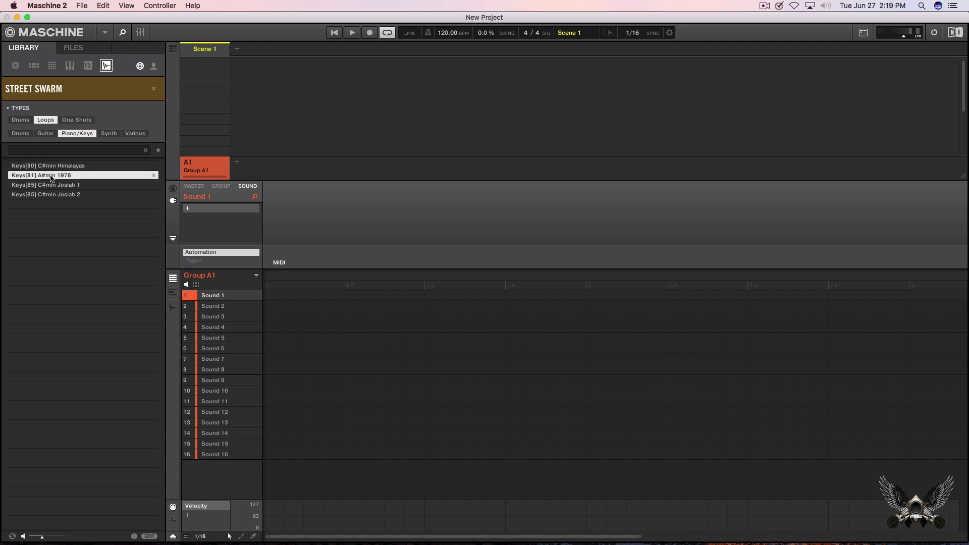
{"action": "left_click", "coordinate": [51, 185]}
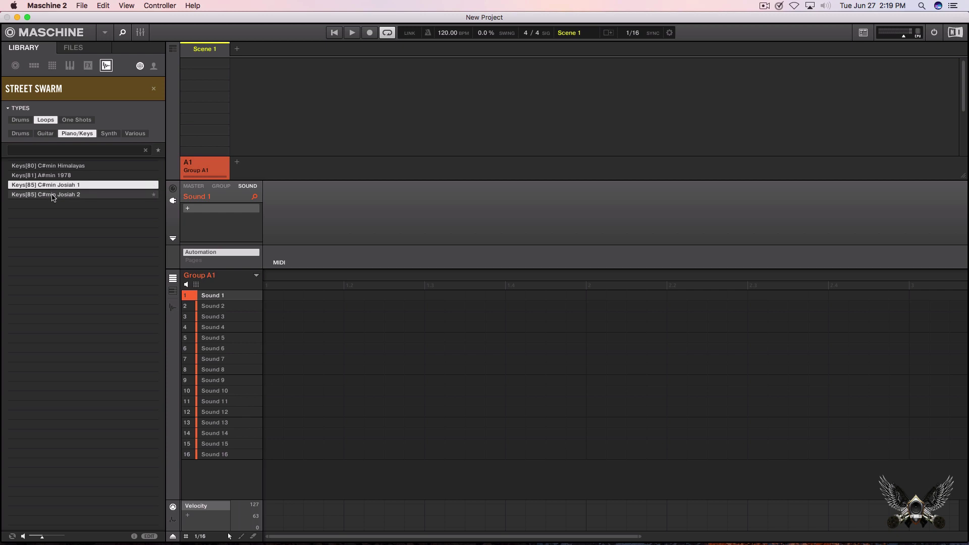
{"action": "left_click", "coordinate": [52, 196]}
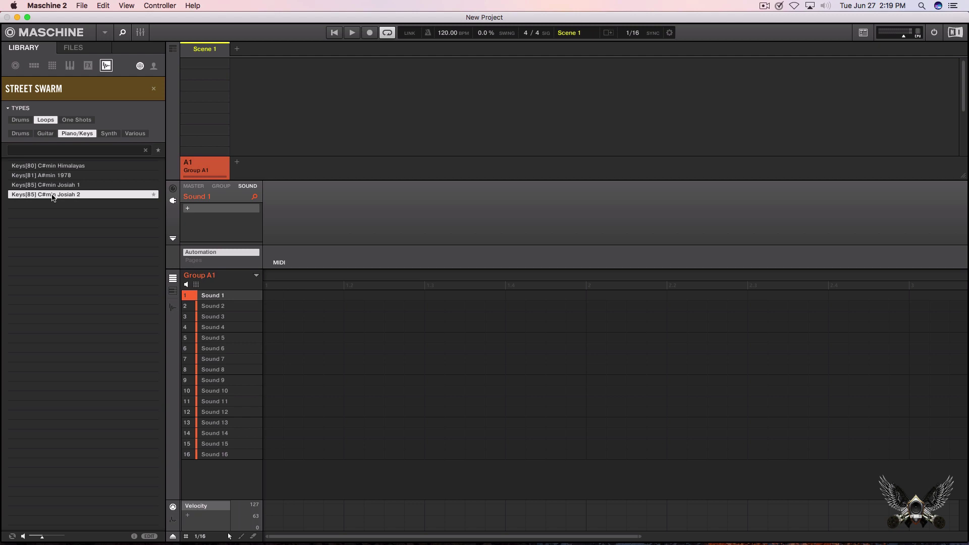
{"action": "left_click", "coordinate": [47, 167]}
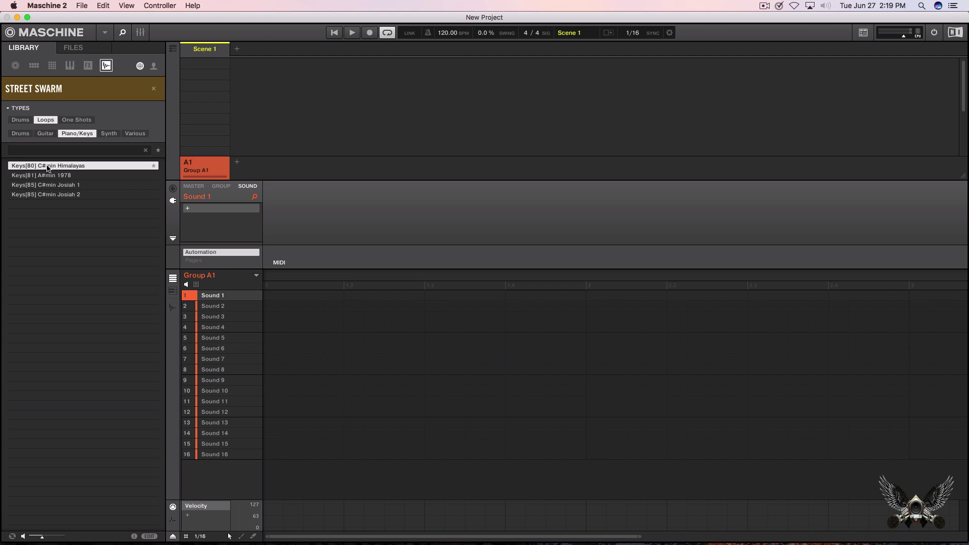
Step: Show the Guitar loops and audition the bass loops from Bass[77.90] Emin Shooter 2 to Bass[83] Amin Emperor
{"action": "left_click", "coordinate": [45, 133]}
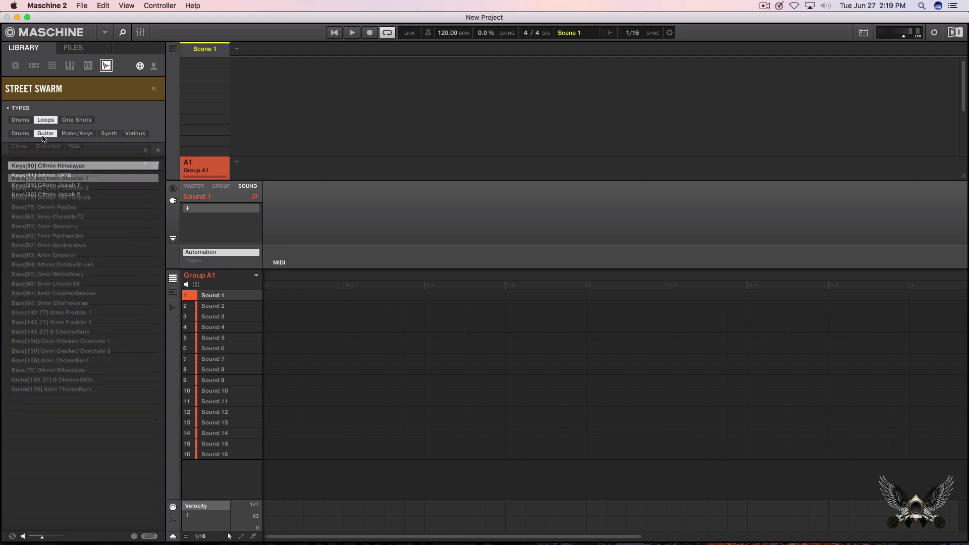
{"action": "left_click", "coordinate": [45, 187]}
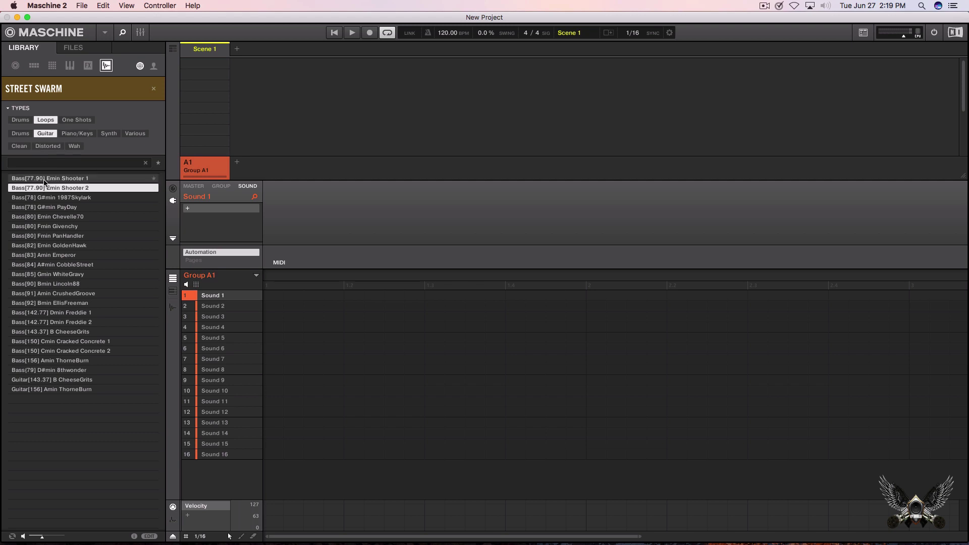
{"action": "left_click", "coordinate": [50, 199]}
{"action": "left_click", "coordinate": [50, 206]}
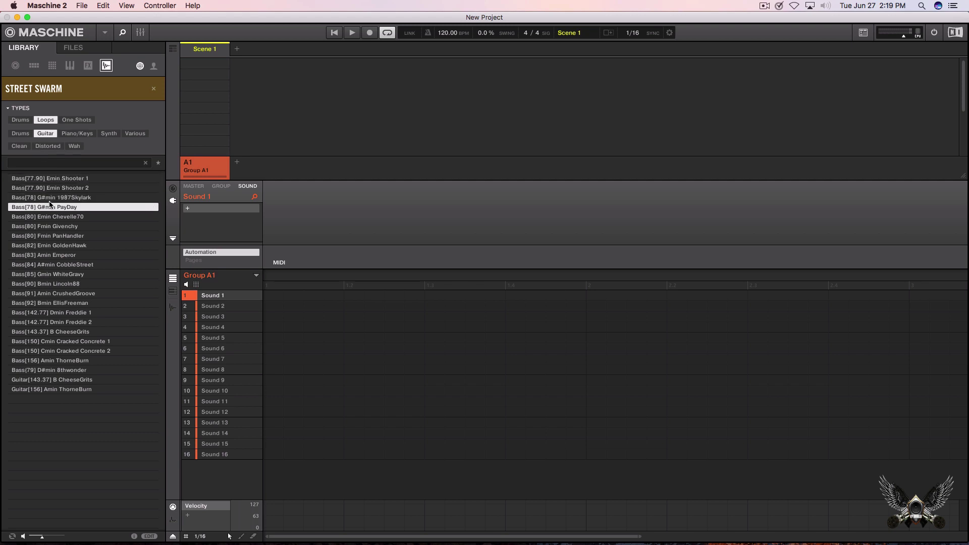
{"action": "key", "text": "Down"}
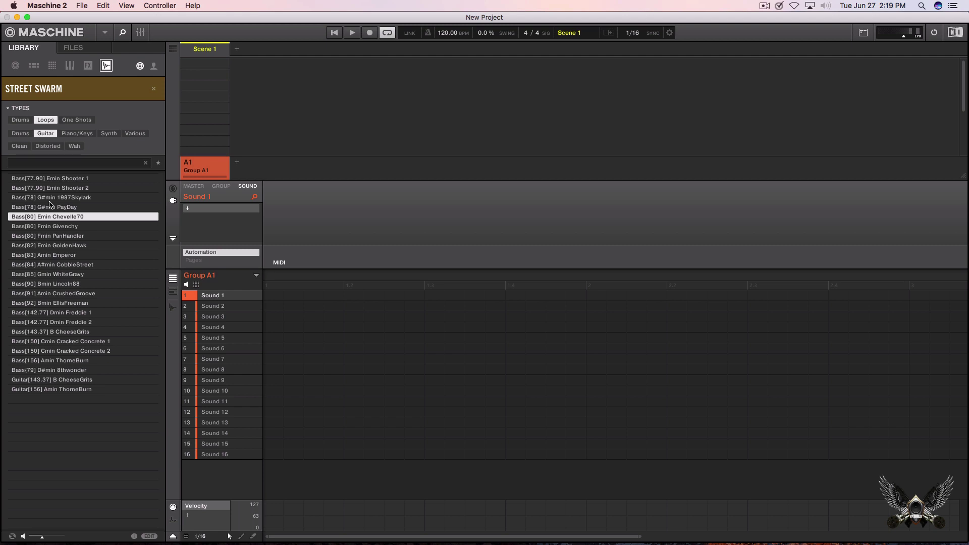
{"action": "key", "text": "Down"}
{"action": "key", "text": "Down"}
{"action": "key", "text": "Down"}
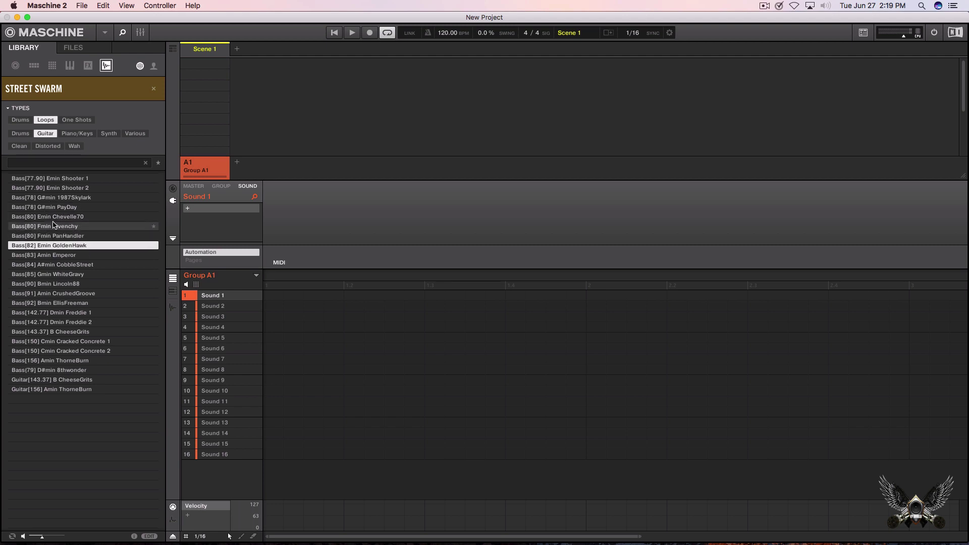
{"action": "key", "text": "Down"}
Step: Audition the bass loops from Bass[84] A#min CobbleStreet to Bass[150] Cmin Cracked Concrete 1
{"action": "left_click", "coordinate": [56, 264]}
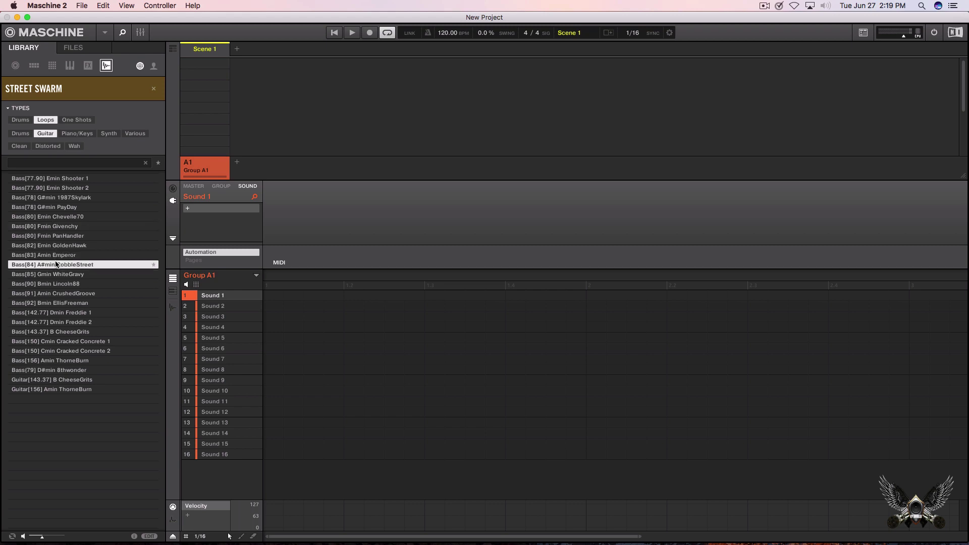
{"action": "key", "text": "Down"}
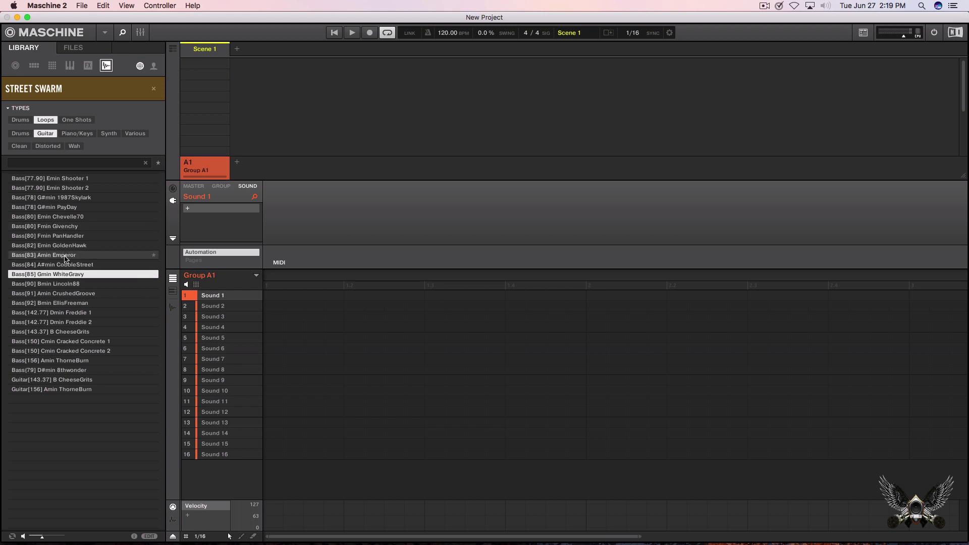
{"action": "key", "text": "Down"}
{"action": "key", "text": "Down"}
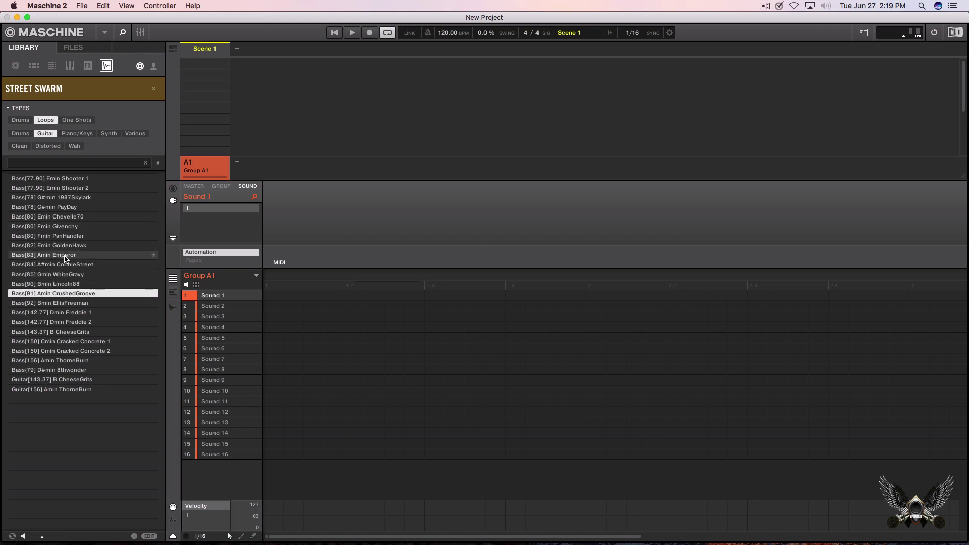
{"action": "key", "text": "Down"}
{"action": "key", "text": "Down"}
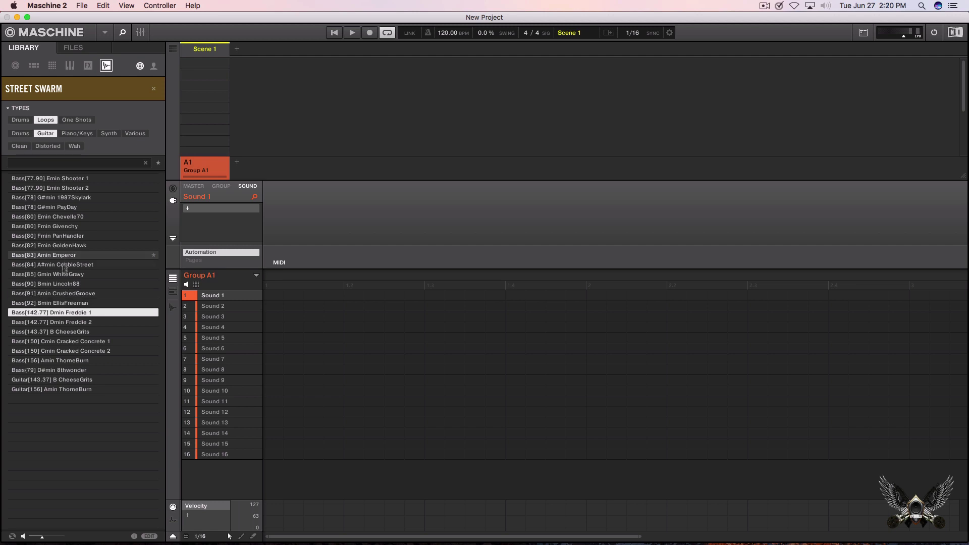
{"action": "left_click", "coordinate": [64, 323]}
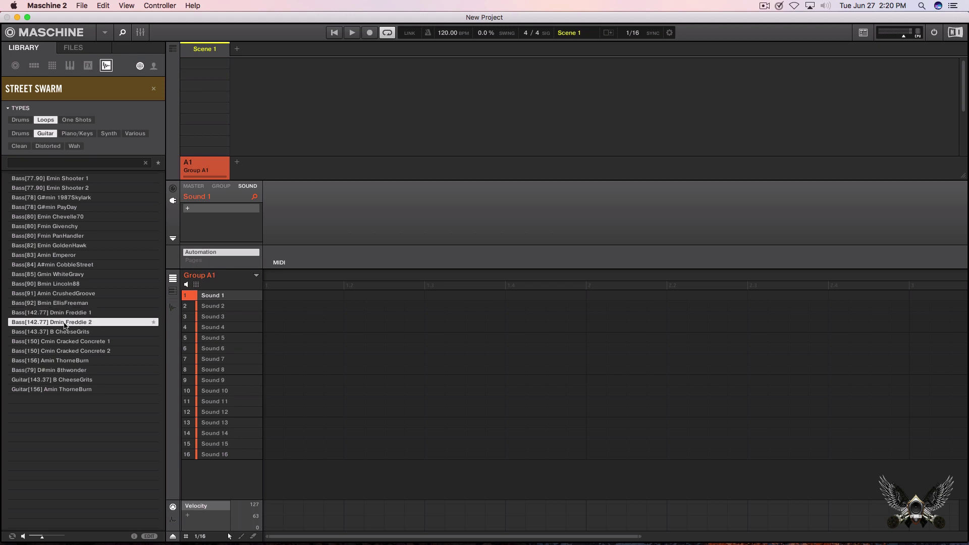
{"action": "key", "text": "Down"}
{"action": "key", "text": "Down"}
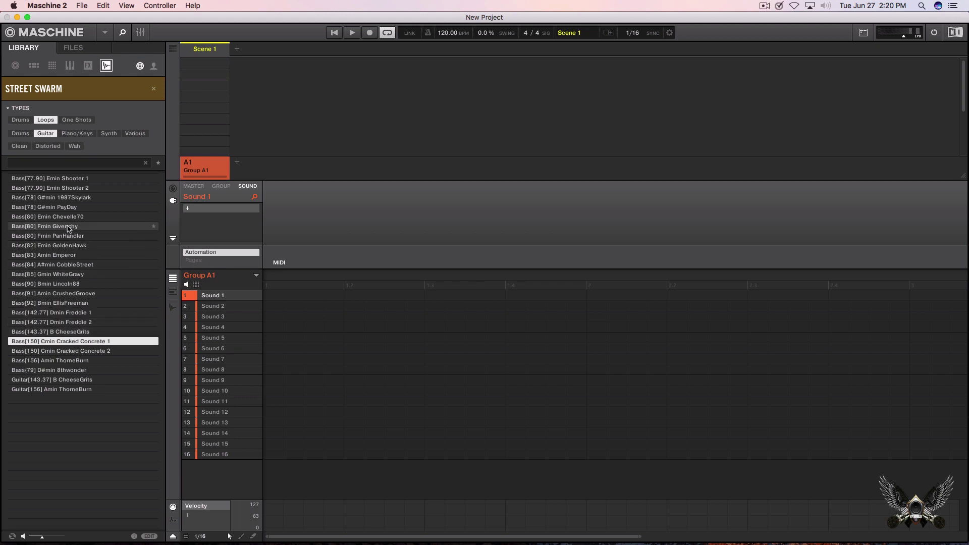
Step: Narrow the Guitar loops to Clean and audition them from Bass[78] G#min PayDay to Bass[150] Cmin Cracked Concrete 1
{"action": "left_click", "coordinate": [19, 146]}
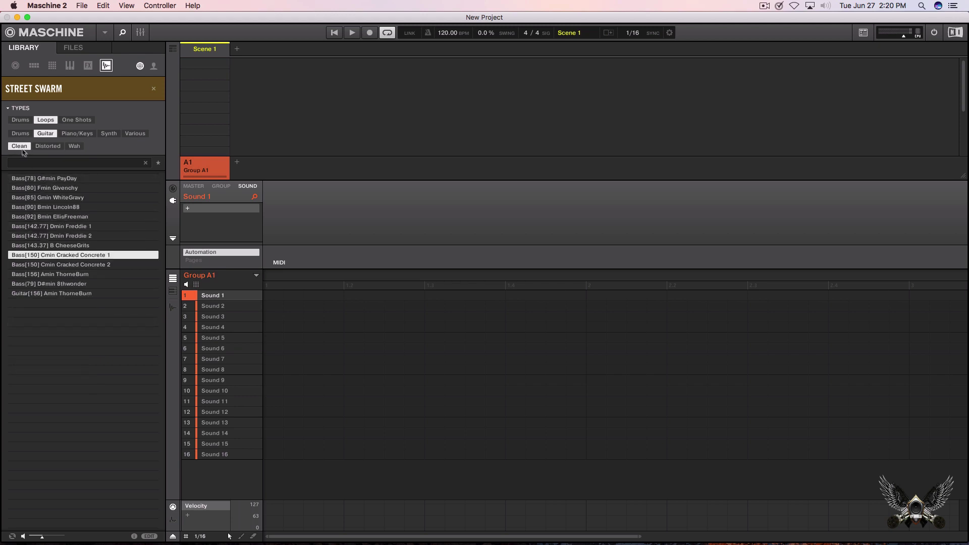
{"action": "left_click", "coordinate": [64, 180]}
{"action": "key", "text": "Down"}
{"action": "key", "text": "Down"}
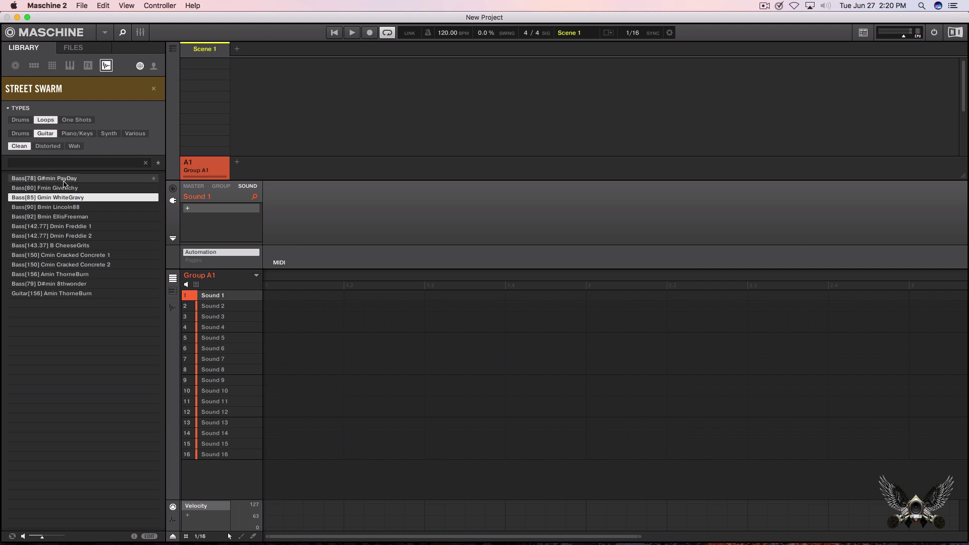
{"action": "key", "text": "Down"}
{"action": "key", "text": "Down"}
{"action": "key", "text": "Down"}
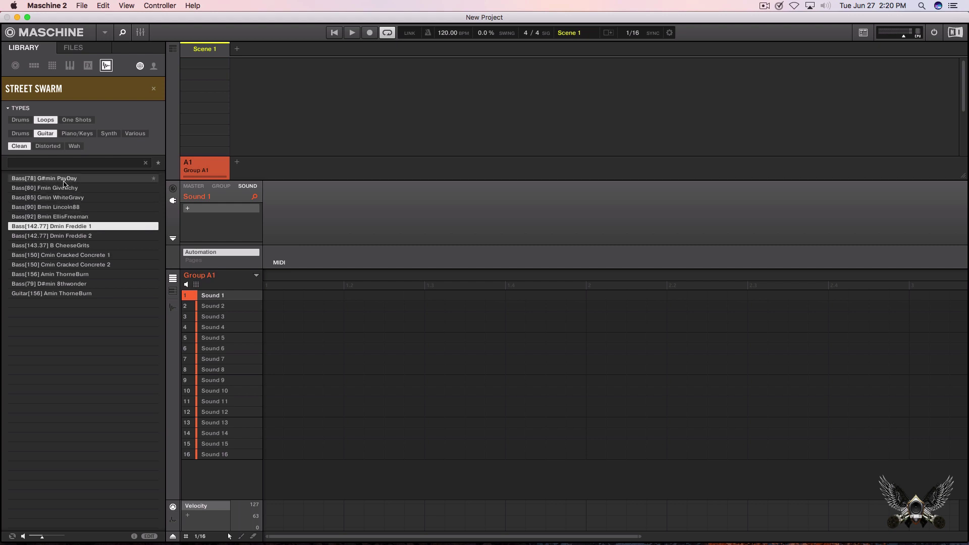
{"action": "key", "text": "Down"}
{"action": "key", "text": "Down"}
{"action": "key", "text": "Down"}
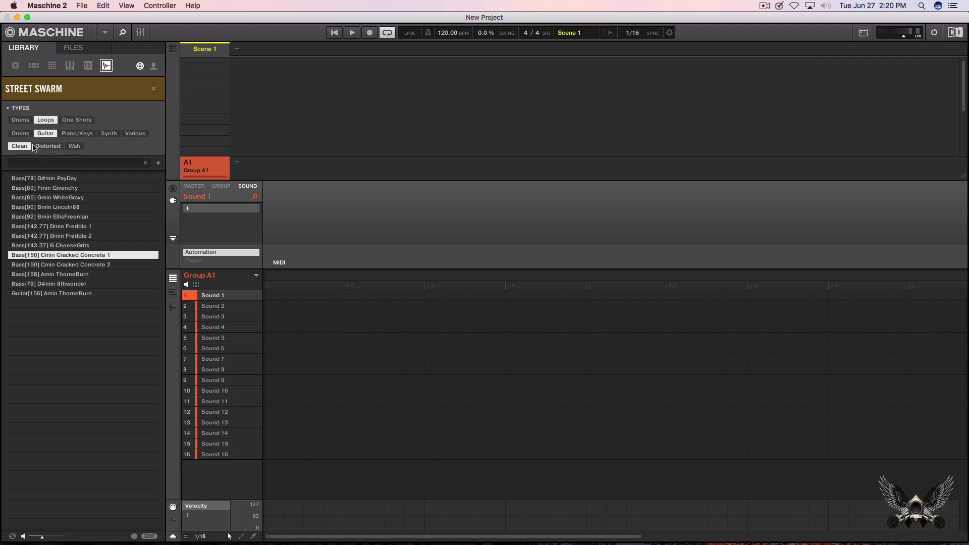
Step: Check the Drums loops, and audition the Synth loops from Synth[81] A#min 1978 1 to Synth[142.77] Dmin Freddie 2
{"action": "left_click", "coordinate": [25, 134]}
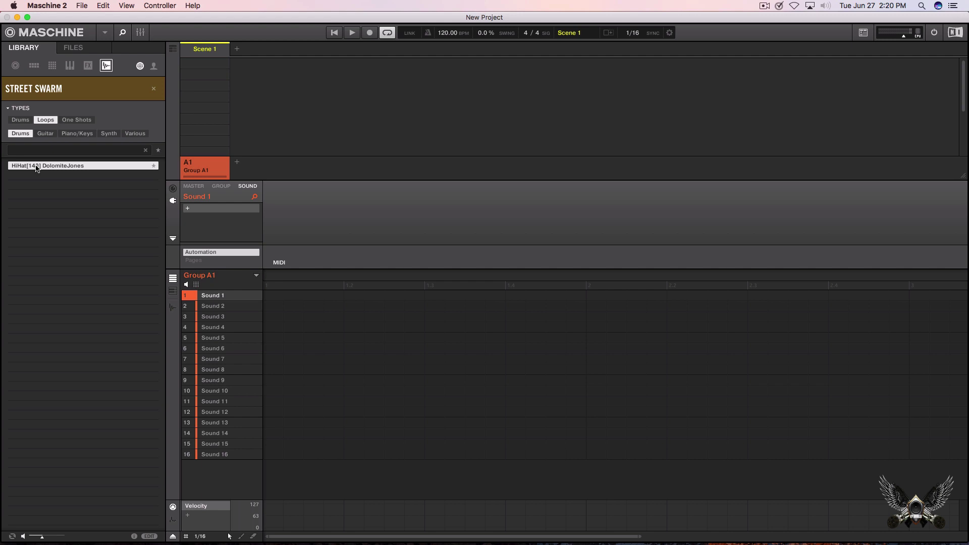
{"action": "left_click", "coordinate": [105, 134]}
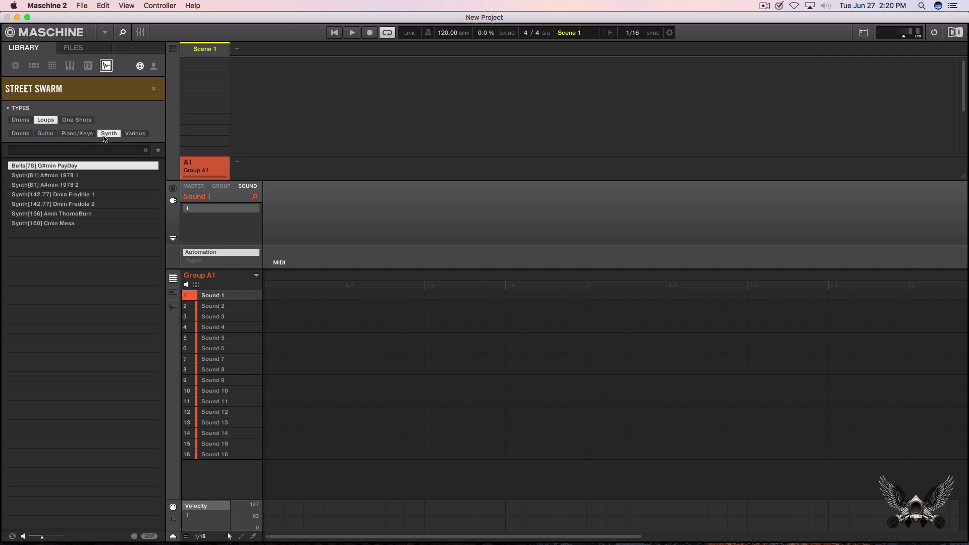
{"action": "left_click", "coordinate": [50, 175]}
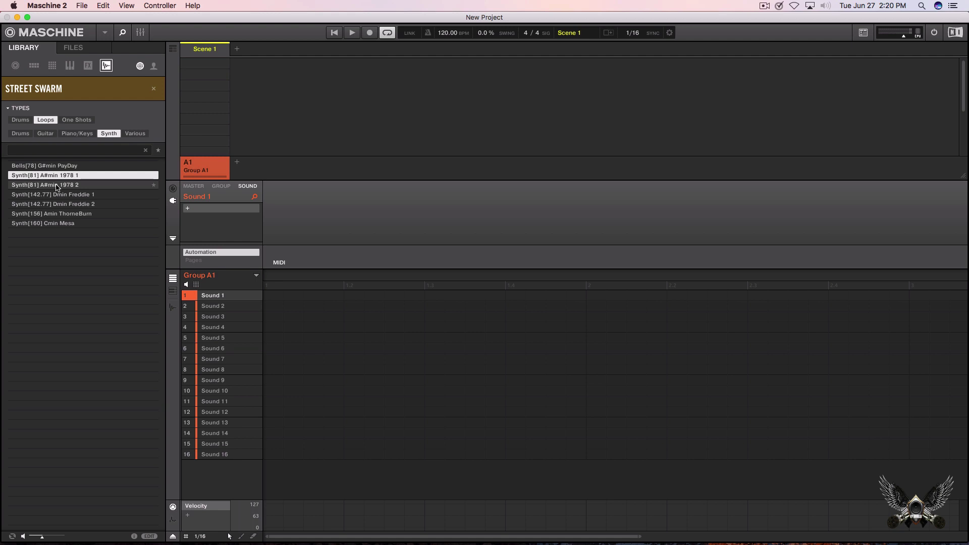
{"action": "left_click", "coordinate": [57, 185]}
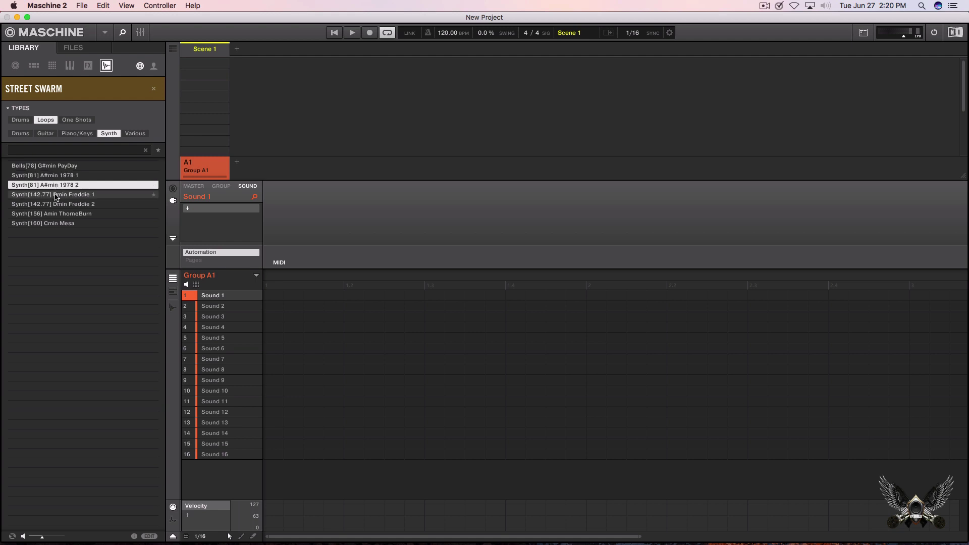
{"action": "left_click", "coordinate": [56, 196]}
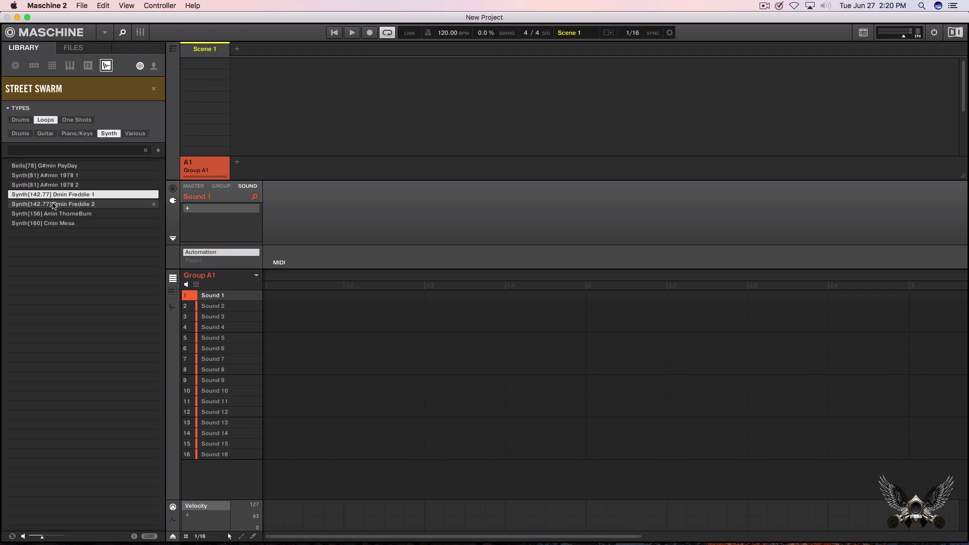
{"action": "left_click", "coordinate": [54, 204]}
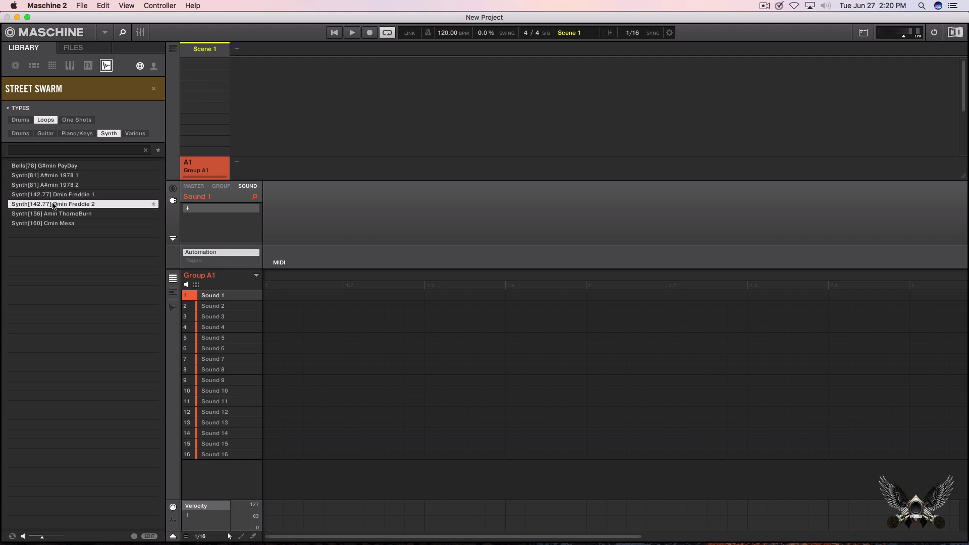
Step: Finish auditioning the Synth loops, and sample the Various loops from Ensemble[78] A BlackIguana 2 to Ensemble[85] A# DirtyWindow
{"action": "key", "text": "Down"}
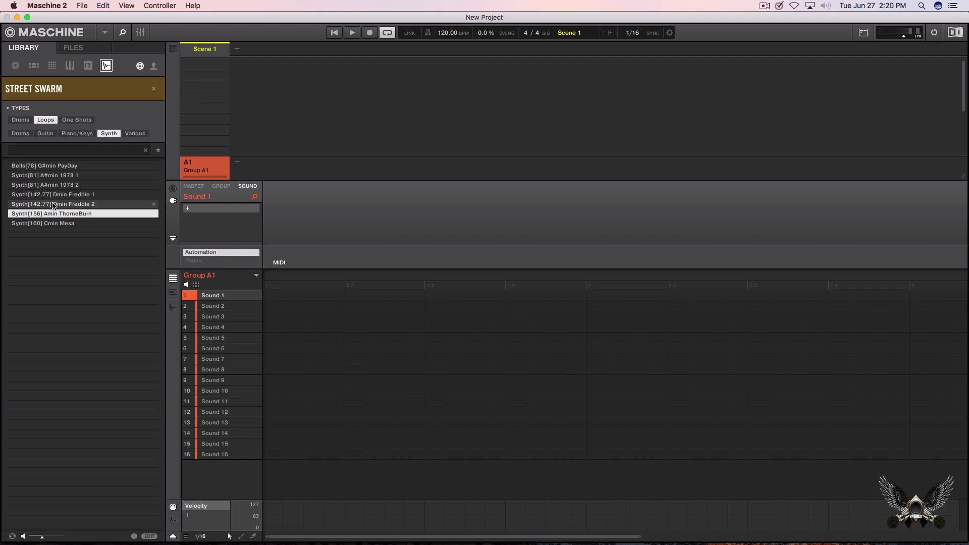
{"action": "left_click", "coordinate": [134, 134]}
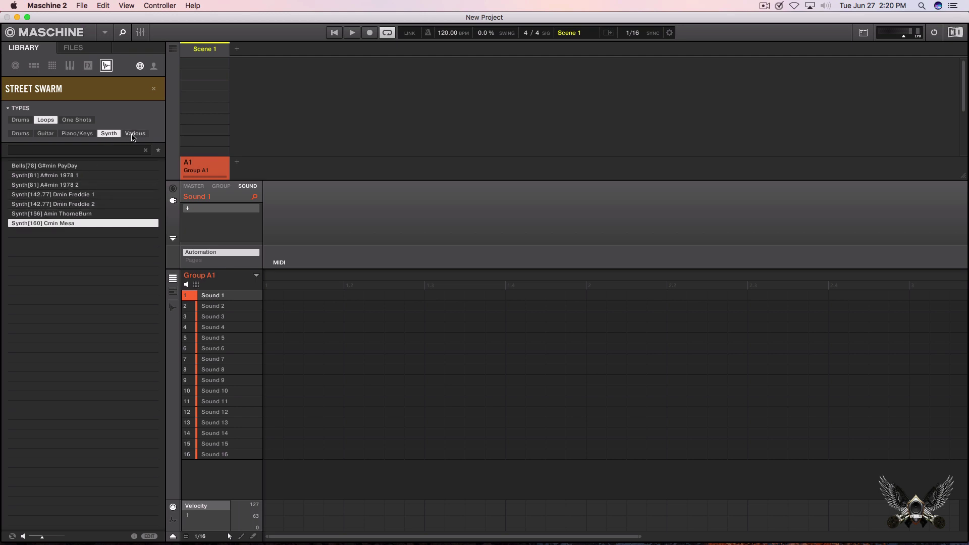
{"action": "left_click", "coordinate": [45, 195]}
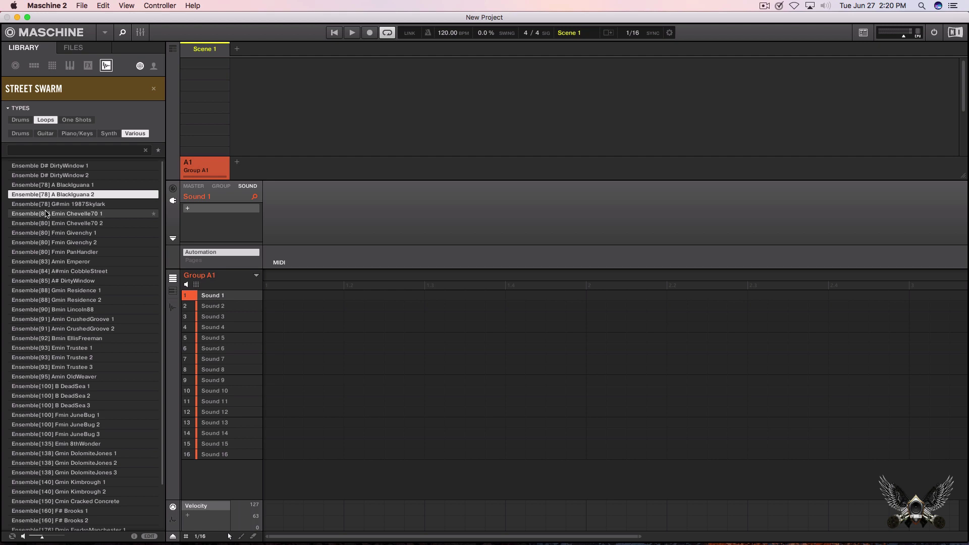
{"action": "left_click", "coordinate": [46, 213]}
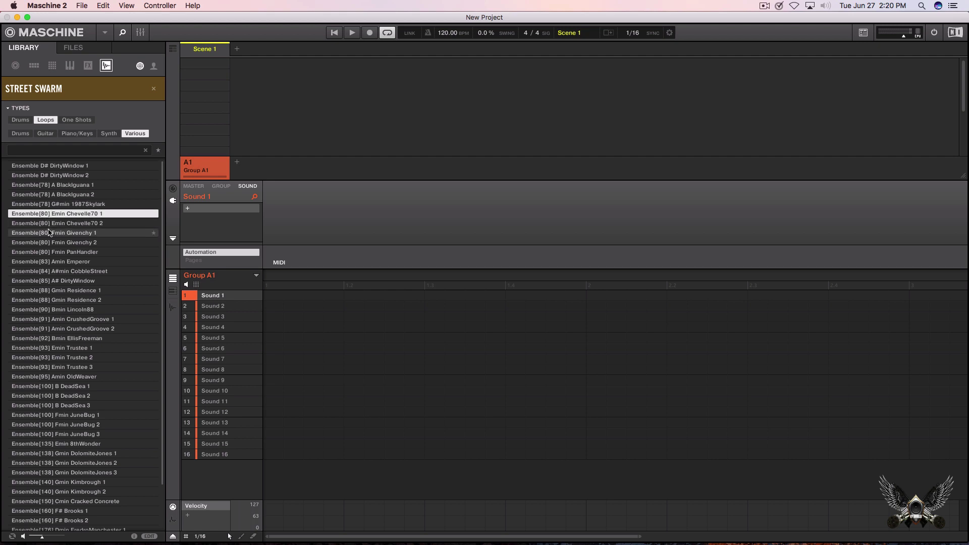
{"action": "left_click", "coordinate": [48, 232]}
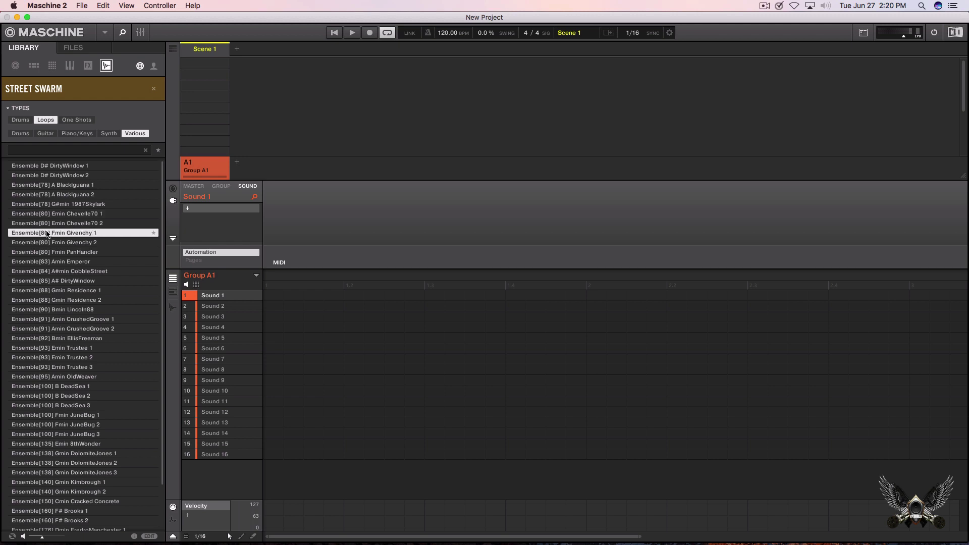
{"action": "scroll", "coordinate": [47, 234], "scroll_direction": "down", "scroll_amount": 3}
{"action": "left_click", "coordinate": [48, 233]}
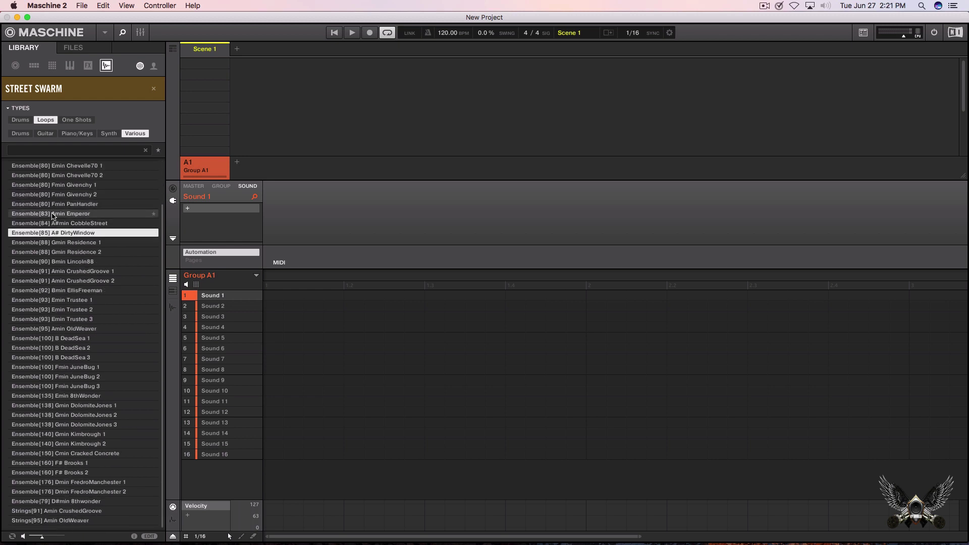
Step: Audition Various loops from Ensemble[83] Amin Emperor to Ensemble[100] B DeadSea 3
{"action": "left_click", "coordinate": [53, 214]}
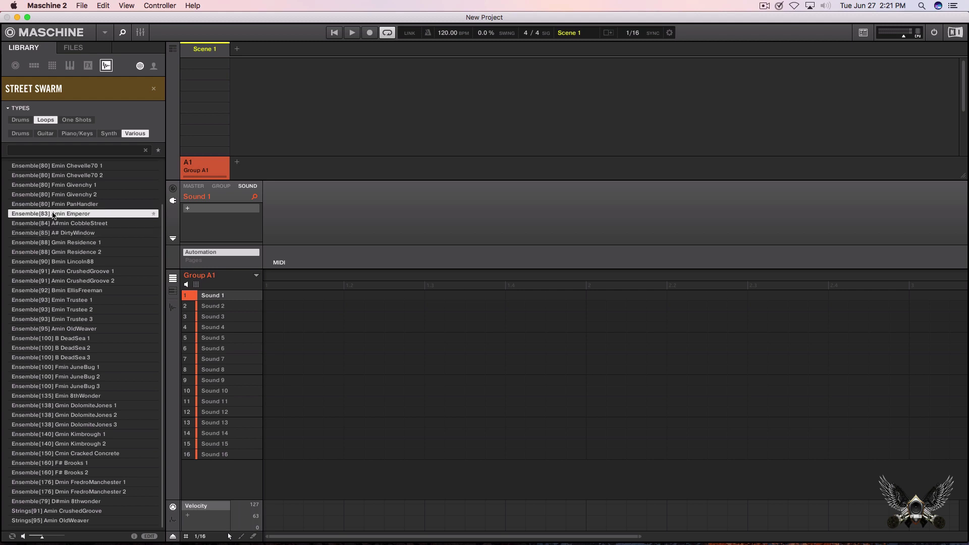
{"action": "left_click", "coordinate": [60, 281]}
{"action": "left_click", "coordinate": [65, 288]}
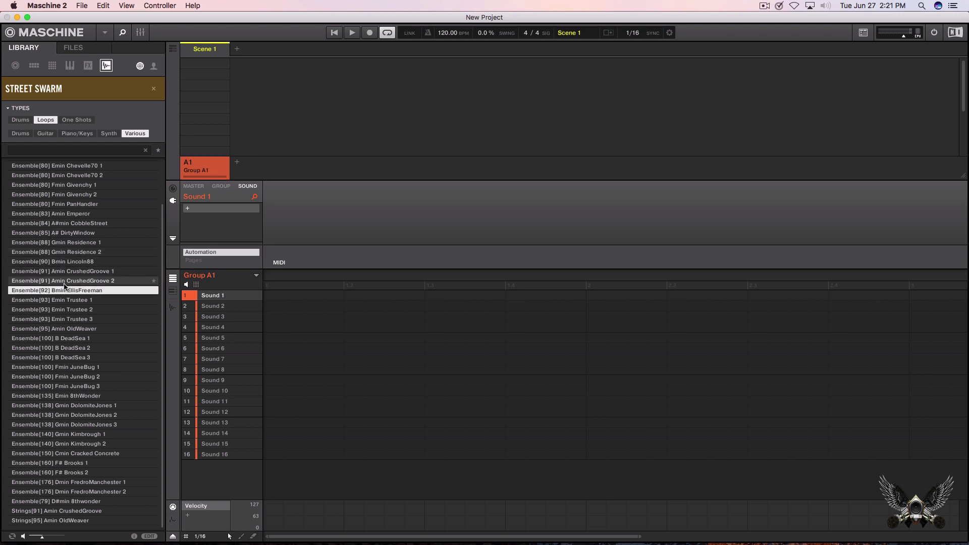
{"action": "key", "text": "Down"}
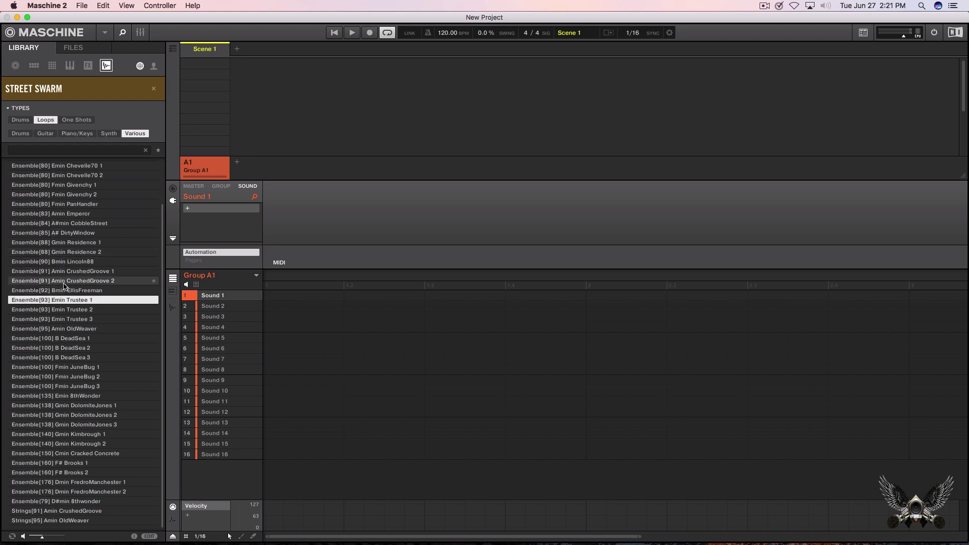
{"action": "left_click", "coordinate": [67, 330]}
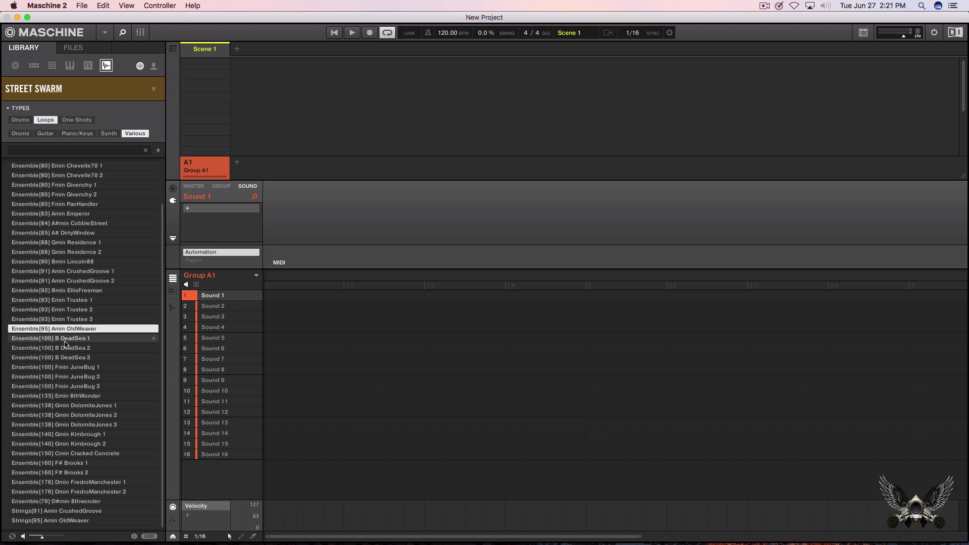
{"action": "left_click", "coordinate": [64, 341]}
{"action": "left_click", "coordinate": [63, 347]}
{"action": "left_click", "coordinate": [62, 357]}
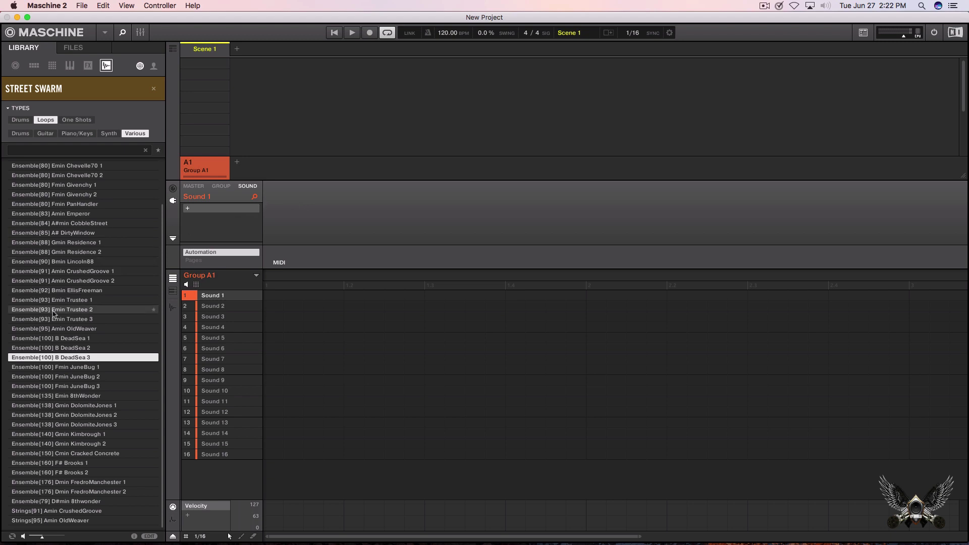
Step: Audition the ensemble loops from Ensemble[100] Fmin JuneBug 3 to Ensemble[176] Dmin FredroManchester 2, and clear the Various filter
{"action": "left_click", "coordinate": [60, 386]}
{"action": "key", "text": "Down"}
{"action": "key", "text": "Down"}
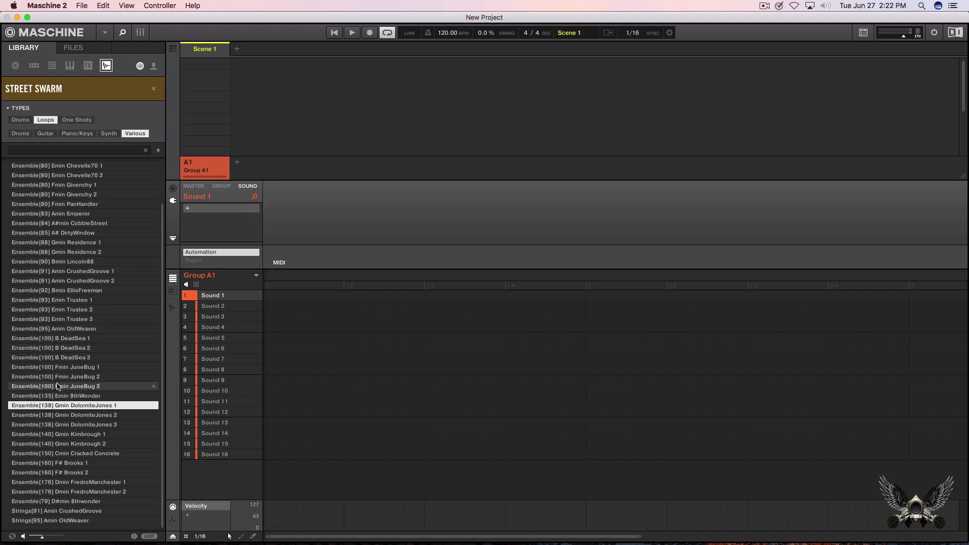
{"action": "key", "text": "Down"}
{"action": "key", "text": "Down"}
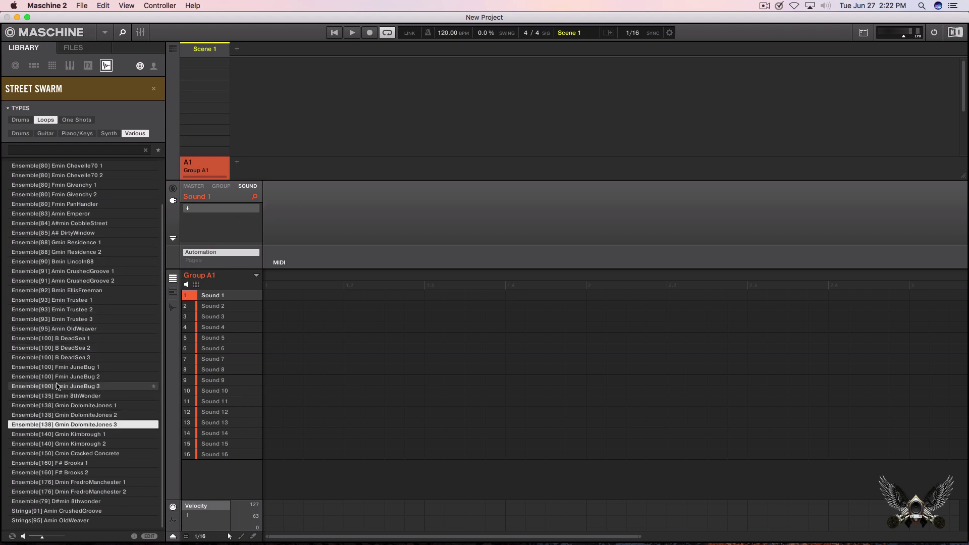
{"action": "key", "text": "Down"}
{"action": "key", "text": "Down"}
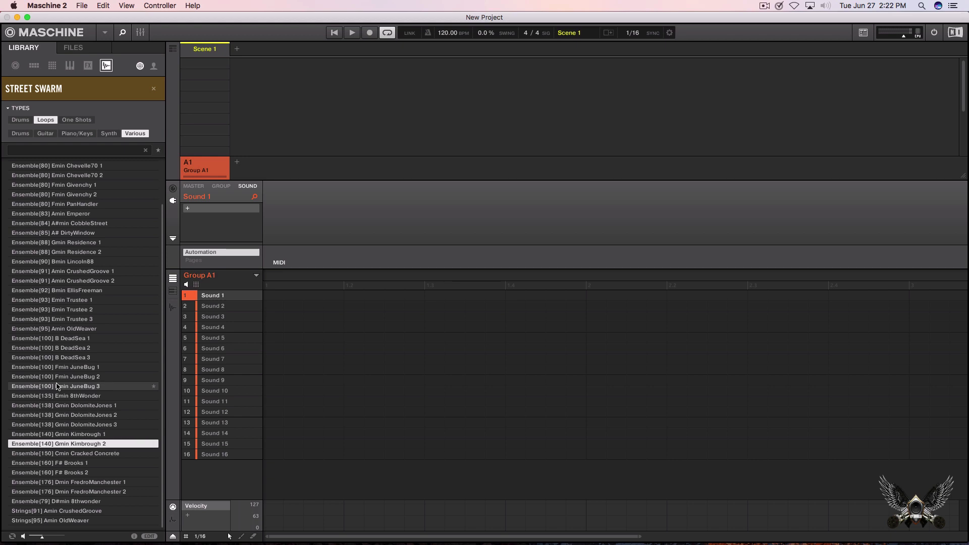
{"action": "key", "text": "Down"}
{"action": "key", "text": "Down"}
{"action": "key", "text": "Down"}
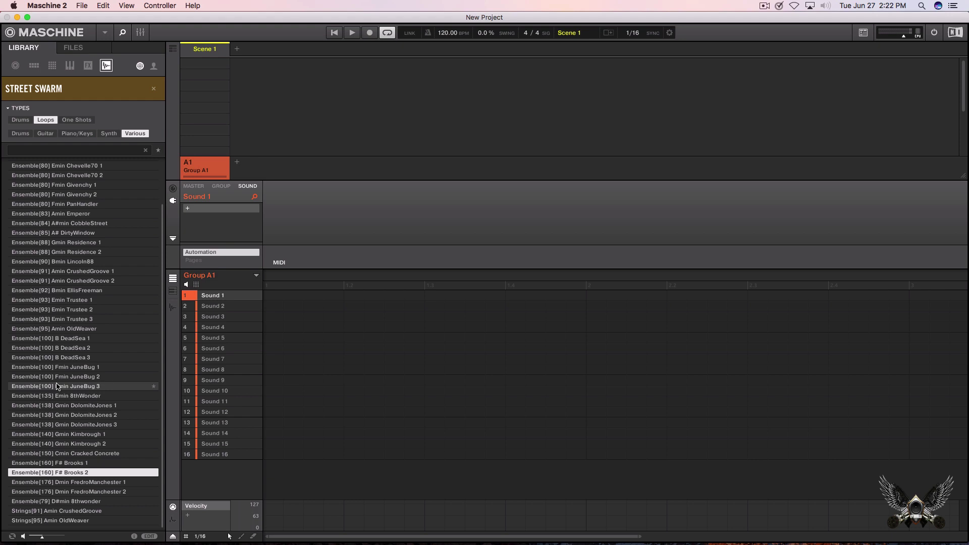
{"action": "left_click", "coordinate": [66, 493]}
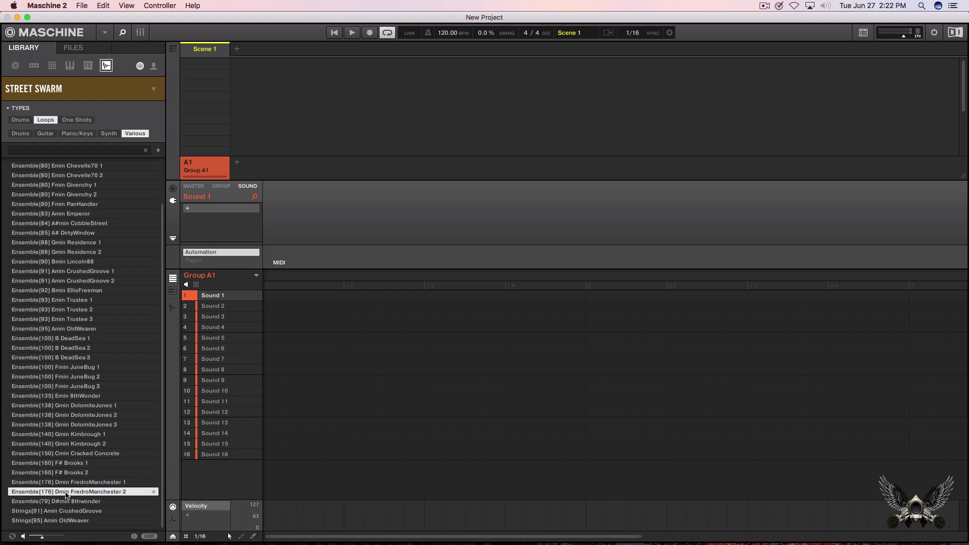
{"action": "left_click", "coordinate": [135, 134]}
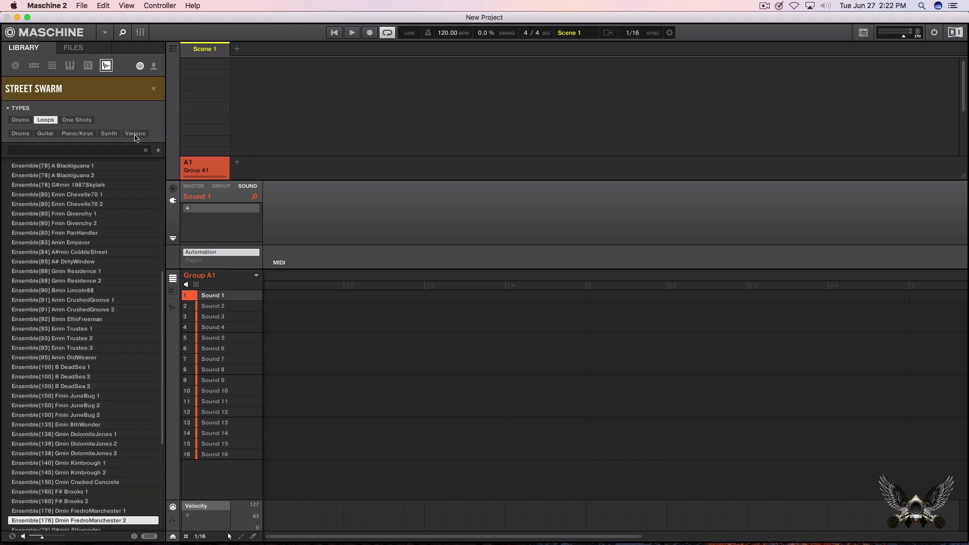
{"action": "left_click", "coordinate": [24, 537]}
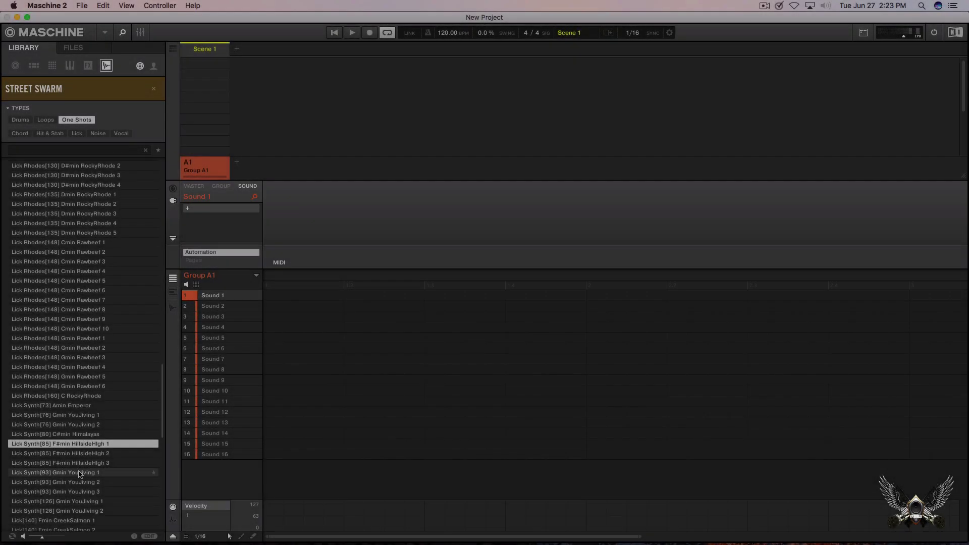
Step: Audition One Shots licks and noises from Lick Synth[93] Gmin YouJiving 2 to Noise GoldenHawk
{"action": "scroll", "coordinate": [79, 474], "scroll_direction": "down", "scroll_amount": 5}
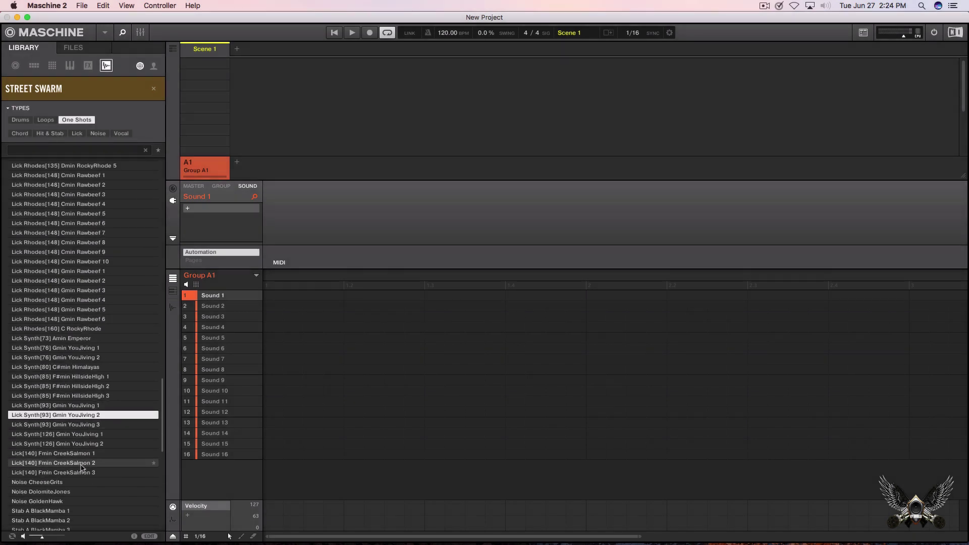
{"action": "left_click", "coordinate": [83, 443]}
{"action": "left_click", "coordinate": [74, 463]}
{"action": "scroll", "coordinate": [75, 457], "scroll_direction": "down", "scroll_amount": 5}
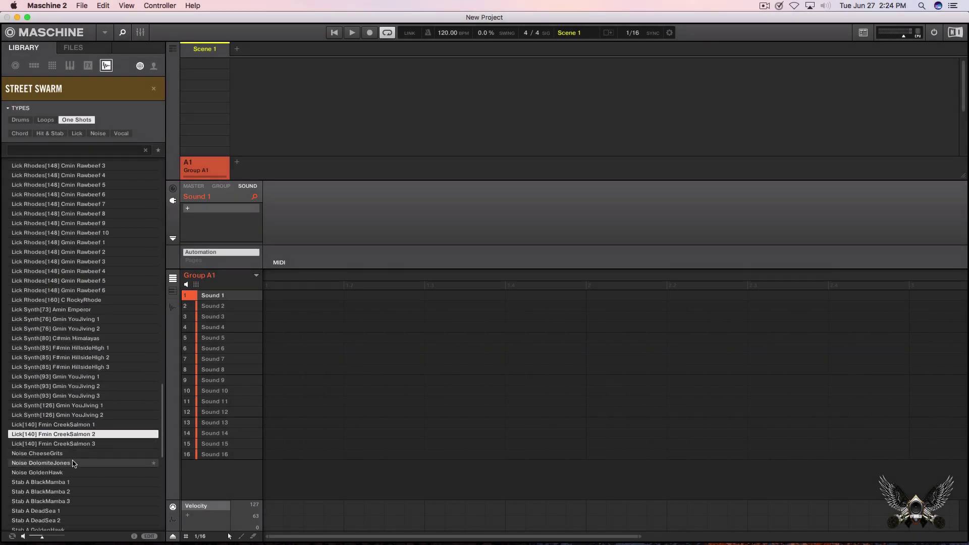
{"action": "left_click", "coordinate": [75, 453]}
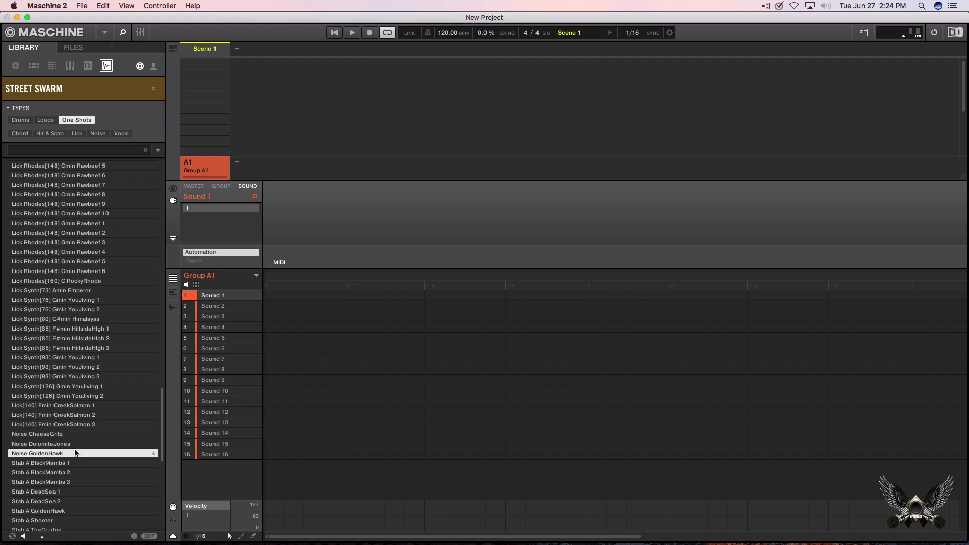
Step: Audition stab one-shots from Stab A BlackMamba 1 to Stab D TheGrudge
{"action": "scroll", "coordinate": [76, 454], "scroll_direction": "down", "scroll_amount": 5}
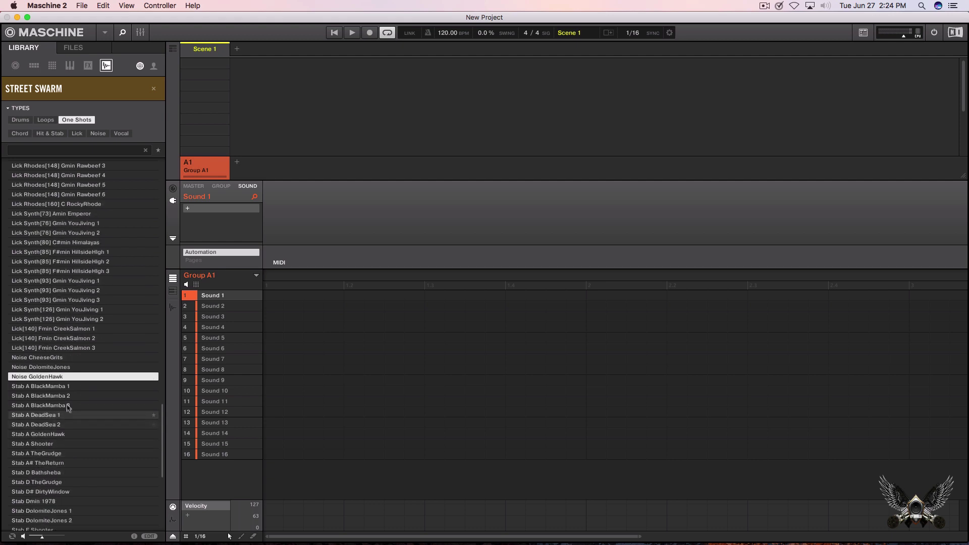
{"action": "left_click", "coordinate": [61, 388]}
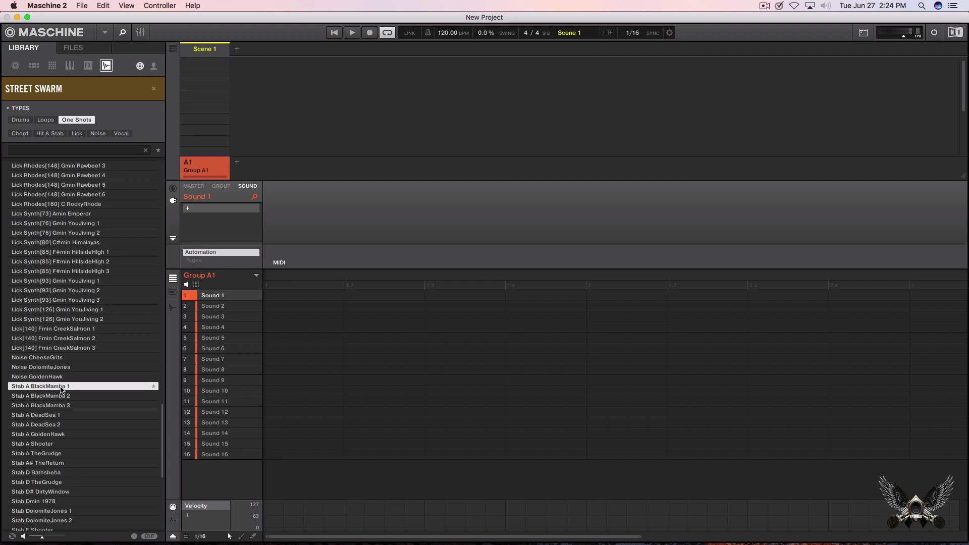
{"action": "left_click", "coordinate": [60, 397]}
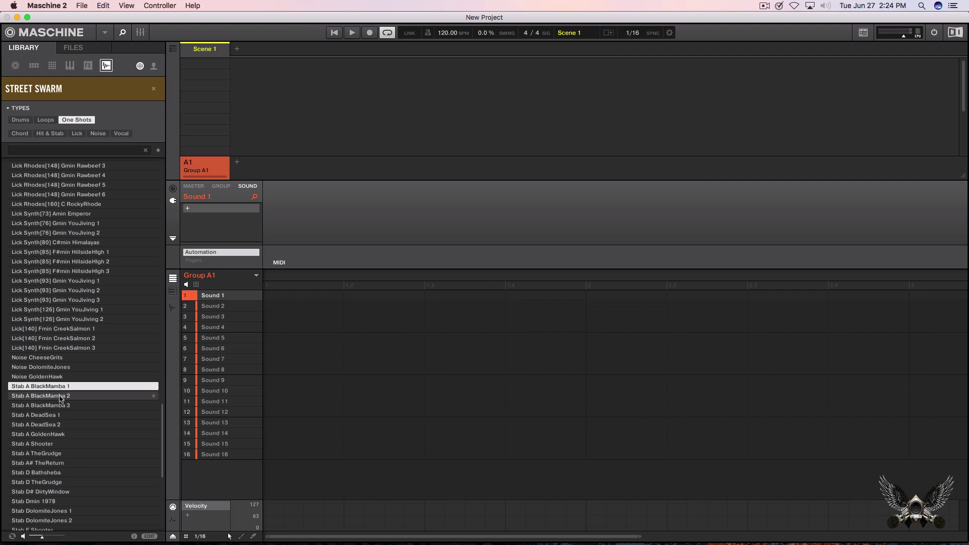
{"action": "left_click", "coordinate": [64, 424]}
{"action": "left_click", "coordinate": [67, 444]}
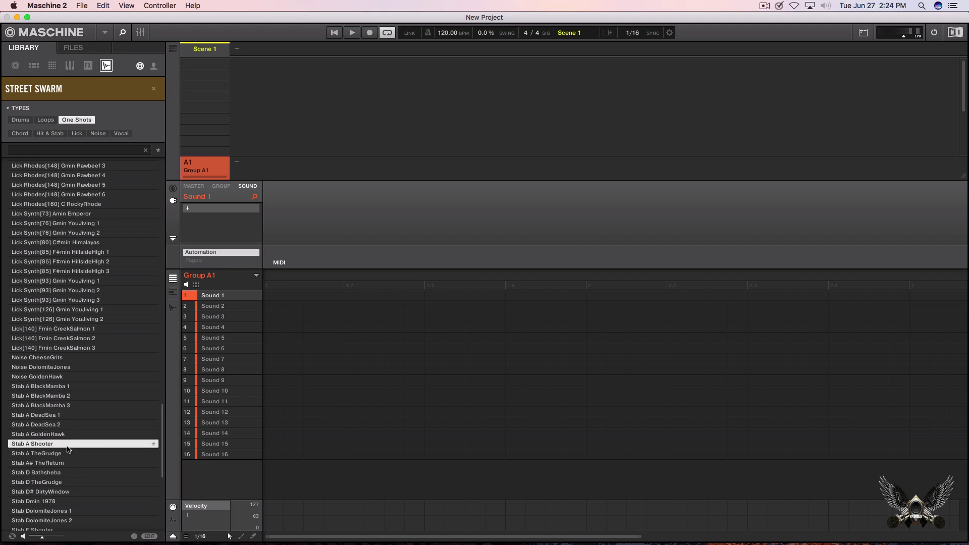
{"action": "left_click", "coordinate": [70, 463]}
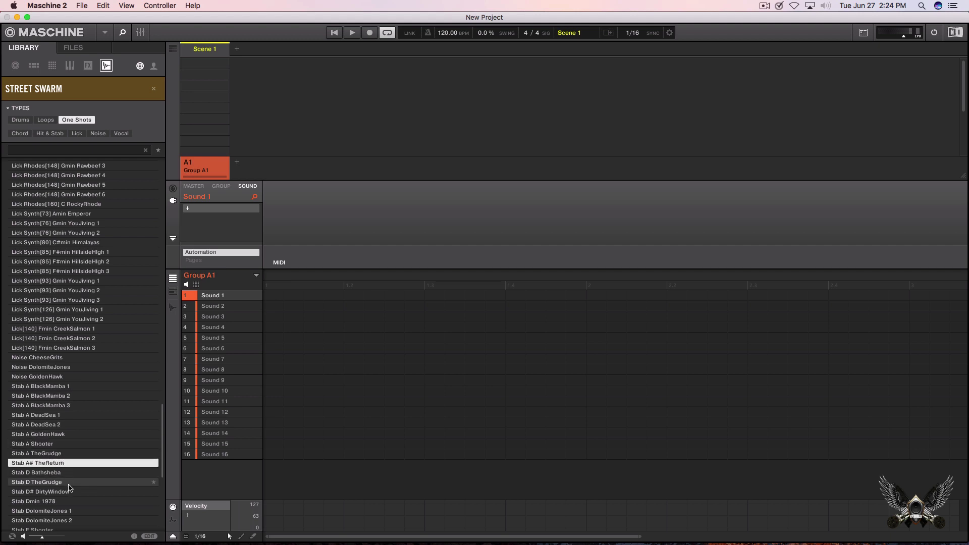
{"action": "left_click", "coordinate": [69, 483]}
Step: Audition vocal one-shots in the full One Shots list from Vocal BlackMamba to Vocal Philippi
{"action": "scroll", "coordinate": [69, 464], "scroll_direction": "down", "scroll_amount": 5}
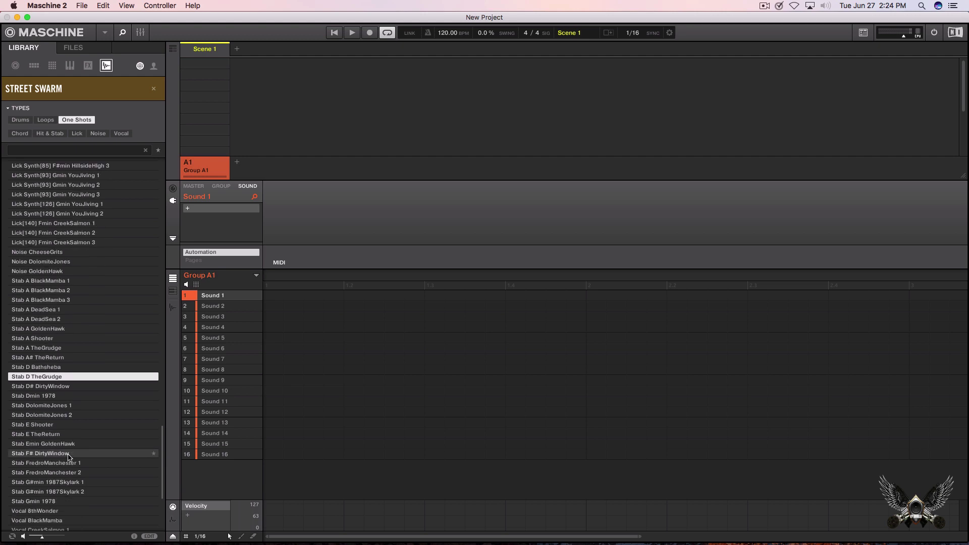
{"action": "scroll", "coordinate": [68, 457], "scroll_direction": "down", "scroll_amount": 5}
{"action": "left_click", "coordinate": [69, 396]}
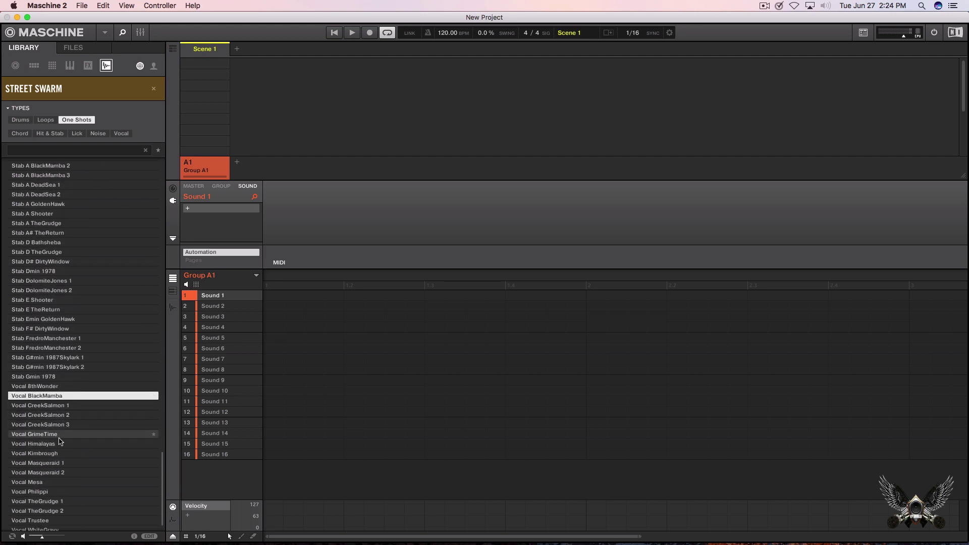
{"action": "left_click", "coordinate": [59, 444]}
{"action": "left_click", "coordinate": [60, 463]}
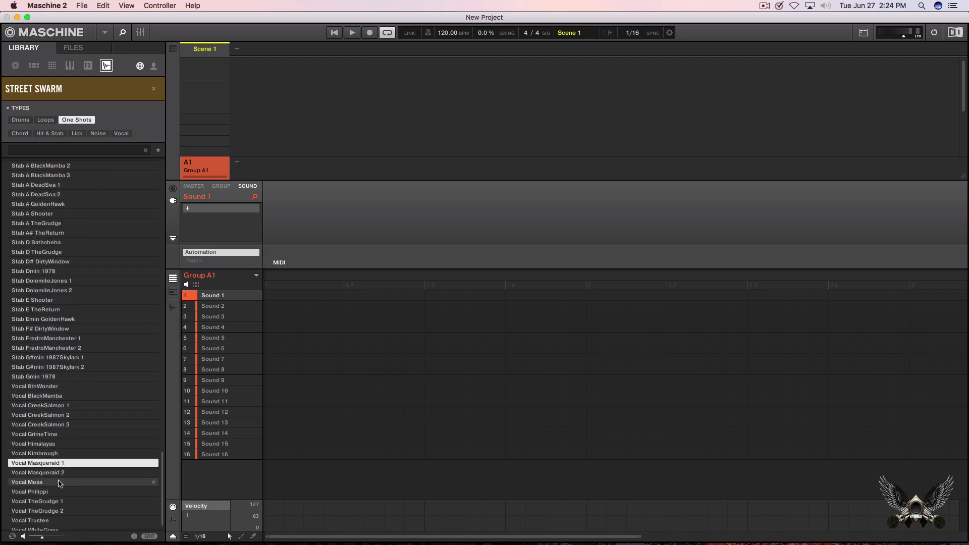
{"action": "left_click", "coordinate": [59, 491]}
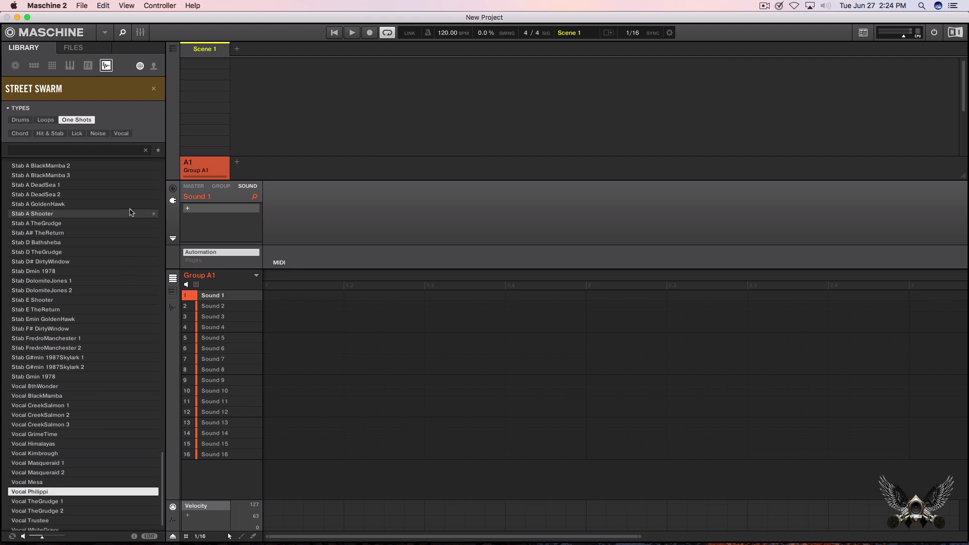
Step: Narrow the One Shots to Vocal and audition them from Vocal CreekSalmon 1 to Vocal Philippi
{"action": "left_click", "coordinate": [121, 133]}
{"action": "left_click", "coordinate": [53, 198]}
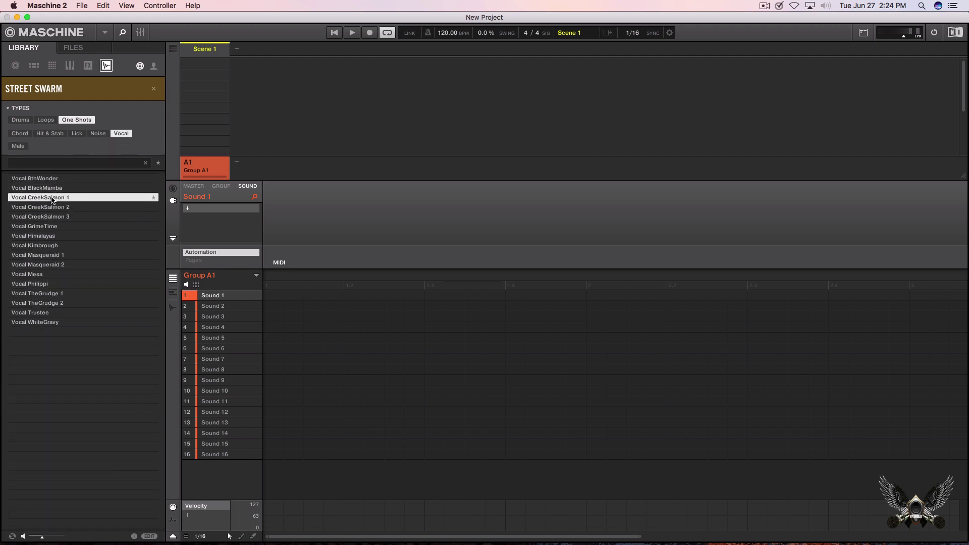
{"action": "left_click", "coordinate": [48, 209]}
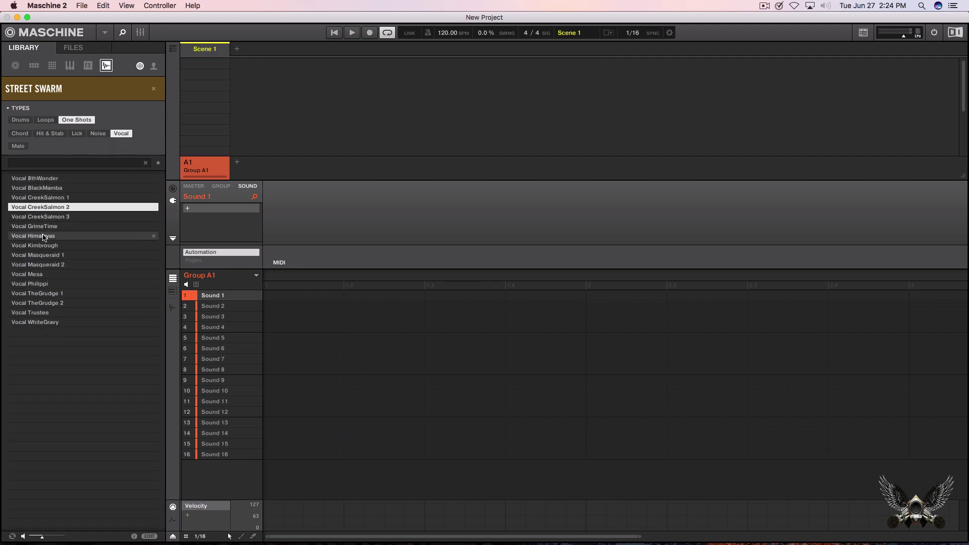
{"action": "left_click", "coordinate": [45, 236]}
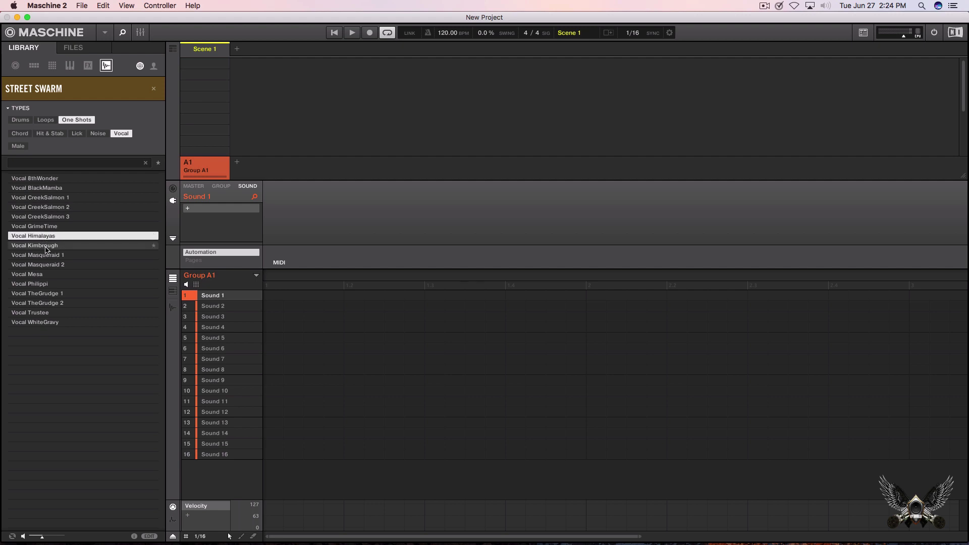
{"action": "left_click", "coordinate": [45, 246]}
{"action": "left_click", "coordinate": [46, 256]}
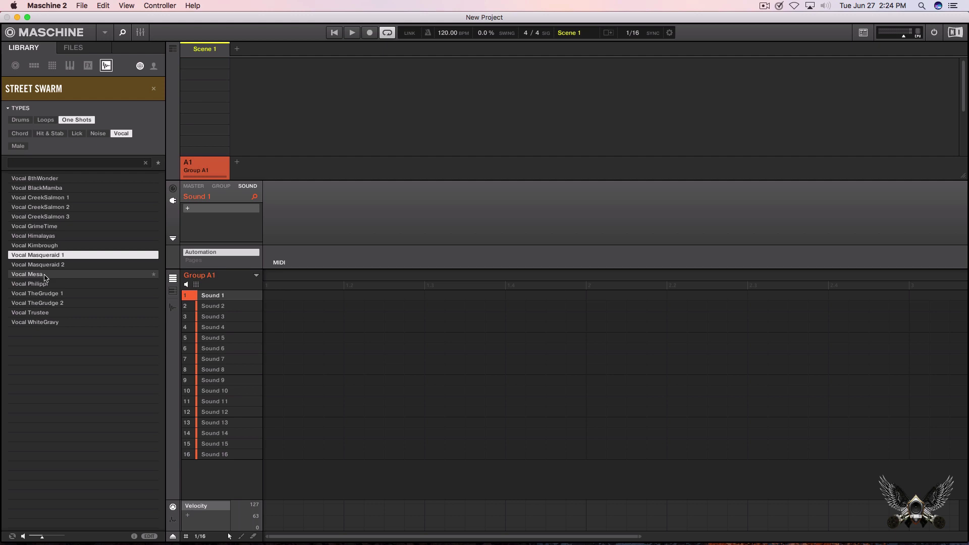
{"action": "left_click", "coordinate": [46, 276]}
{"action": "left_click", "coordinate": [47, 284]}
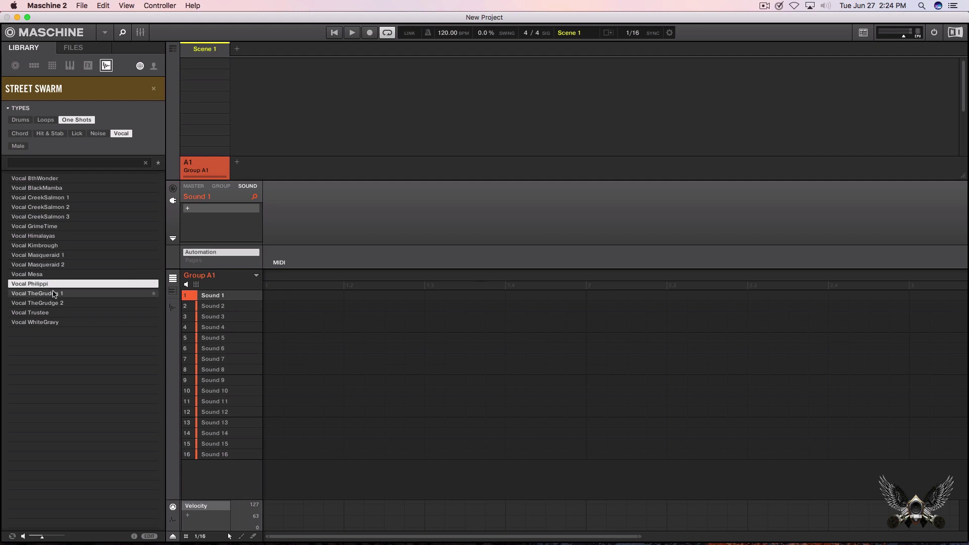
Step: Audition the remaining vocal one-shots from Vocal TheGrudge 1 to Vocal WhiteGravy, plus Vocal BlackMamba again
{"action": "left_click", "coordinate": [54, 294]}
{"action": "left_click", "coordinate": [55, 304]}
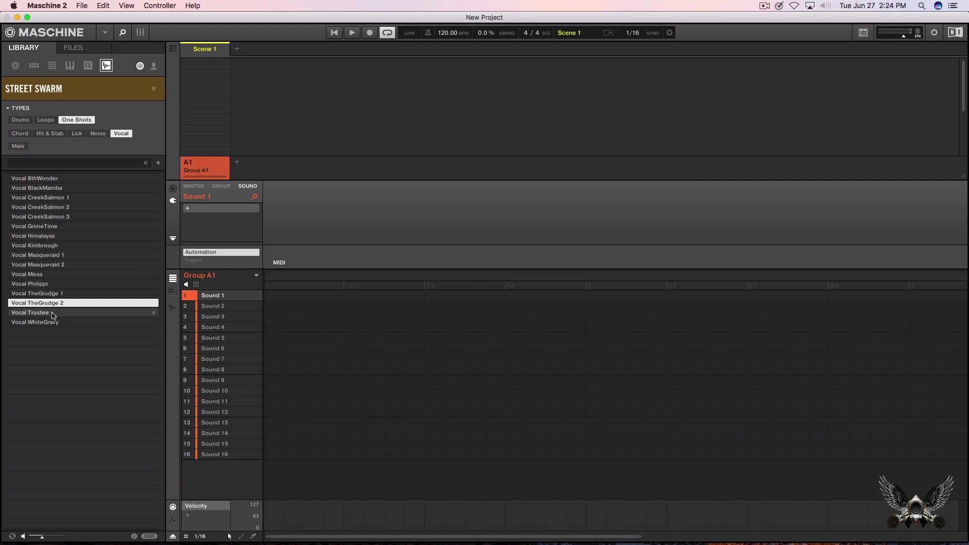
{"action": "left_click", "coordinate": [52, 314]}
{"action": "left_click", "coordinate": [54, 323]}
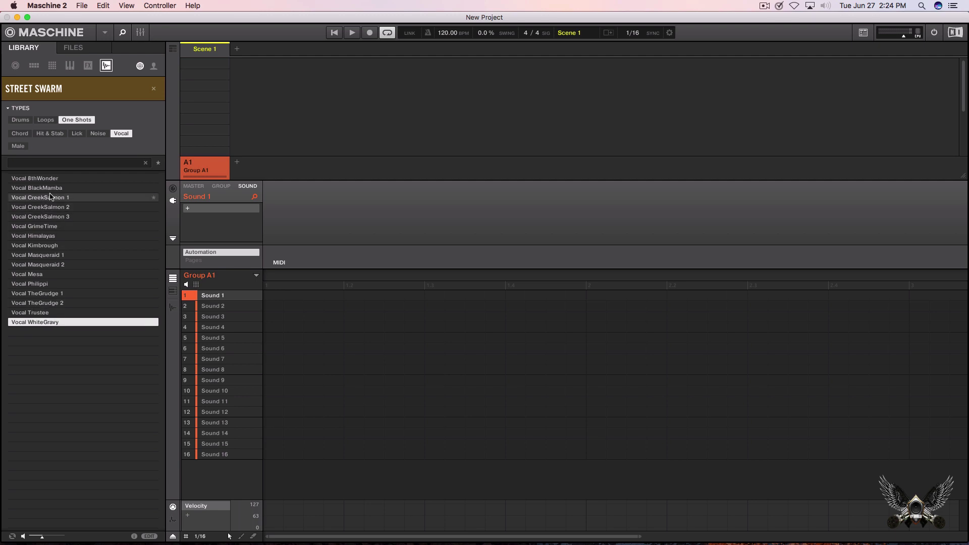
{"action": "left_click", "coordinate": [52, 190]}
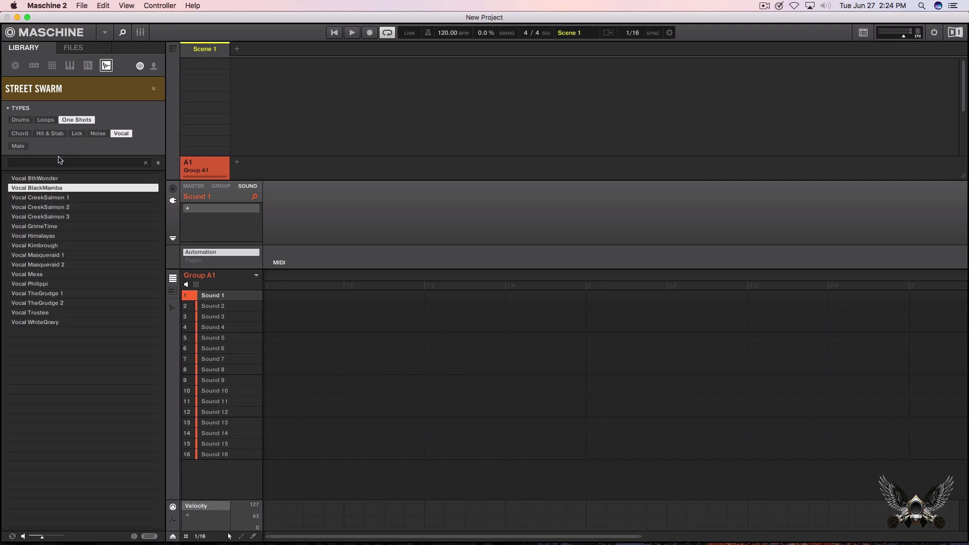
Step: Switch the One Shots filter to Lick and audition Lick Bass[60] B Bassment 4 and B Bassment 7
{"action": "left_click", "coordinate": [76, 133]}
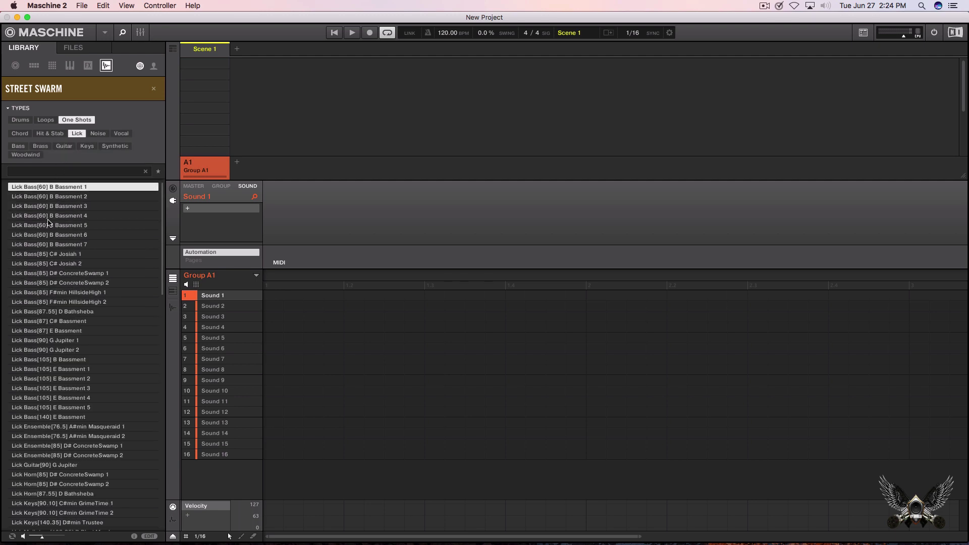
{"action": "left_click", "coordinate": [49, 217]}
{"action": "left_click", "coordinate": [52, 244]}
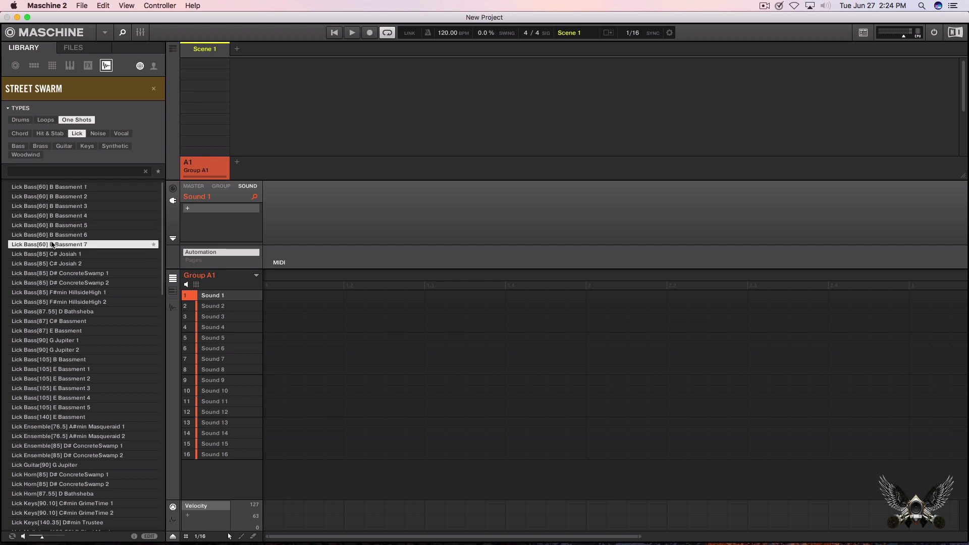
Step: Filter the One Shots to Hit & Stab and audition stabs from Stab A BlackMamba 3 to Stab FredroManchester 2
{"action": "left_click", "coordinate": [60, 133]}
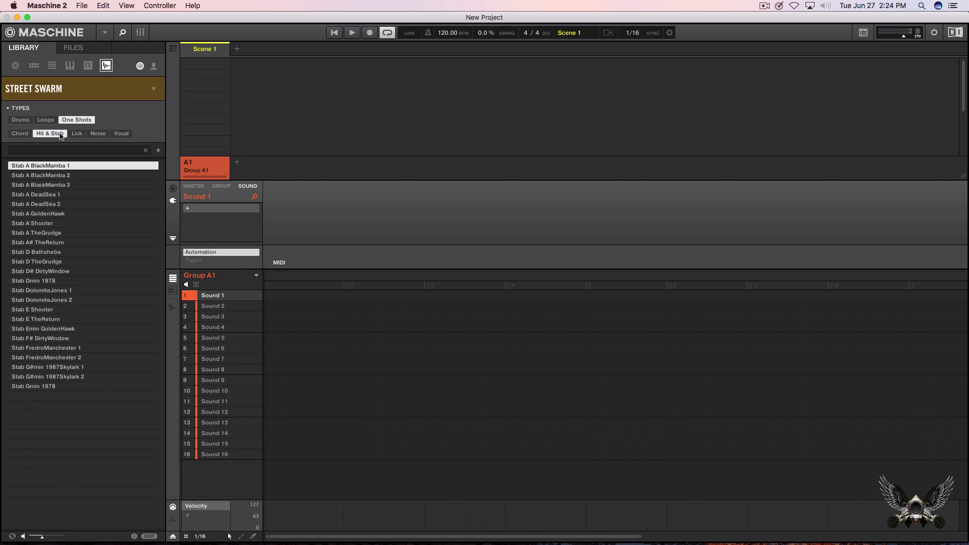
{"action": "left_click", "coordinate": [44, 185]}
{"action": "left_click", "coordinate": [46, 223]}
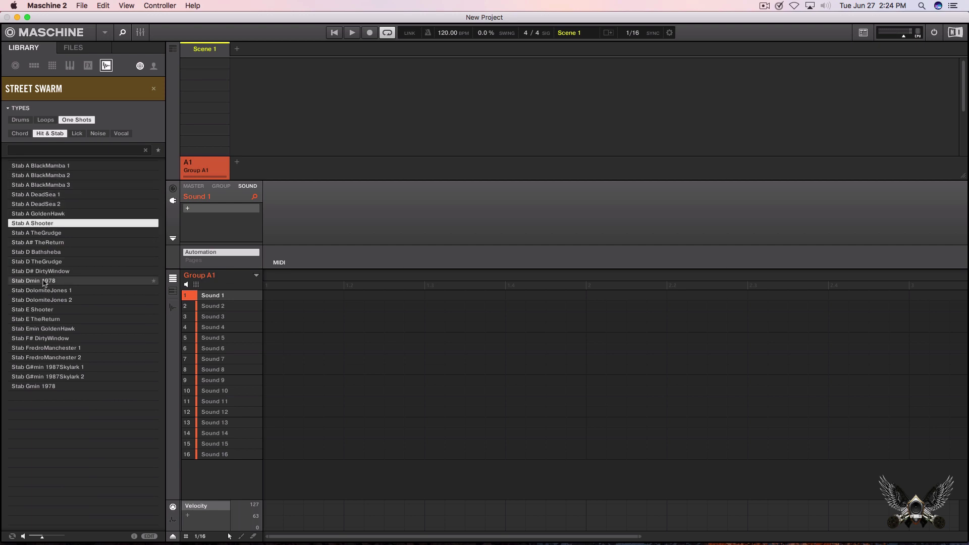
{"action": "left_click", "coordinate": [45, 280]}
{"action": "left_click", "coordinate": [43, 300]}
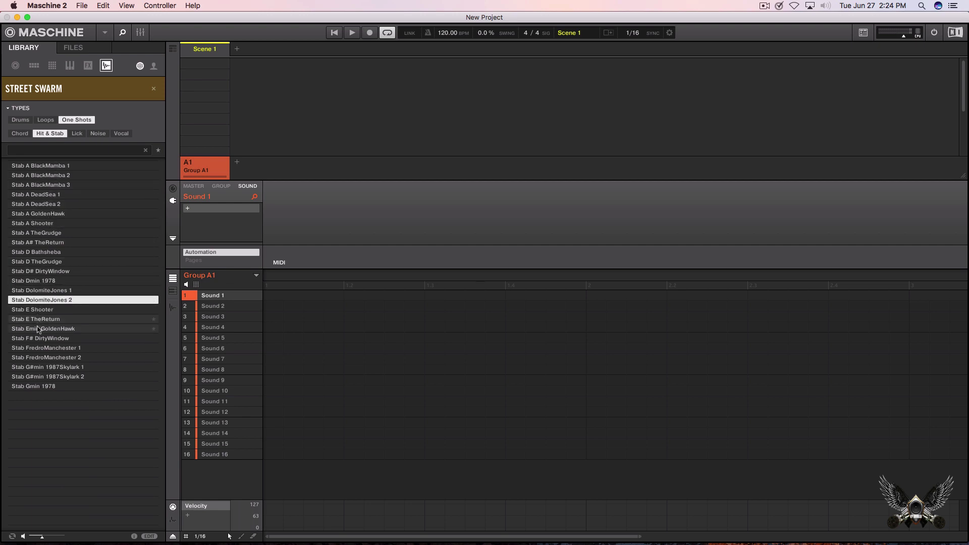
{"action": "left_click", "coordinate": [39, 329]}
{"action": "left_click", "coordinate": [44, 339]}
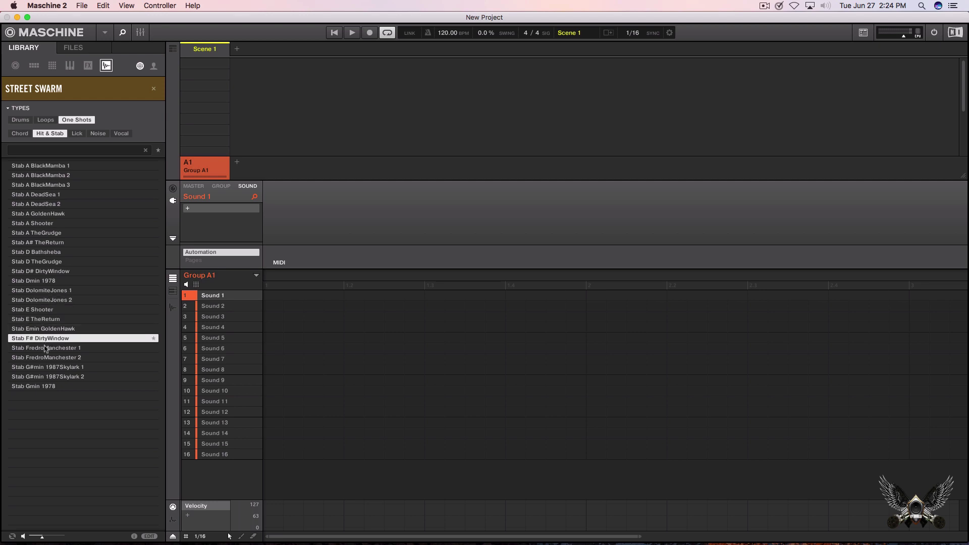
{"action": "left_click", "coordinate": [47, 358]}
Step: Filter the One Shots to Chord and audition Chord A# Mothership 2 and Chord C Mothership 4
{"action": "left_click", "coordinate": [24, 134]}
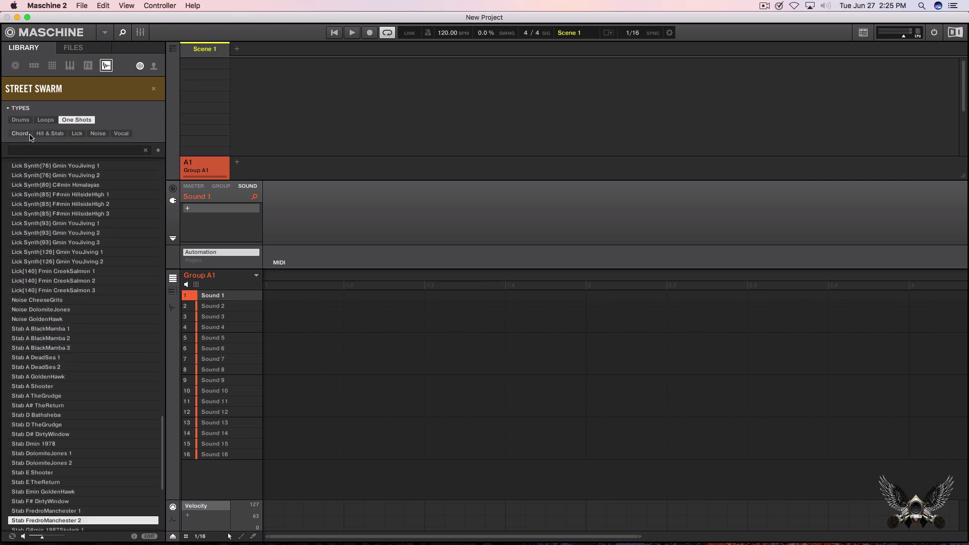
{"action": "left_click", "coordinate": [47, 207]}
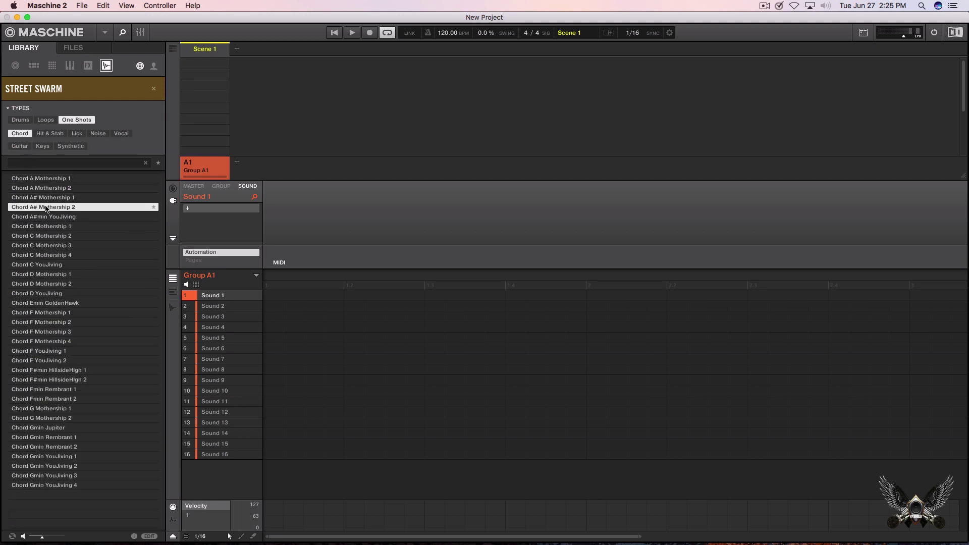
{"action": "left_click", "coordinate": [47, 255]}
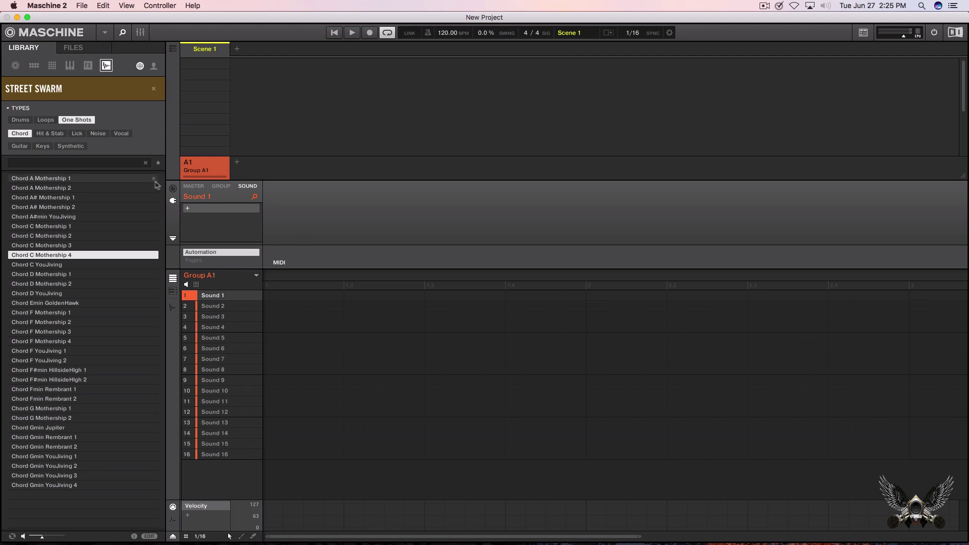
Step: Clear the Chord filter and browse the Loops in the All Groups library
{"action": "left_click", "coordinate": [20, 134]}
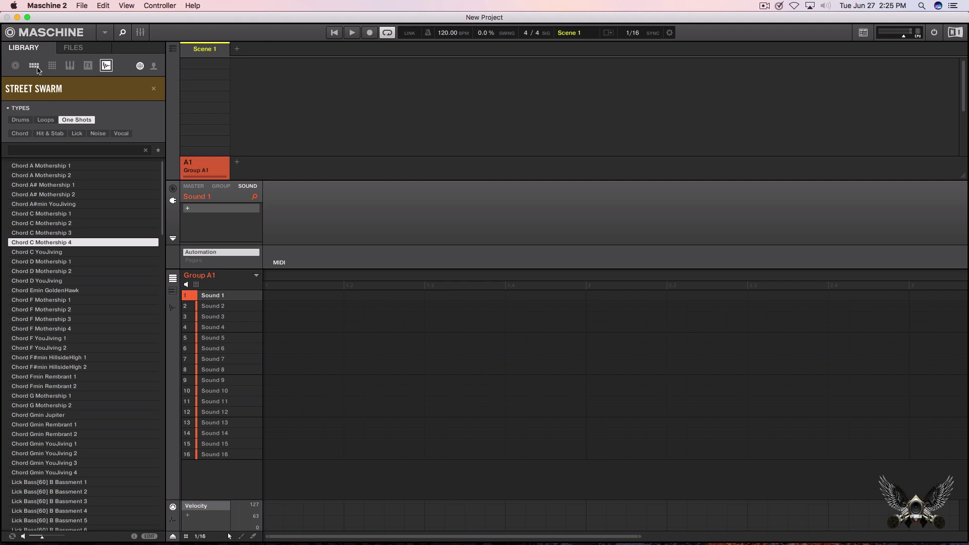
{"action": "left_click", "coordinate": [34, 66]}
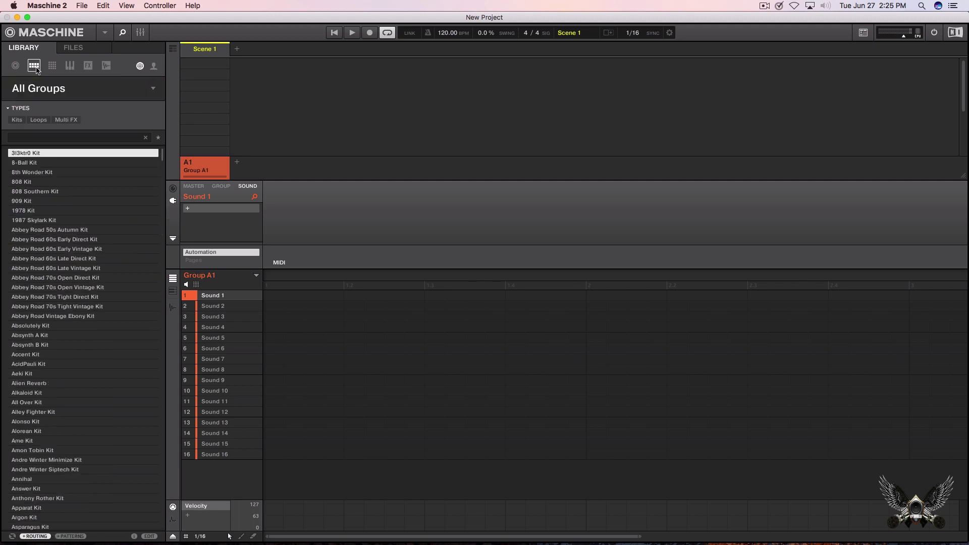
{"action": "left_click", "coordinate": [39, 120]}
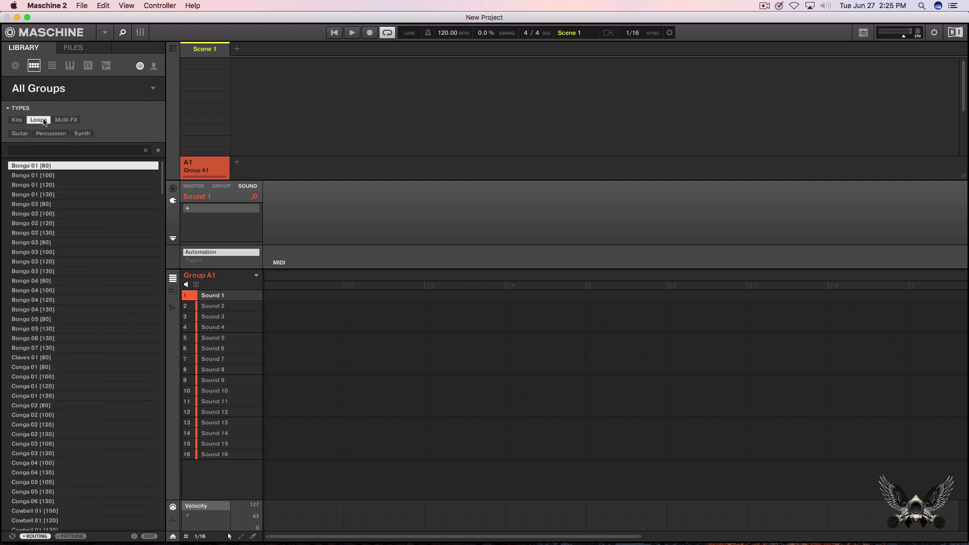
Step: Load the Urban project 79 Deville from the Street Swarm projects and play its arrangement from the start
{"action": "left_click", "coordinate": [16, 66]}
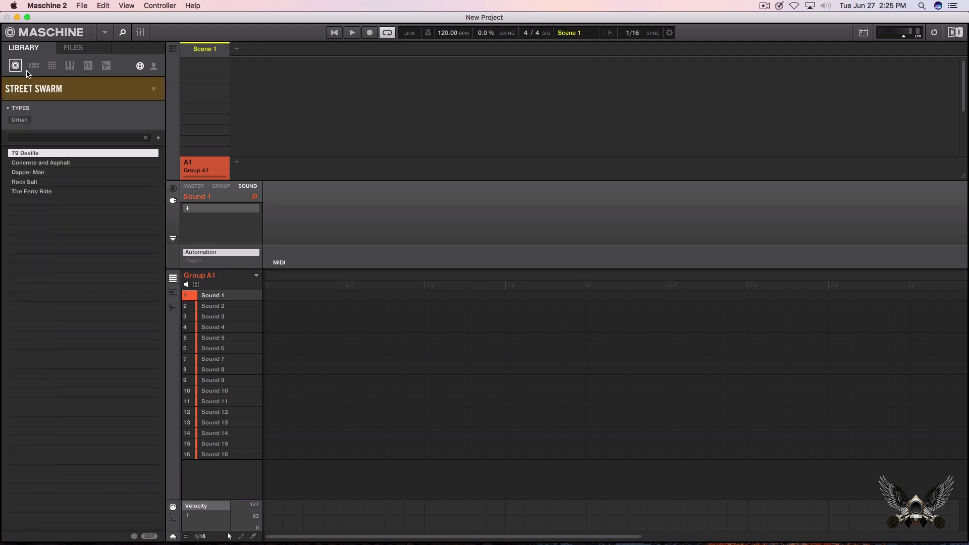
{"action": "left_click", "coordinate": [23, 121]}
{"action": "double_click", "coordinate": [25, 152]}
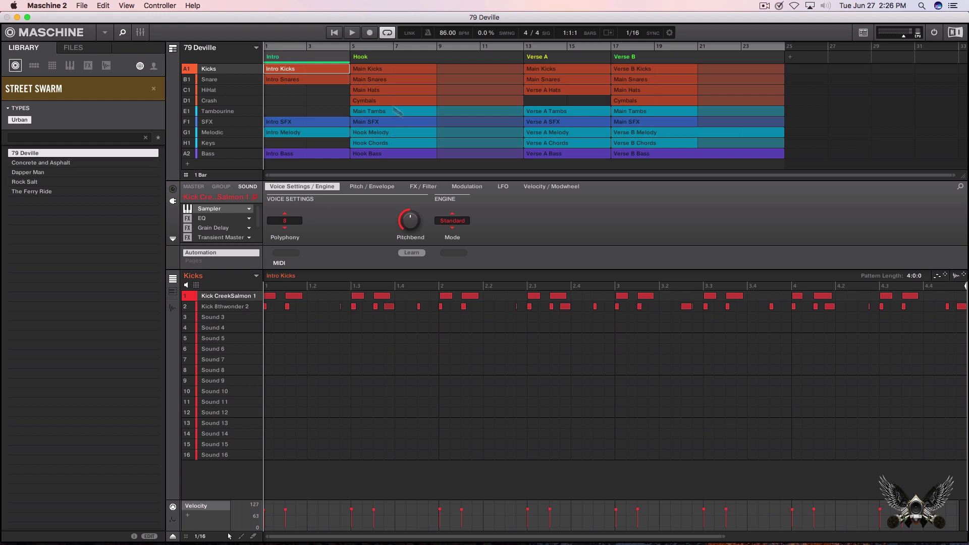
{"action": "left_click", "coordinate": [337, 37]}
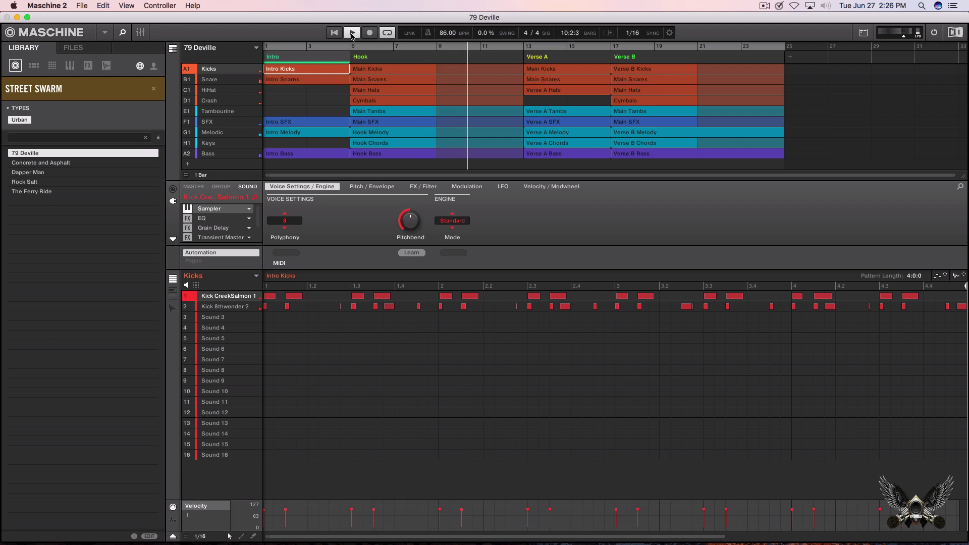
{"action": "left_click", "coordinate": [352, 34]}
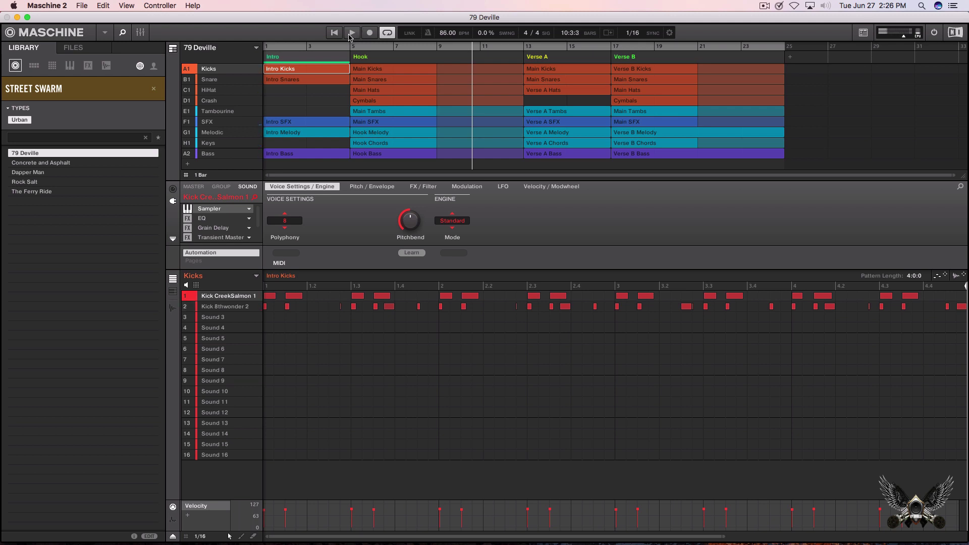
Step: Load the Concrete and Asphalt project and play its arrangement
{"action": "left_click", "coordinate": [53, 163]}
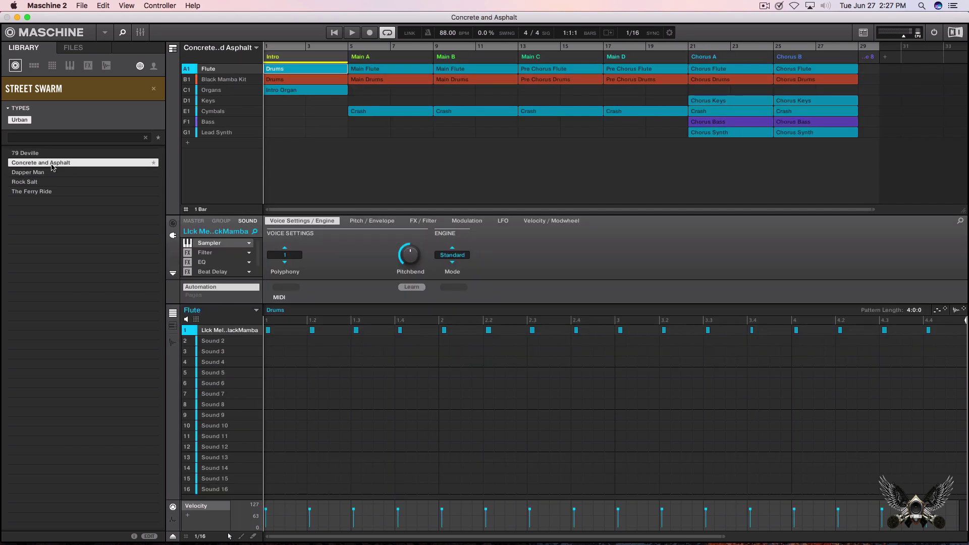
{"action": "key", "text": "space"}
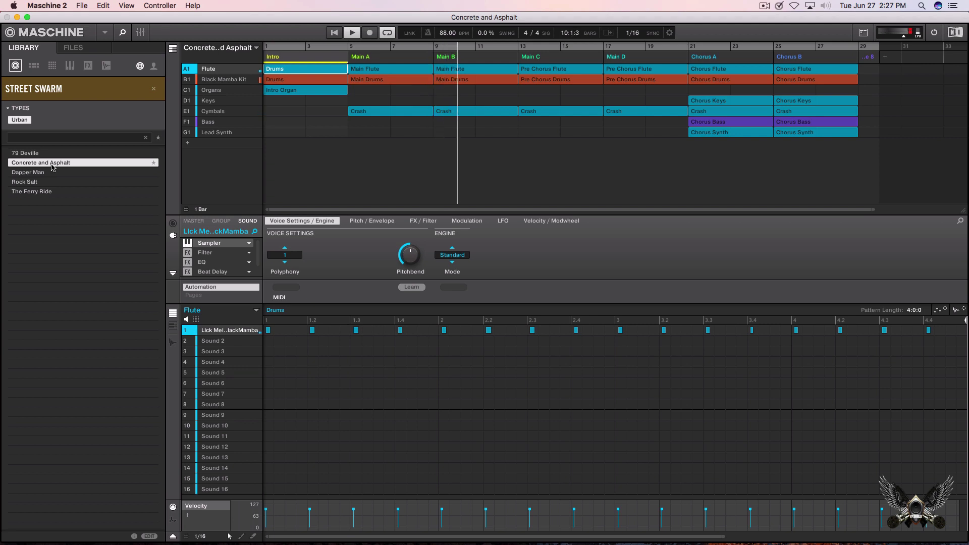
Step: Select Snare BlackMamba 1 in the Black Mamba Kit group and bypass its Transient Master and EQ
{"action": "left_click", "coordinate": [223, 82]}
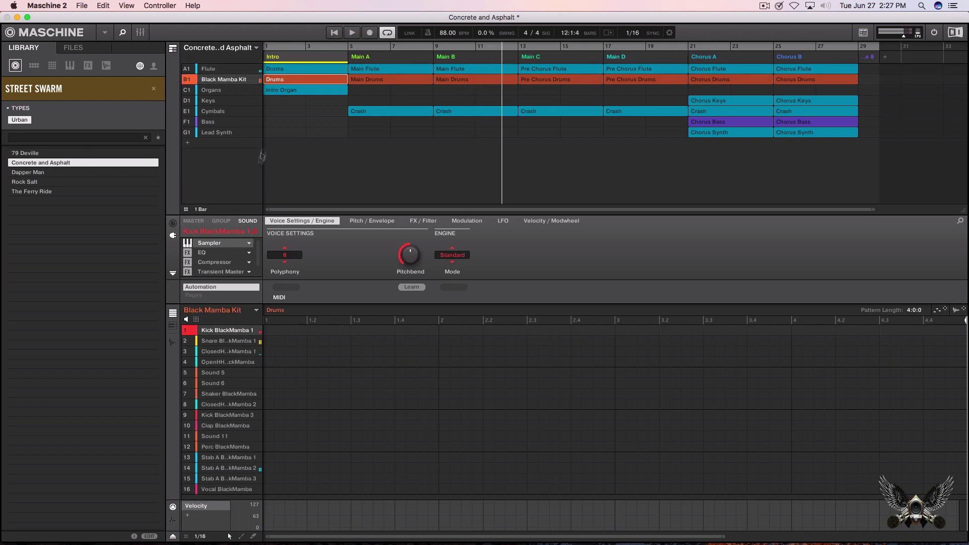
{"action": "mouse_move", "coordinate": [195, 353]}
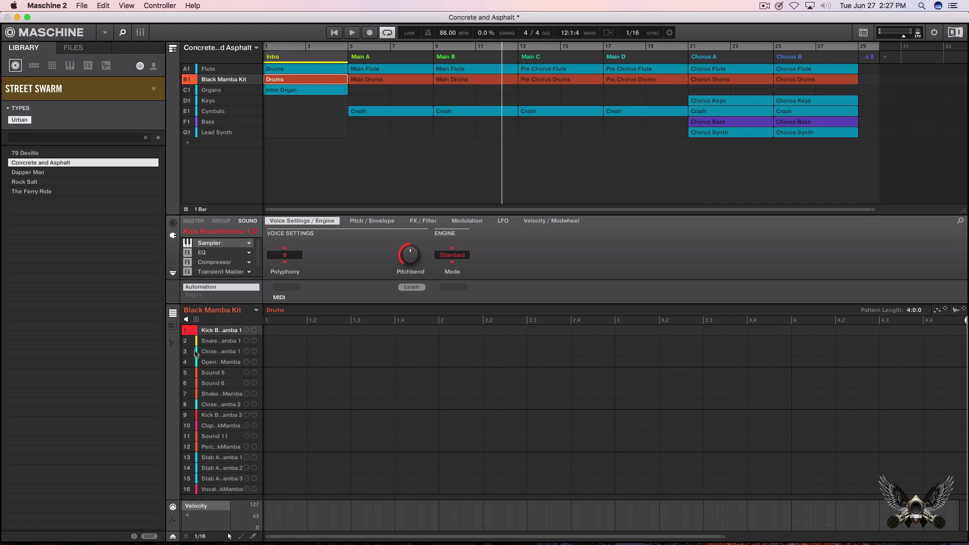
{"action": "left_click", "coordinate": [219, 340]}
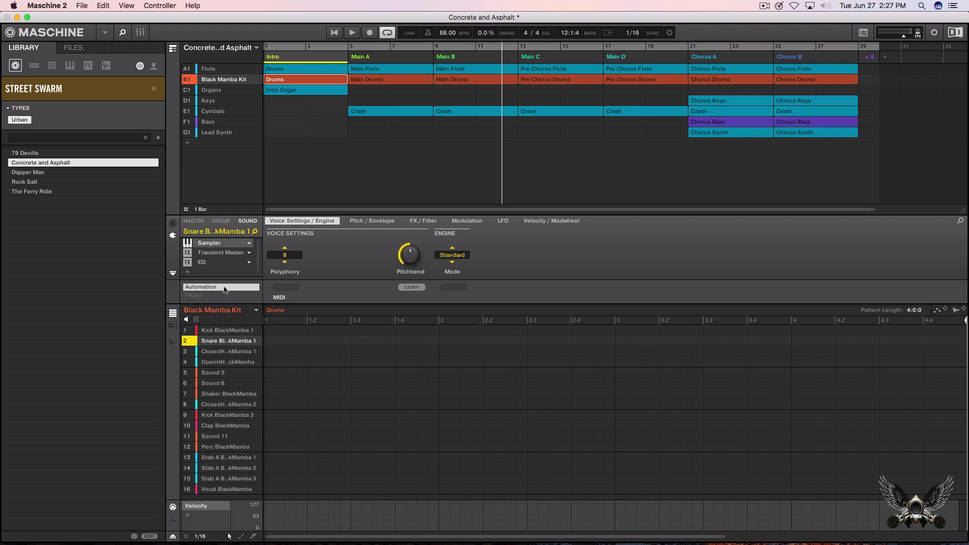
{"action": "left_click", "coordinate": [214, 253]}
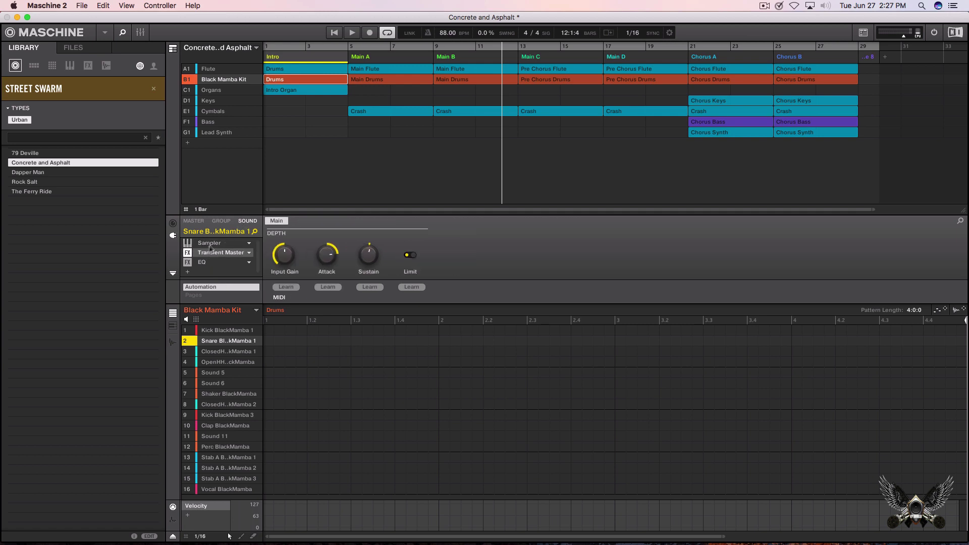
Step: Bypass the effects on the Black Mamba Kit group, including Resochord, EQ, Grain Delay, the Filters and Transient Master
{"action": "left_click", "coordinate": [223, 221]}
{"action": "left_click", "coordinate": [188, 245]}
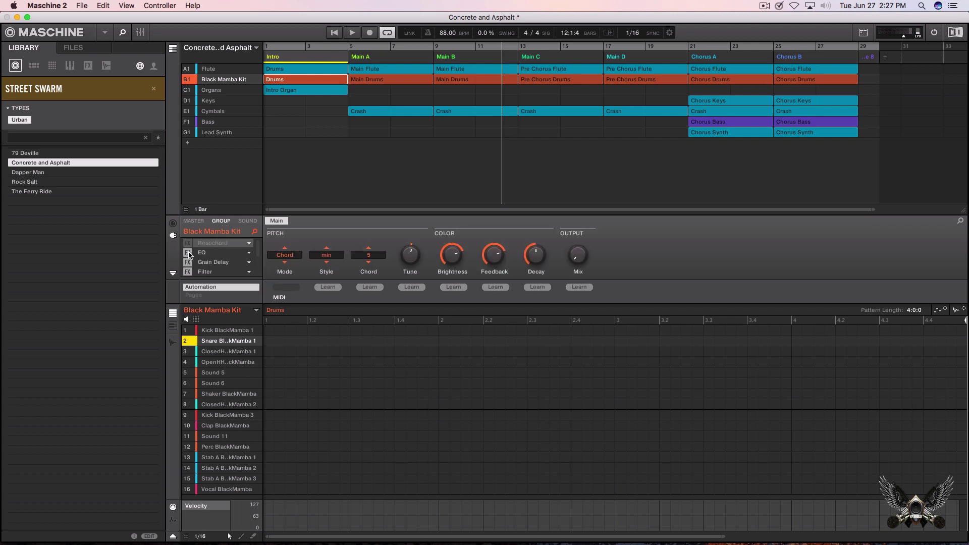
{"action": "left_click", "coordinate": [187, 253]}
{"action": "left_click", "coordinate": [187, 262]}
{"action": "left_click", "coordinate": [187, 272]}
{"action": "scroll", "coordinate": [188, 272], "scroll_direction": "down", "scroll_amount": 2}
{"action": "left_click", "coordinate": [188, 272]}
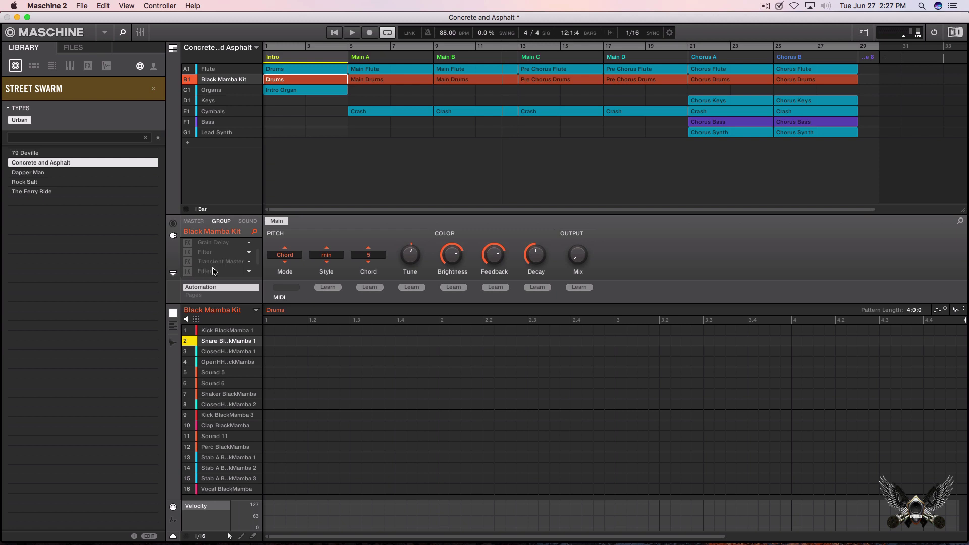
{"action": "scroll", "coordinate": [197, 270], "scroll_direction": "down", "scroll_amount": 2}
{"action": "left_click", "coordinate": [188, 264]}
{"action": "scroll", "coordinate": [207, 267], "scroll_direction": "down", "scroll_amount": 1}
Step: Check the master level for effects and review the effect chain of Snare BlackMamba 1
{"action": "left_click", "coordinate": [196, 223]}
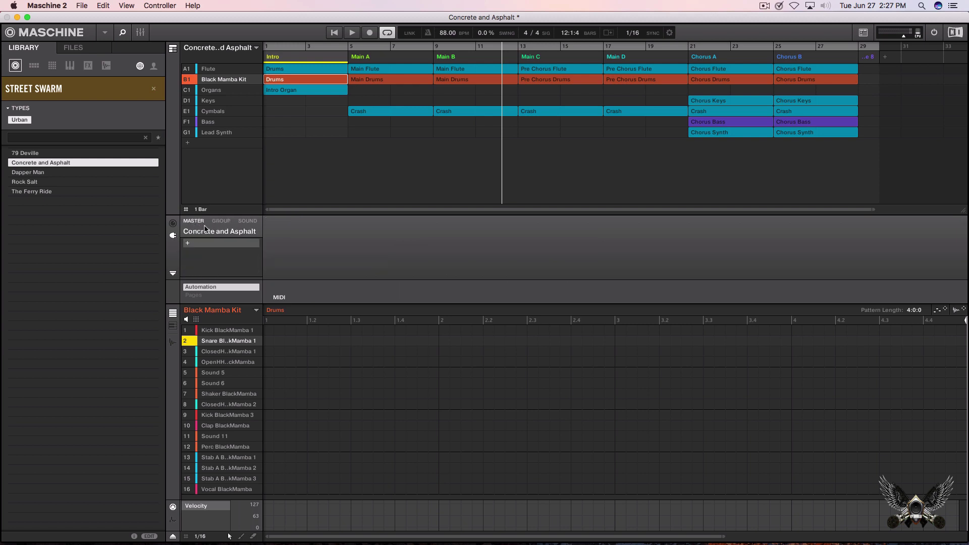
{"action": "left_click", "coordinate": [247, 221]}
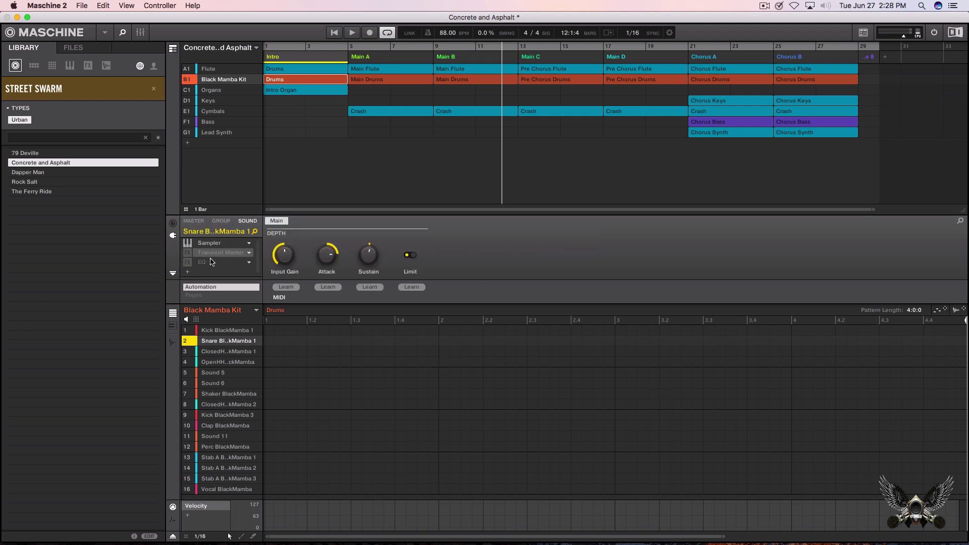
{"action": "scroll", "coordinate": [210, 260], "scroll_direction": "down", "scroll_amount": 1}
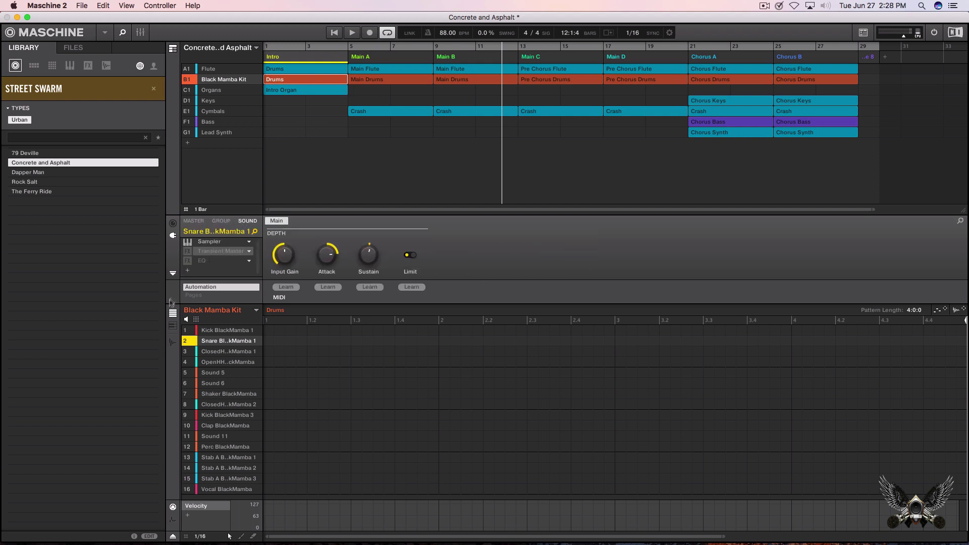
Step: Select Kick BlackMamba 1, open the sample recorder and set the recording source to Internal
{"action": "left_click", "coordinate": [211, 331]}
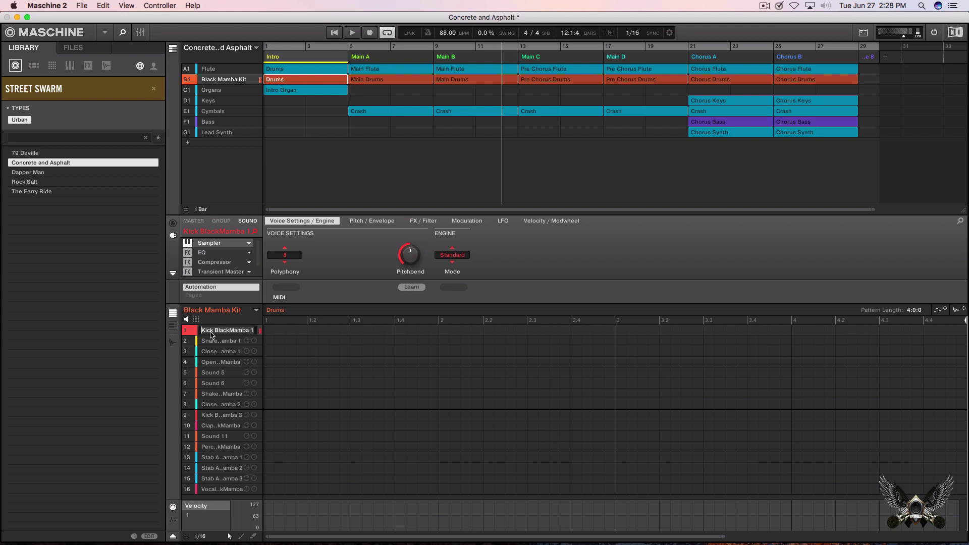
{"action": "left_click", "coordinate": [173, 342]}
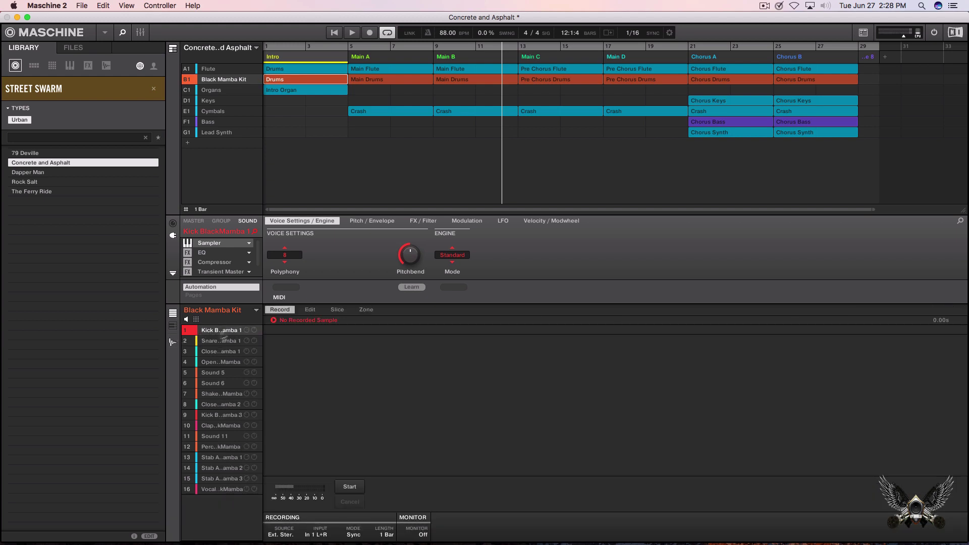
{"action": "left_click", "coordinate": [282, 536]}
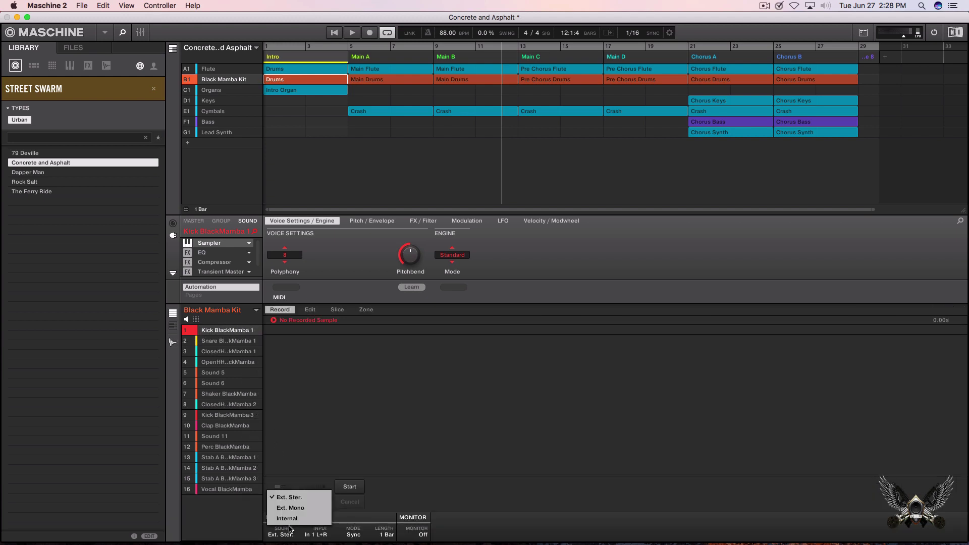
{"action": "left_click", "coordinate": [292, 521]}
Step: Show the waveform of Snare BlackMamba 1 in the sample editor
{"action": "left_click", "coordinate": [311, 311]}
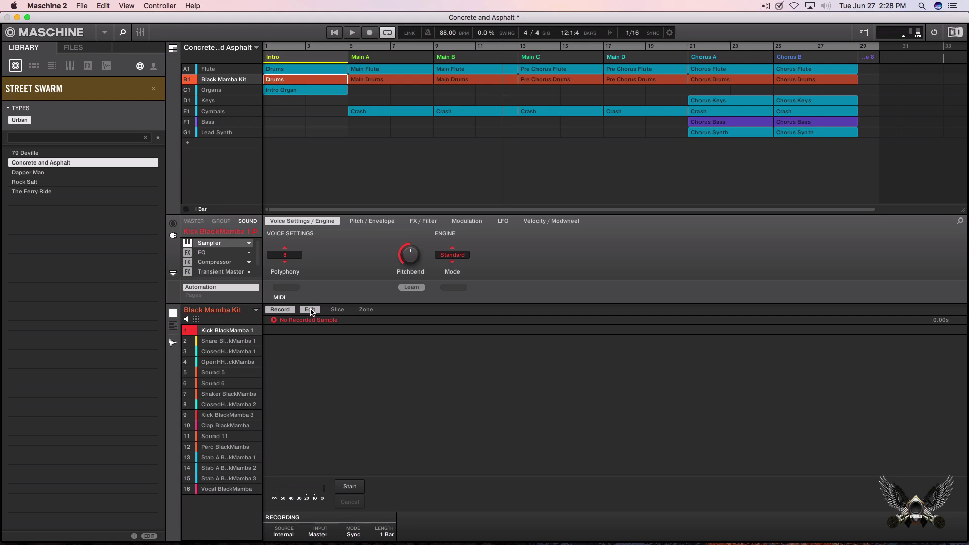
{"action": "left_click", "coordinate": [217, 341]}
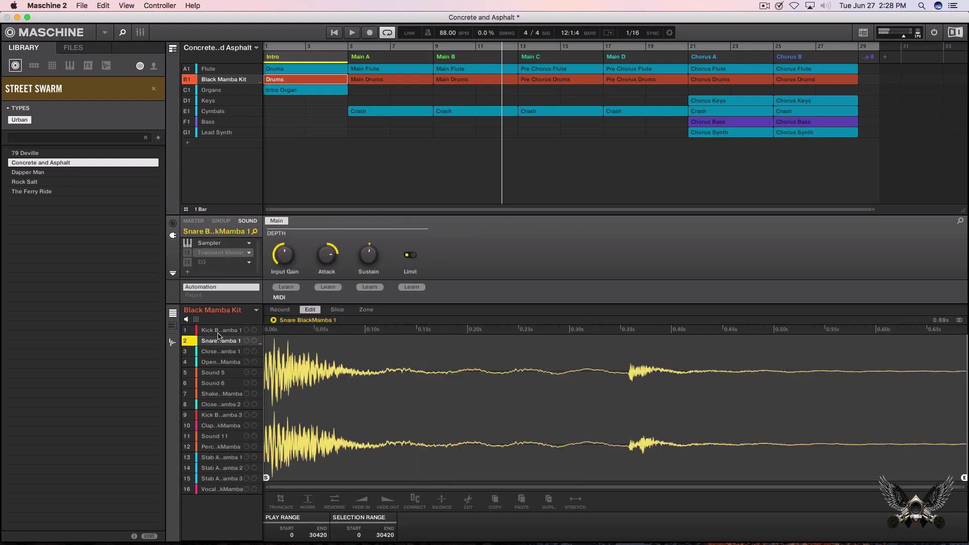
Step: Select Kick BlackMamba 1 and audition its sample repeatedly in the sample editor
{"action": "left_click", "coordinate": [218, 332]}
{"action": "left_click", "coordinate": [217, 341]}
{"action": "left_click", "coordinate": [272, 321]}
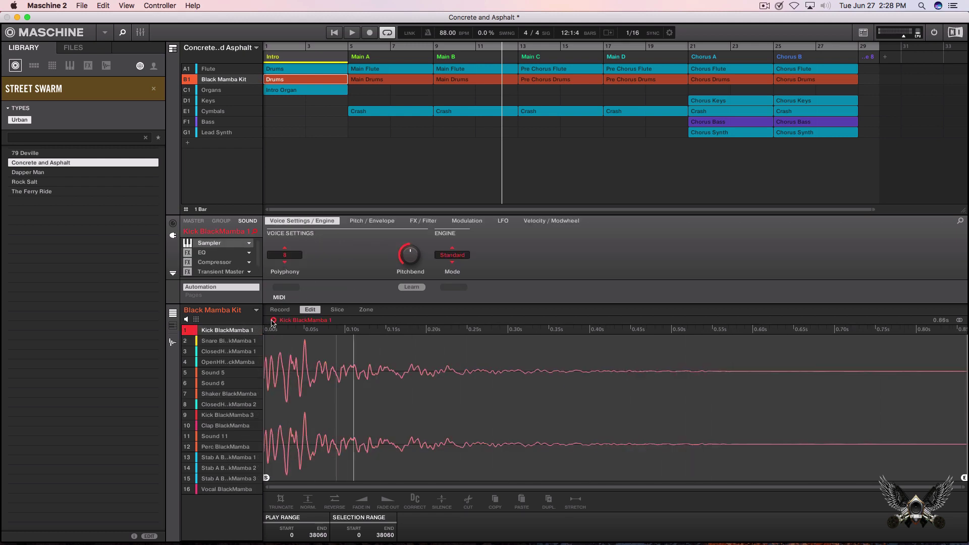
{"action": "left_click", "coordinate": [273, 321]}
{"action": "left_click", "coordinate": [273, 321]}
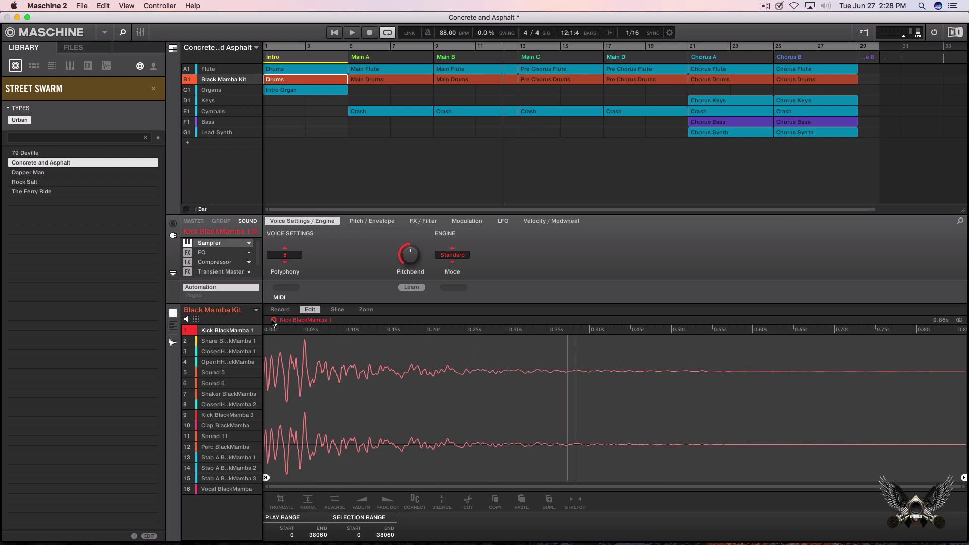
Step: Bypass the EQ, Compressor and Transient Master effects on Kick BlackMamba 1
{"action": "left_click", "coordinate": [188, 254]}
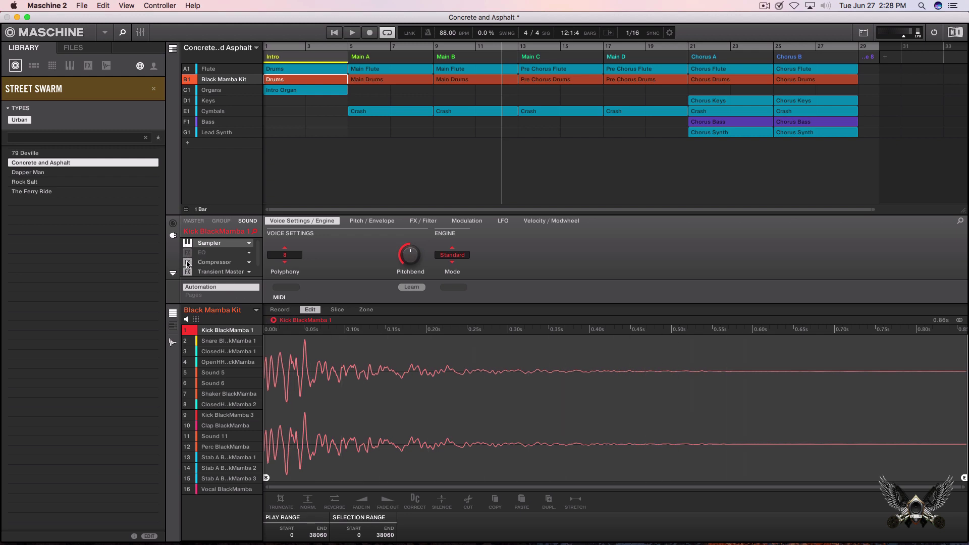
{"action": "left_click", "coordinate": [188, 263]}
{"action": "left_click", "coordinate": [187, 272]}
{"action": "scroll", "coordinate": [209, 263], "scroll_direction": "down", "scroll_amount": 1}
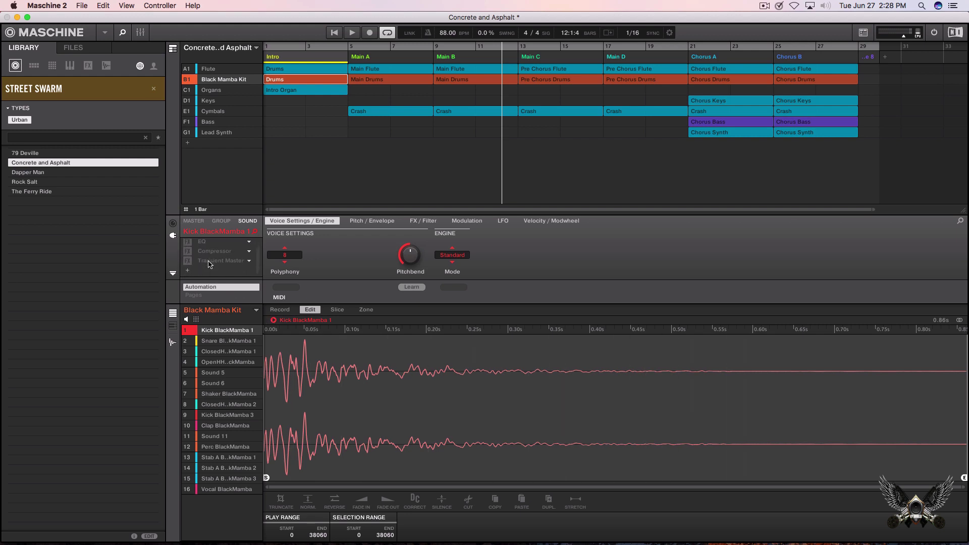
Step: Audition Kick BlackMamba 1 several times with its effects bypassed, from the sound list and the sample editor
{"action": "left_click", "coordinate": [224, 331]}
{"action": "left_click", "coordinate": [224, 331]}
{"action": "scroll", "coordinate": [227, 258], "scroll_direction": "up", "scroll_amount": 1}
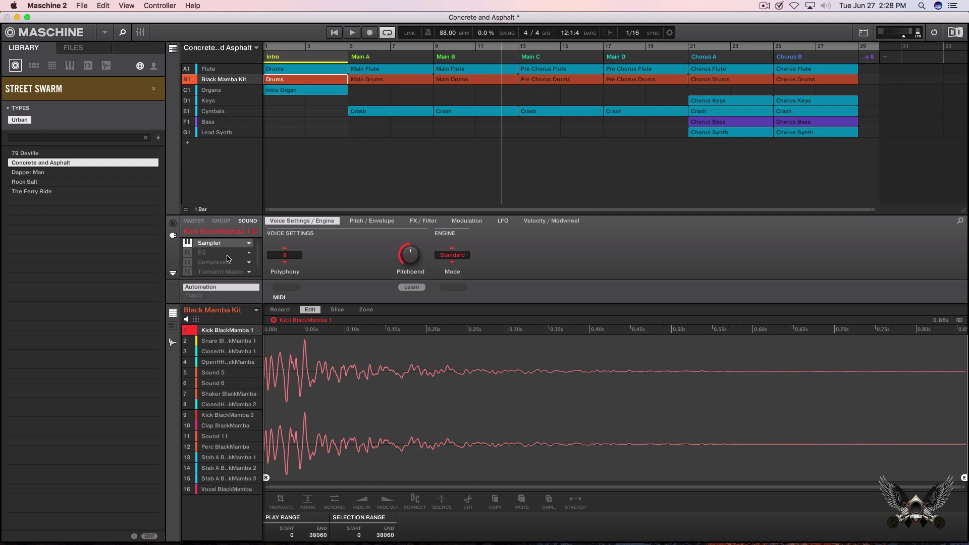
{"action": "left_click", "coordinate": [273, 321]}
{"action": "left_click", "coordinate": [273, 321]}
{"action": "left_click", "coordinate": [273, 321]}
Step: Switch to the Ideas view, inspect Kick BlackMamba 1's Sampler and EQ in the mixer, and return to the sample editor
{"action": "left_click", "coordinate": [173, 50]}
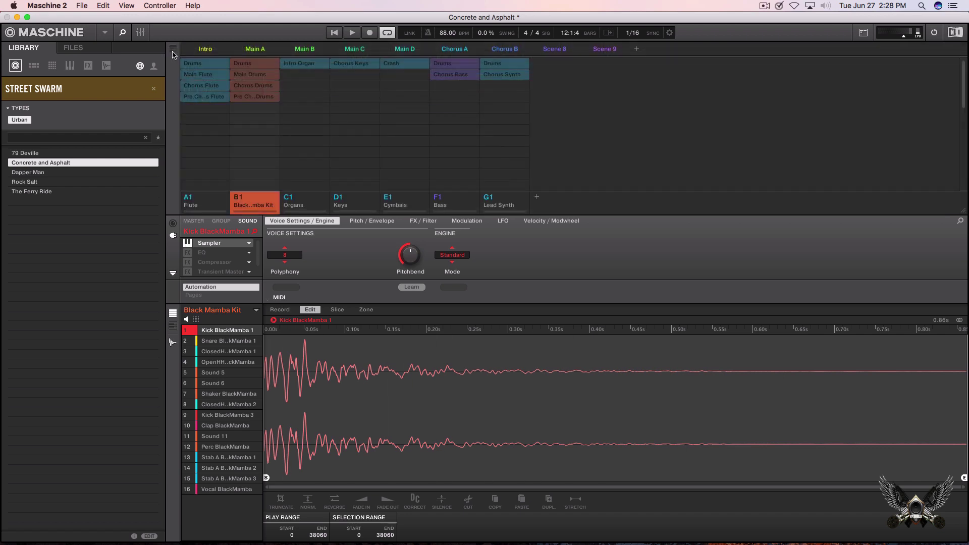
{"action": "left_click", "coordinate": [141, 33]}
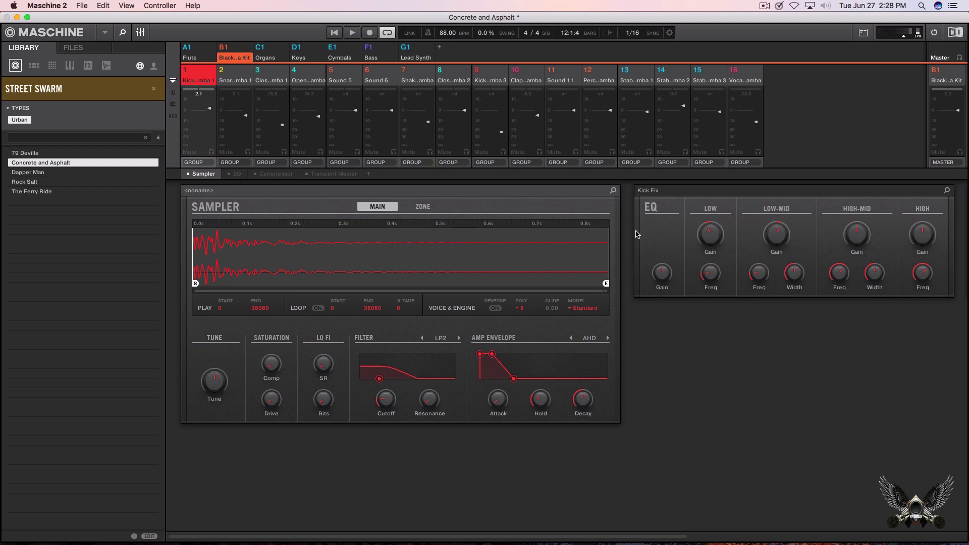
{"action": "left_click", "coordinate": [143, 33]}
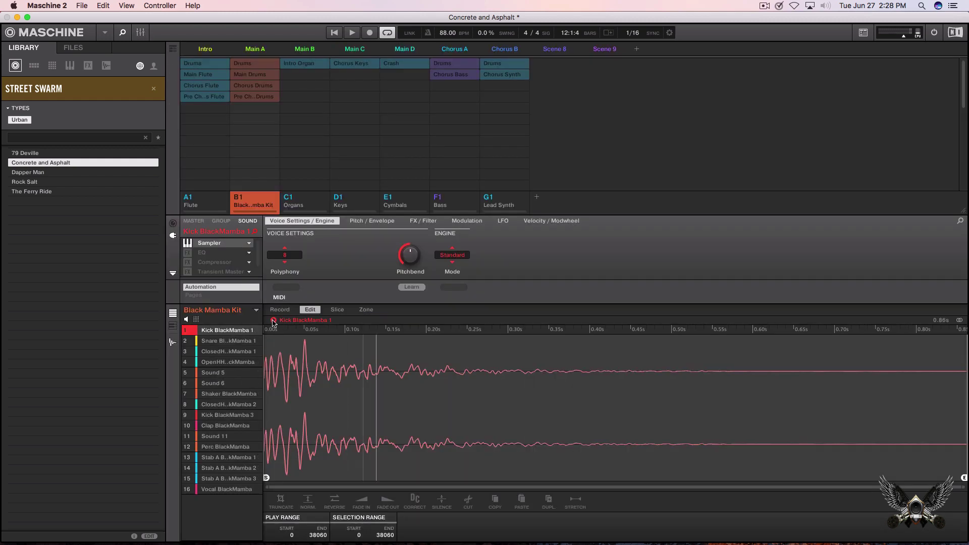
Step: Audition Snare BlackMamba 1, ClosedHH BlackMamba 1, OpenHH BlackMamba and Shaker BlackMamba in the sample editor
{"action": "left_click", "coordinate": [224, 342]}
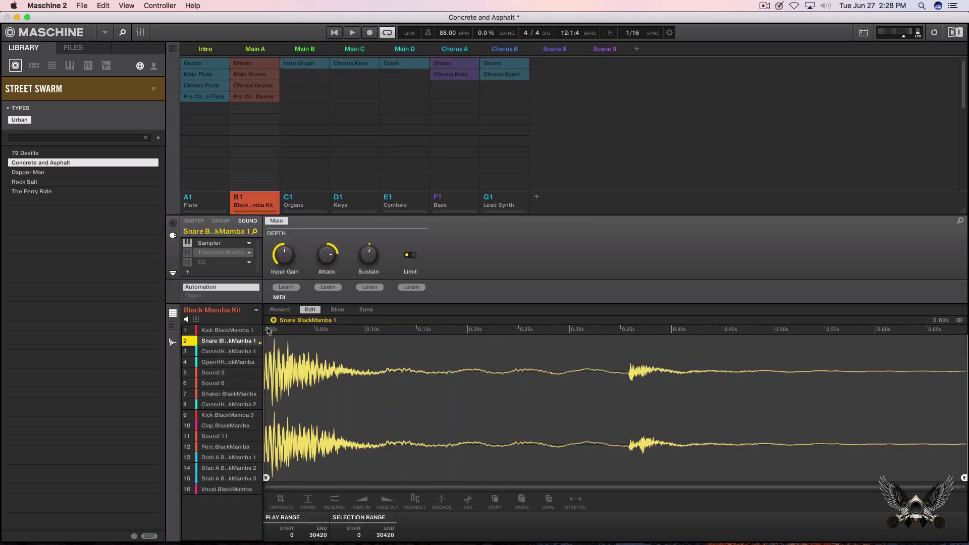
{"action": "left_click", "coordinate": [217, 352]}
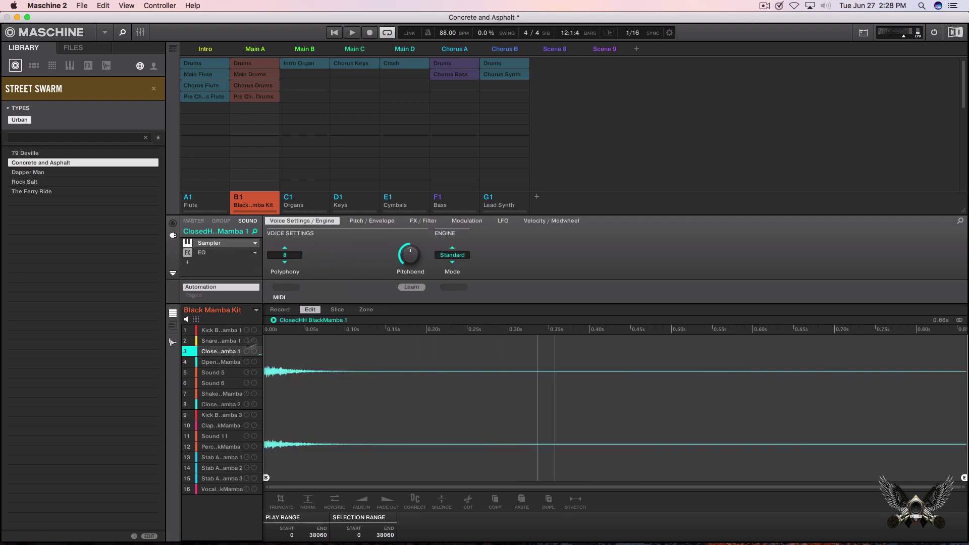
{"action": "left_click", "coordinate": [216, 363]}
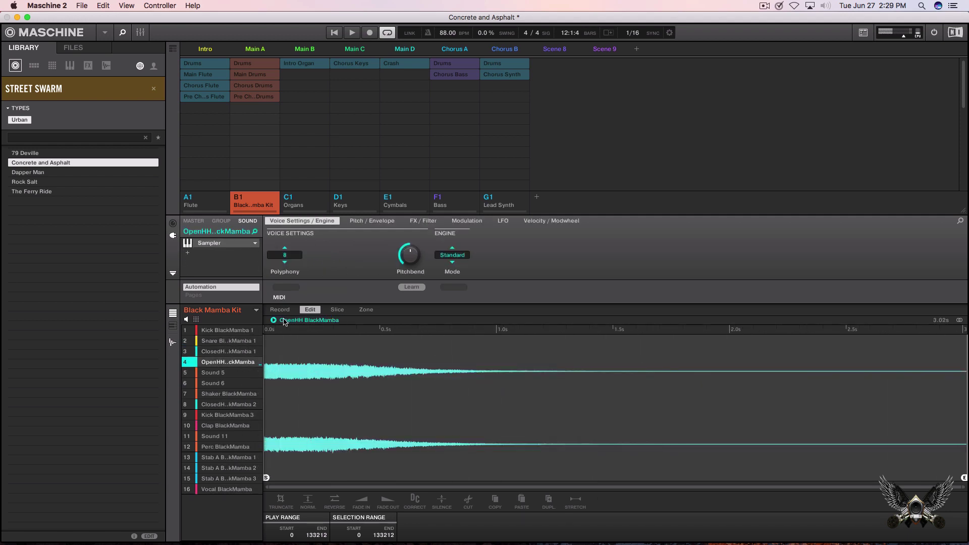
{"action": "left_click", "coordinate": [273, 320]}
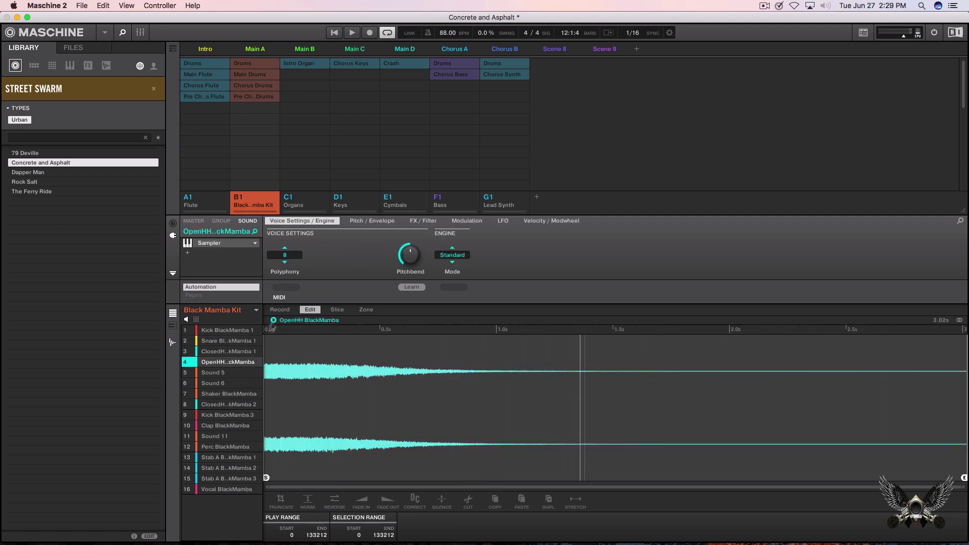
{"action": "left_click", "coordinate": [225, 392]}
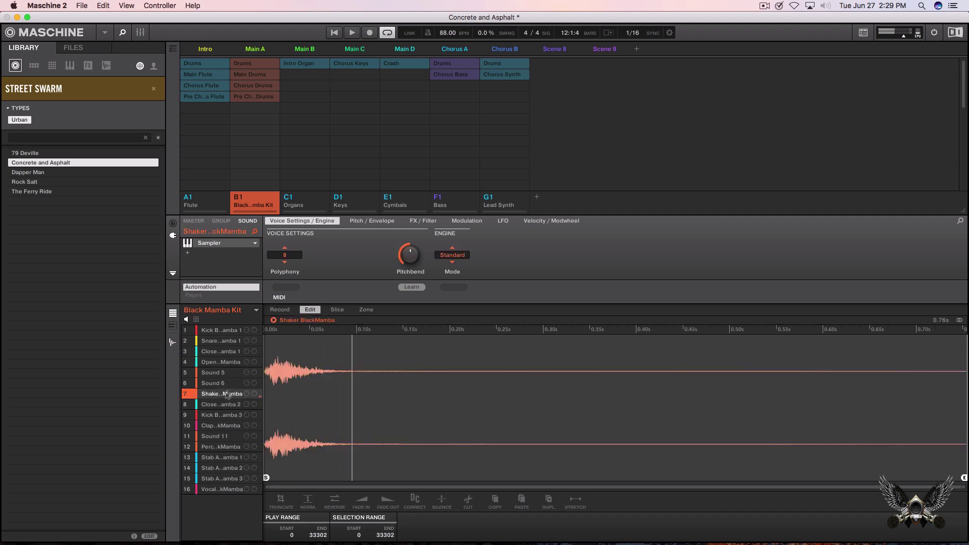
{"action": "left_click", "coordinate": [273, 320]}
{"action": "left_click", "coordinate": [273, 320]}
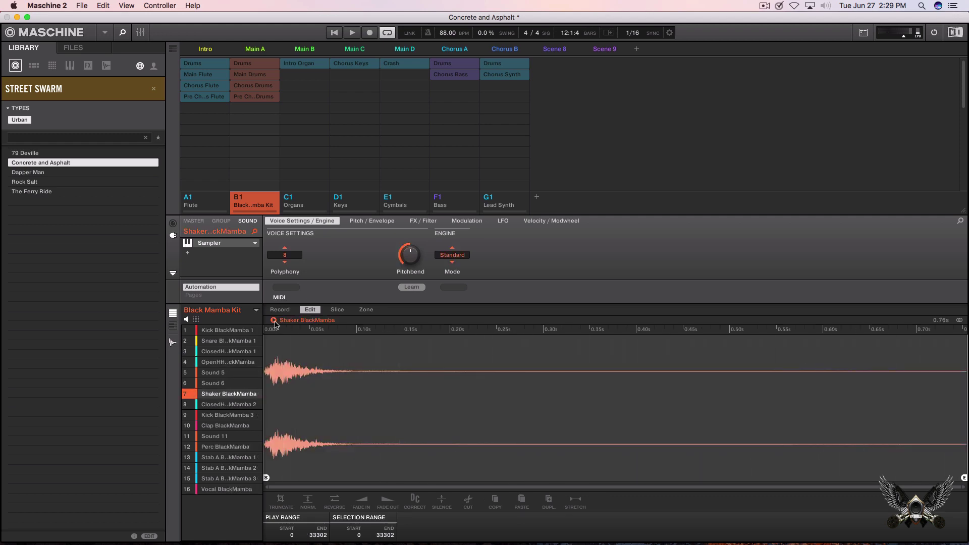
Step: Show the zone map of Shaker BlackMamba, and check the zones of ClosedHH BlackMamba 2 and Kick BlackMamba 3
{"action": "left_click", "coordinate": [366, 310]}
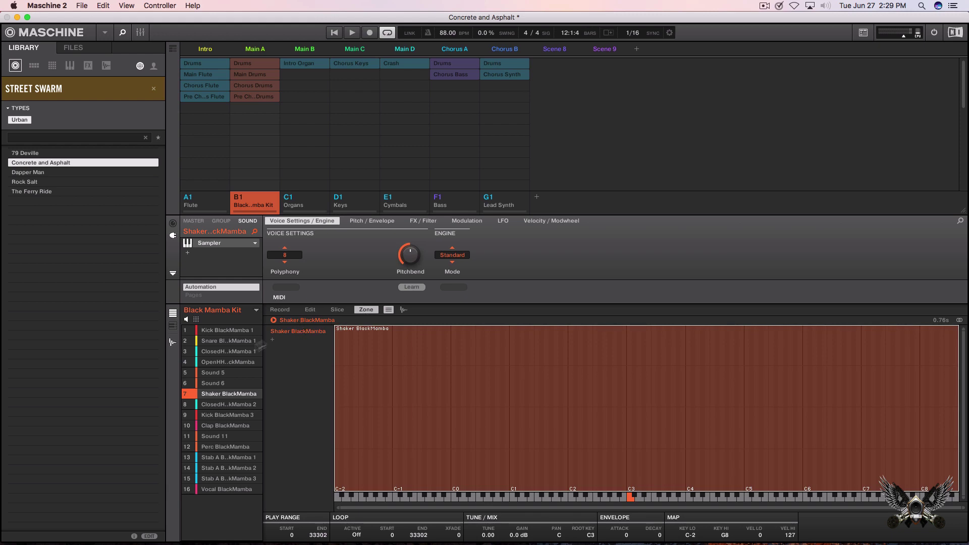
{"action": "left_click", "coordinate": [215, 404]}
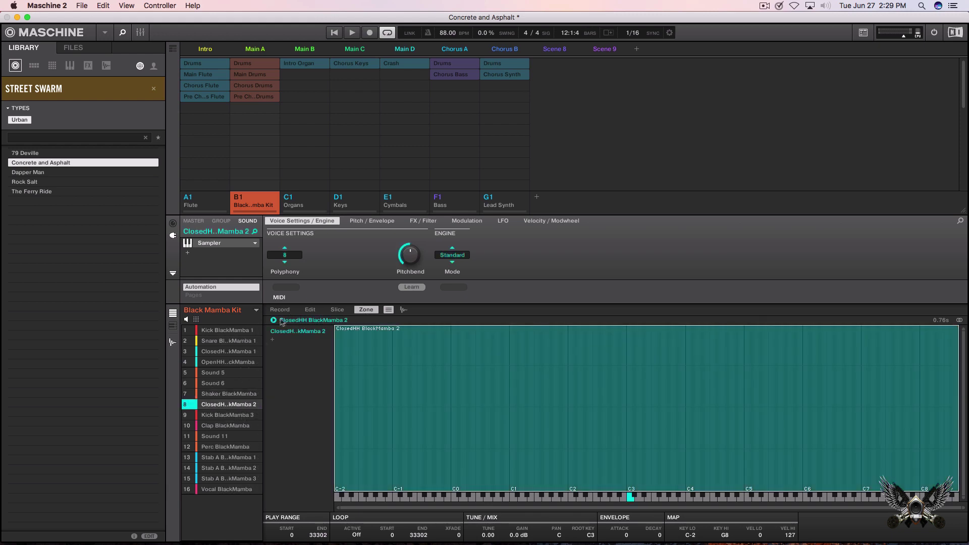
{"action": "left_click", "coordinate": [228, 416]}
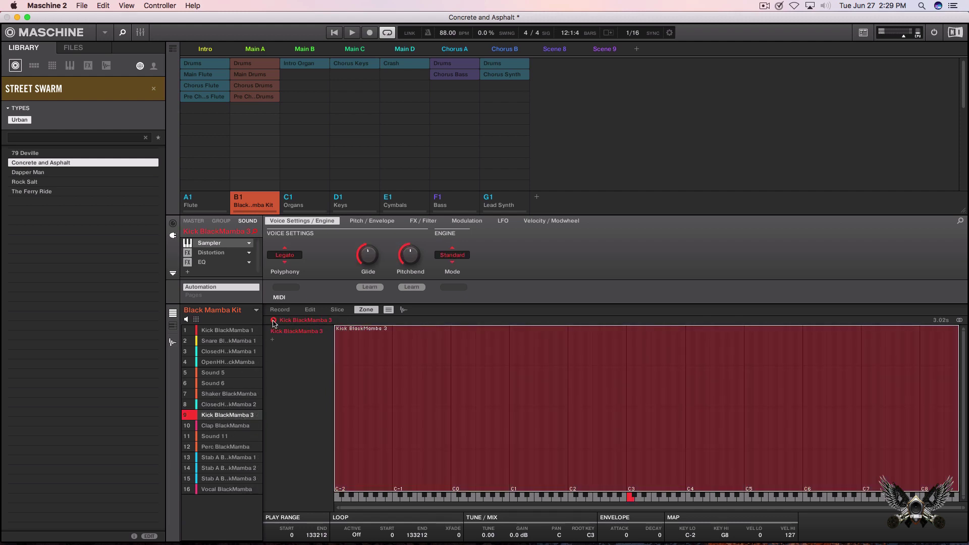
Step: Return to the waveform editor and audition Kick BlackMamba 3 and Clap BlackMamba
{"action": "left_click", "coordinate": [310, 309]}
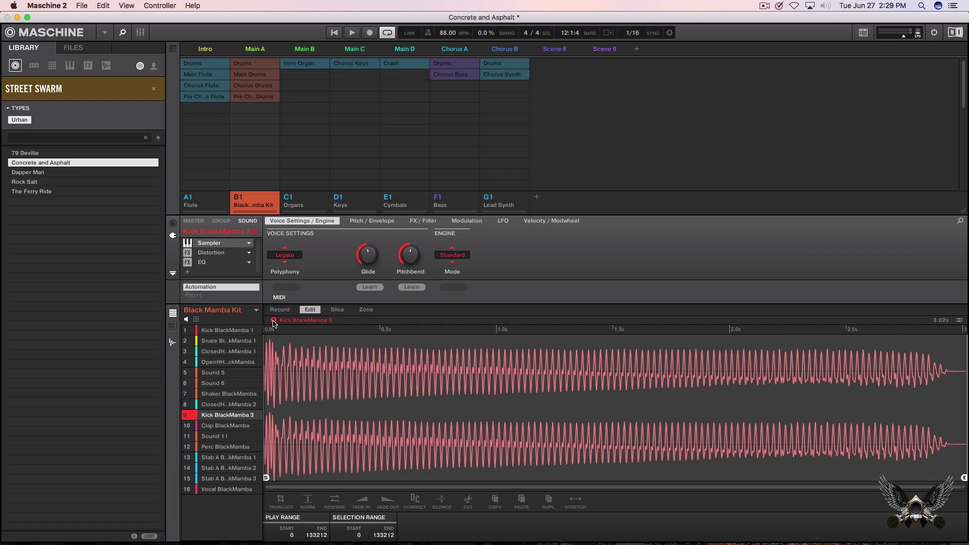
{"action": "left_click", "coordinate": [273, 320]}
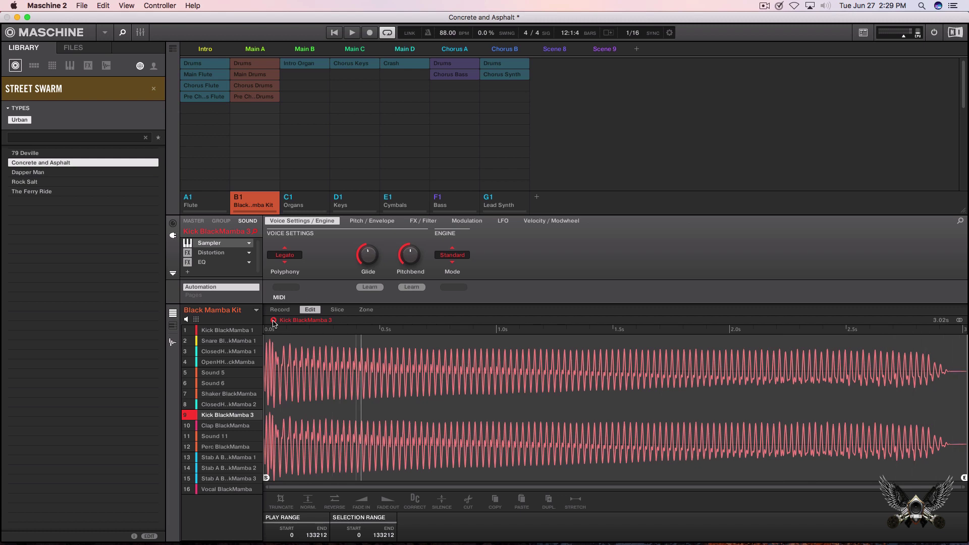
{"action": "left_click", "coordinate": [223, 426]}
{"action": "left_click", "coordinate": [273, 320]}
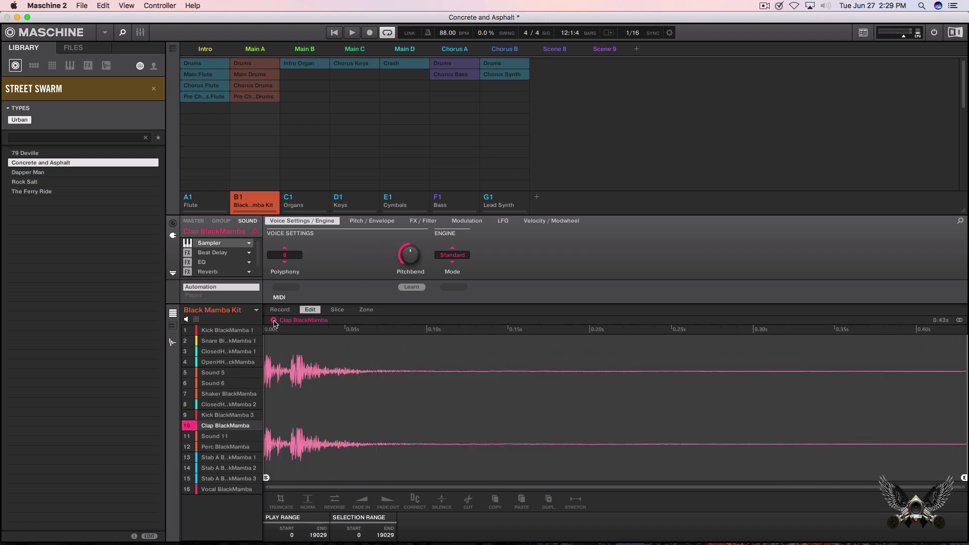
Step: Audition Perc BlackMamba, Stab A BlackMamba 1, Stab A BlackMamba 3 and Vocal BlackMamba
{"action": "left_click", "coordinate": [218, 447]}
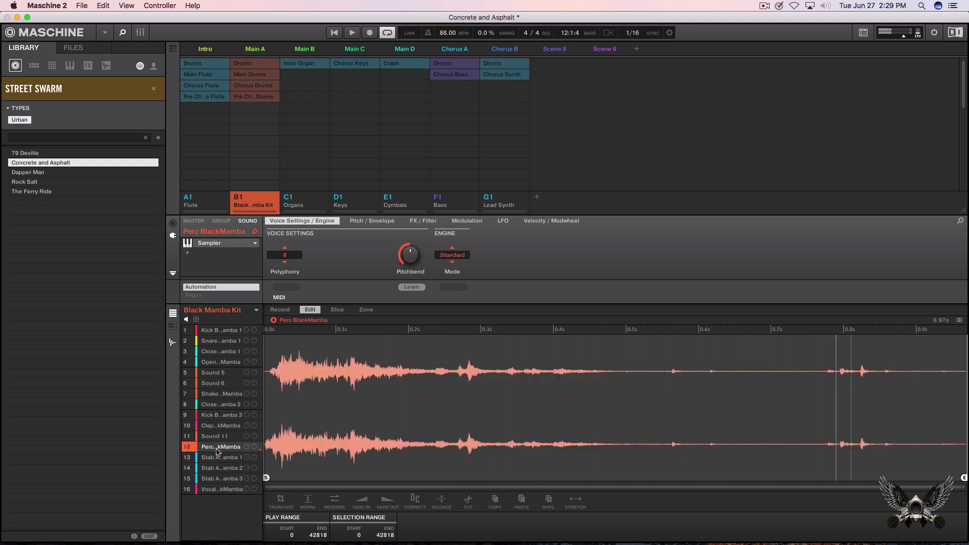
{"action": "left_click", "coordinate": [273, 320]}
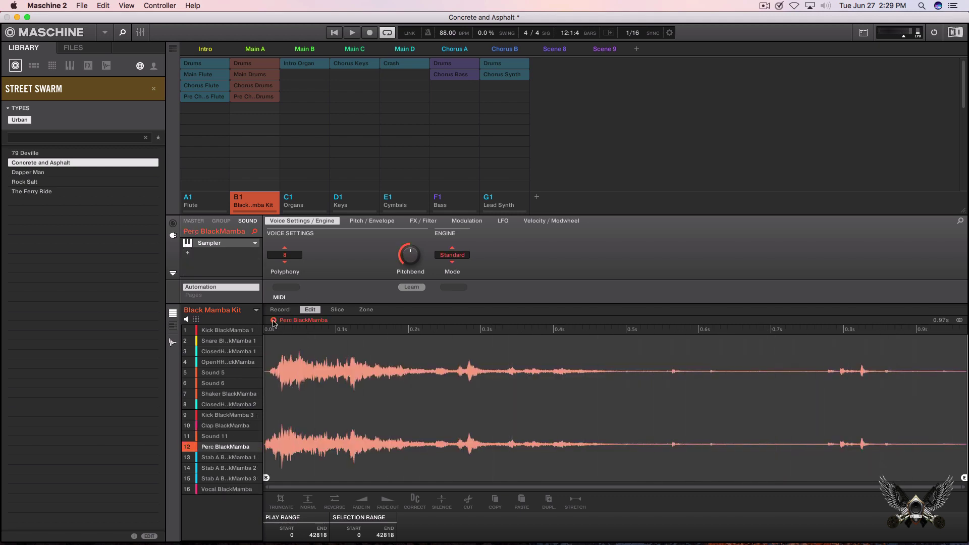
{"action": "left_click", "coordinate": [220, 458]}
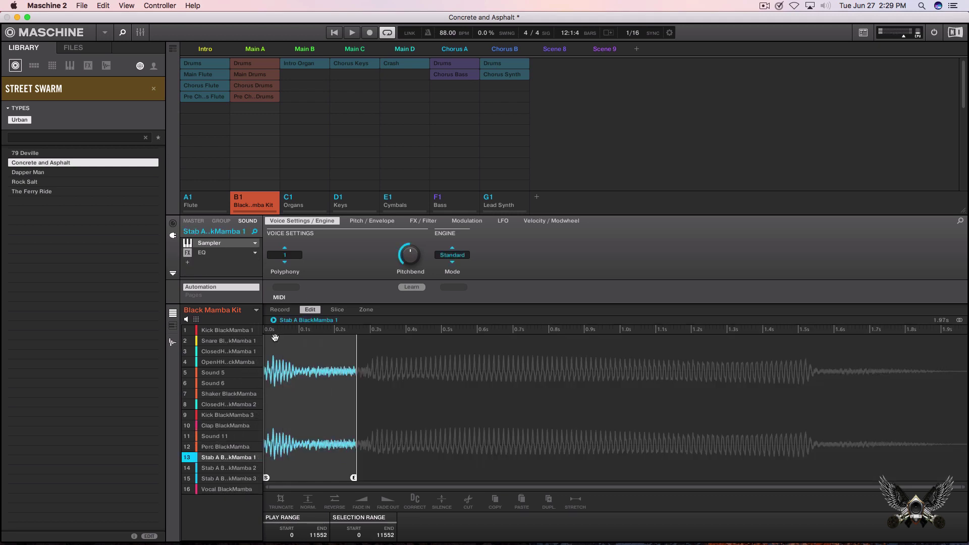
{"action": "left_click", "coordinate": [222, 478]}
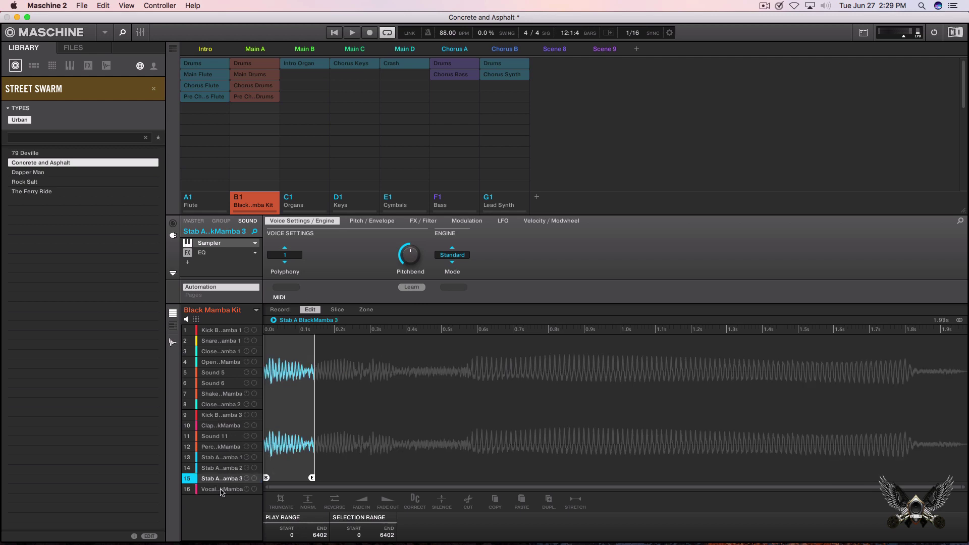
{"action": "left_click", "coordinate": [221, 489]}
Step: Audition Snare BlackMamba 1, Kick BlackMamba 1 and ClosedHH BlackMamba 1 again, comparing the snare and kick waveforms
{"action": "left_click", "coordinate": [239, 342]}
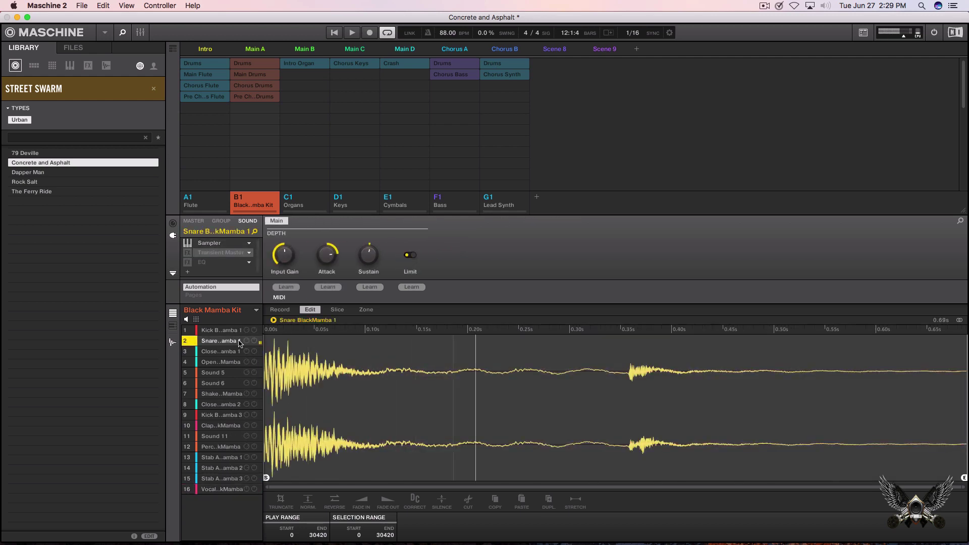
{"action": "left_click", "coordinate": [222, 330]}
{"action": "left_click", "coordinate": [274, 320]}
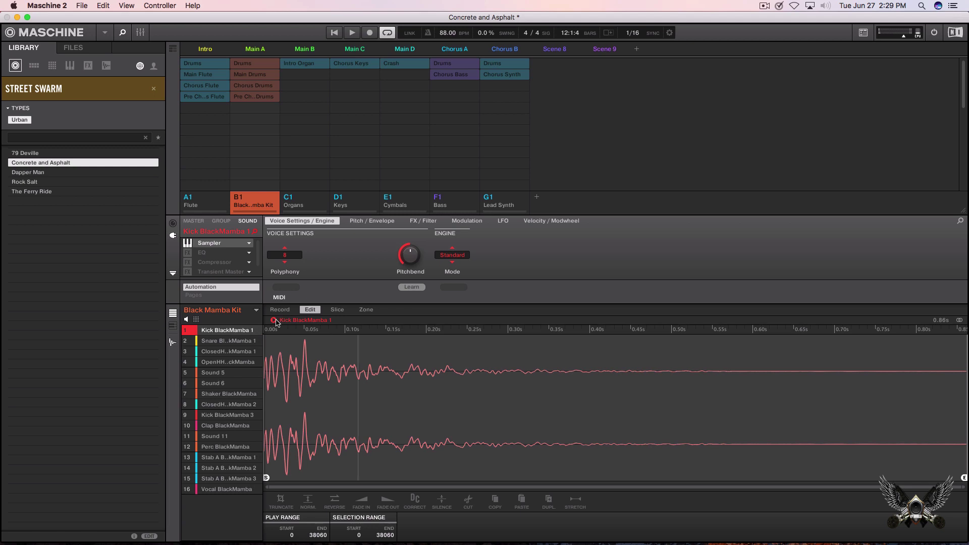
{"action": "left_click", "coordinate": [220, 351]}
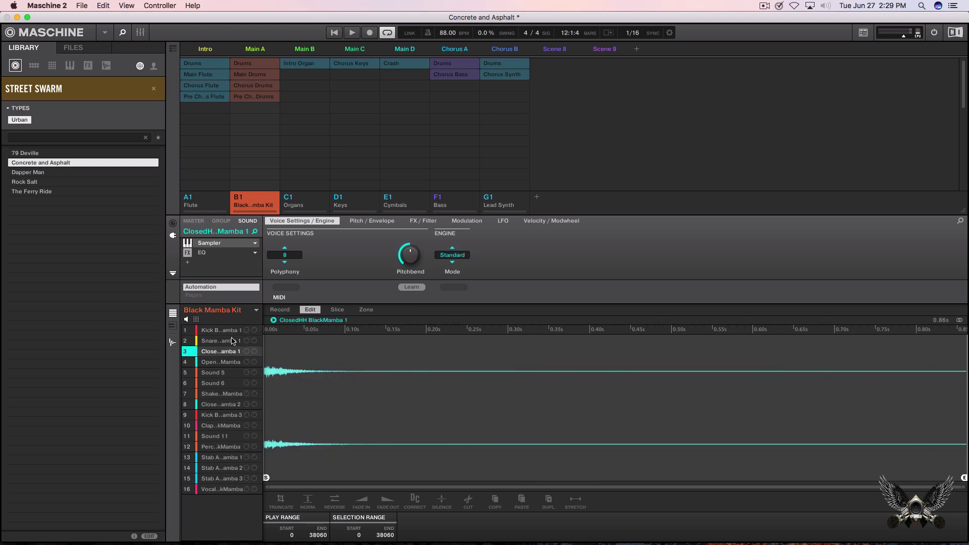
{"action": "left_click", "coordinate": [233, 342]}
{"action": "left_click", "coordinate": [273, 320]}
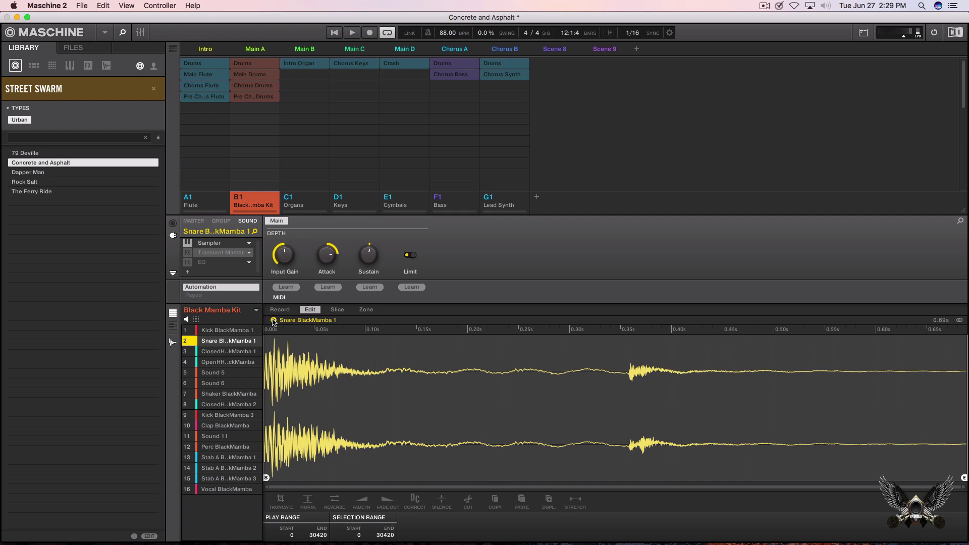
{"action": "left_click", "coordinate": [273, 320]}
{"action": "left_click", "coordinate": [273, 320]}
{"action": "left_click", "coordinate": [223, 331]}
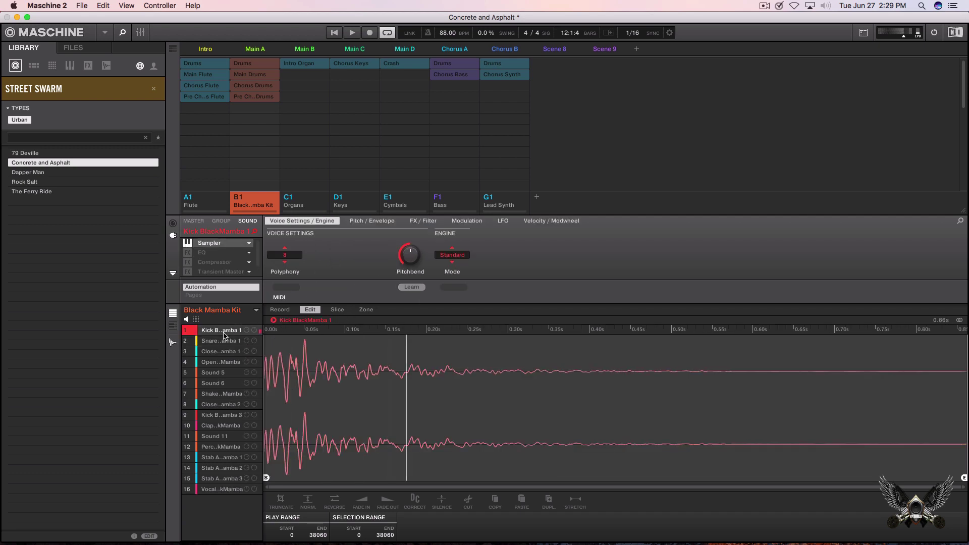
{"action": "left_click", "coordinate": [273, 320]}
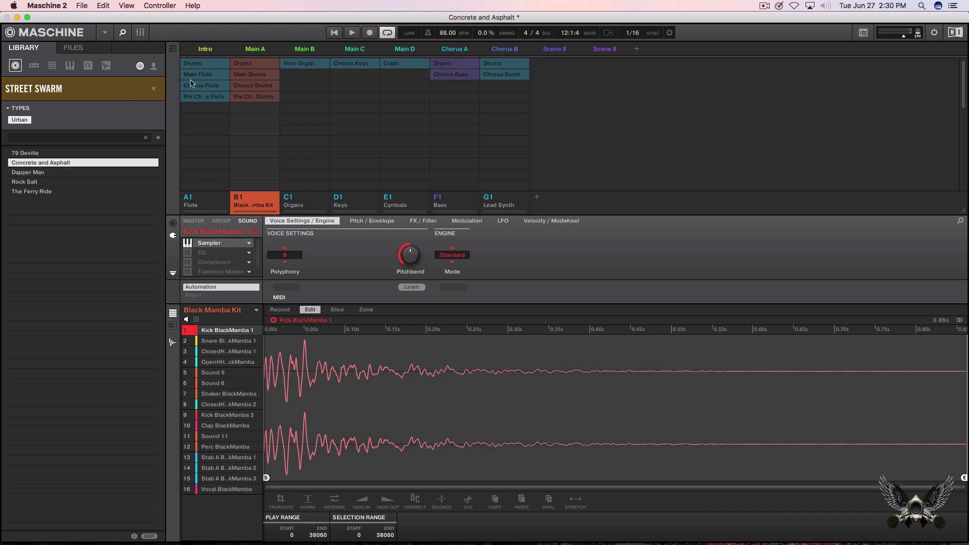
Step: Switch back to the arrangement view and start a new project, discarding the changes to Concrete and Asphalt
{"action": "left_click", "coordinate": [172, 50]}
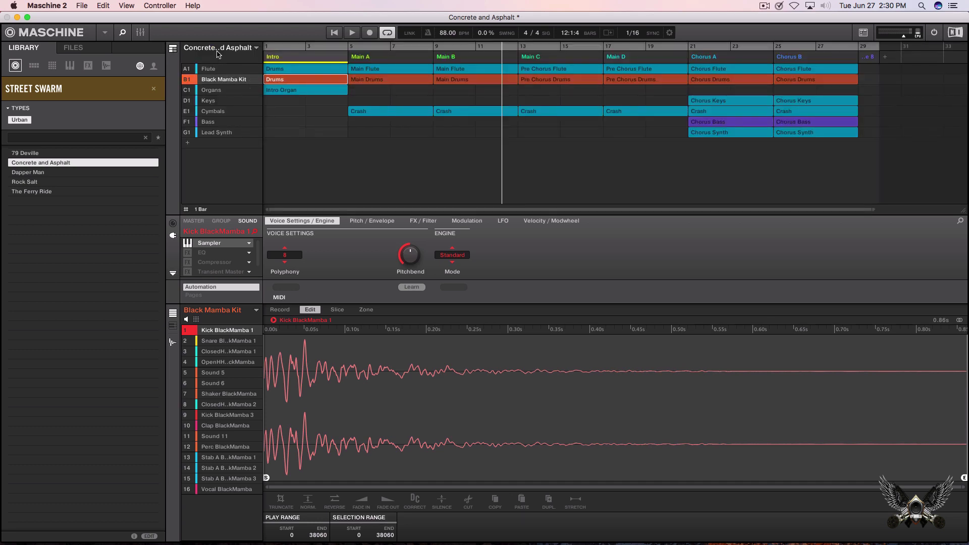
{"action": "left_click", "coordinate": [103, 34]}
{"action": "mouse_move", "coordinate": [117, 46]}
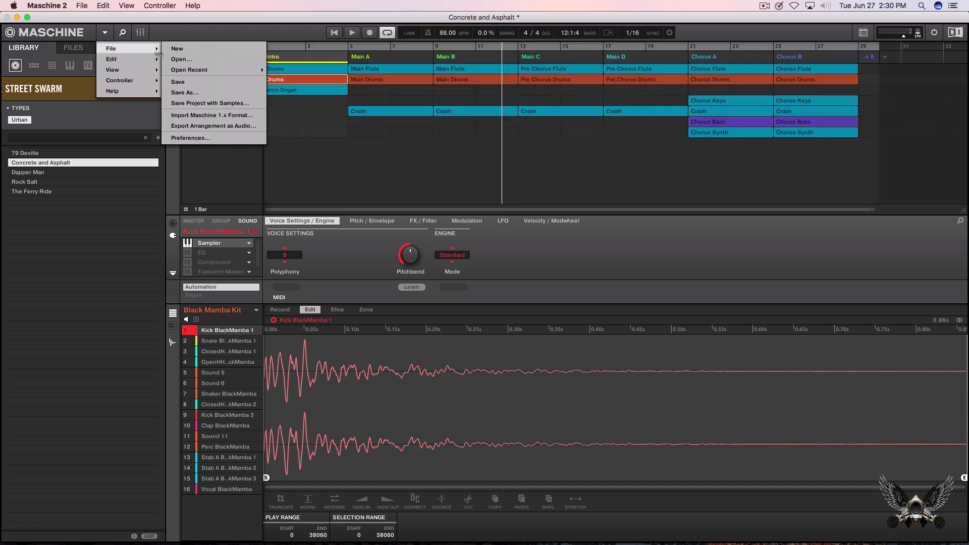
{"action": "left_click", "coordinate": [189, 50]}
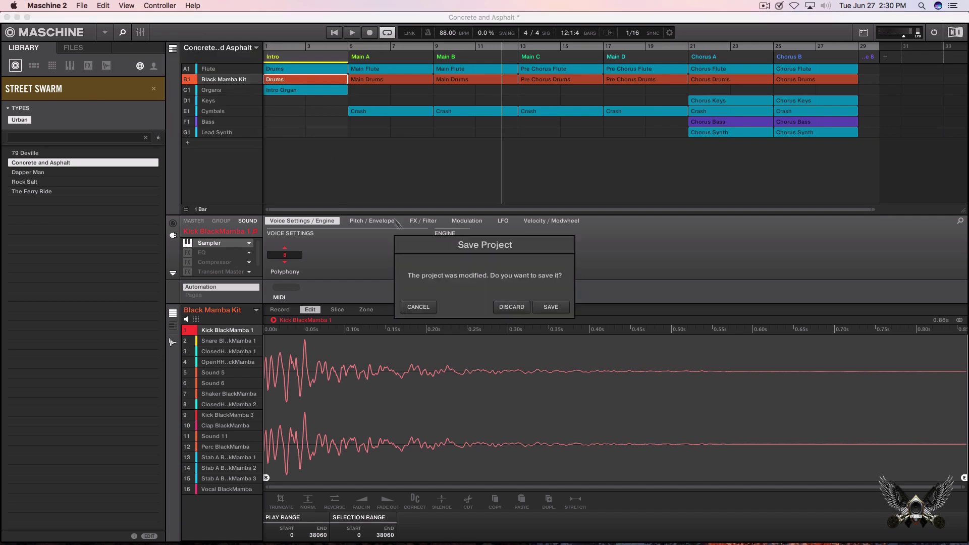
{"action": "left_click", "coordinate": [505, 308]}
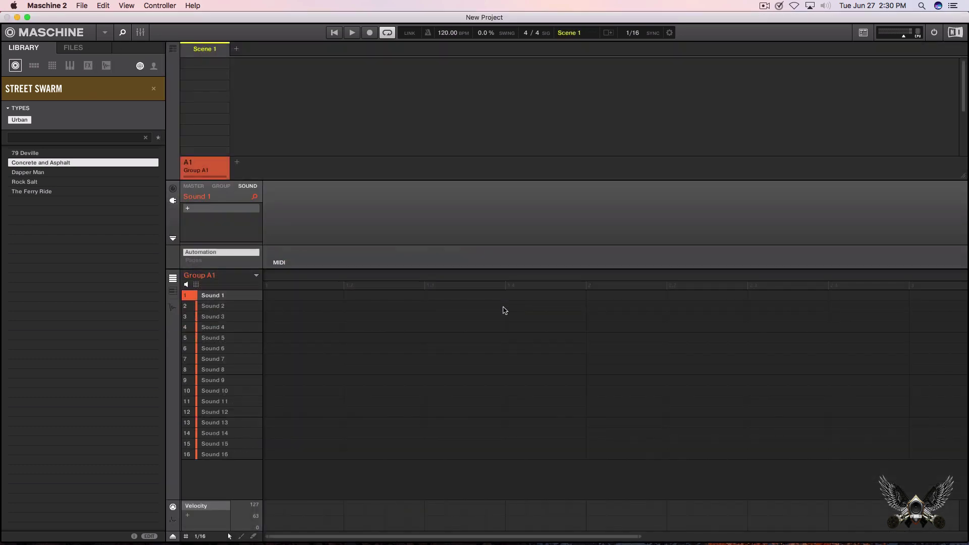
Step: Load the Dapper Man demo project and play its arrangement from the start, stopping playback during Hook B
{"action": "left_click", "coordinate": [45, 173]}
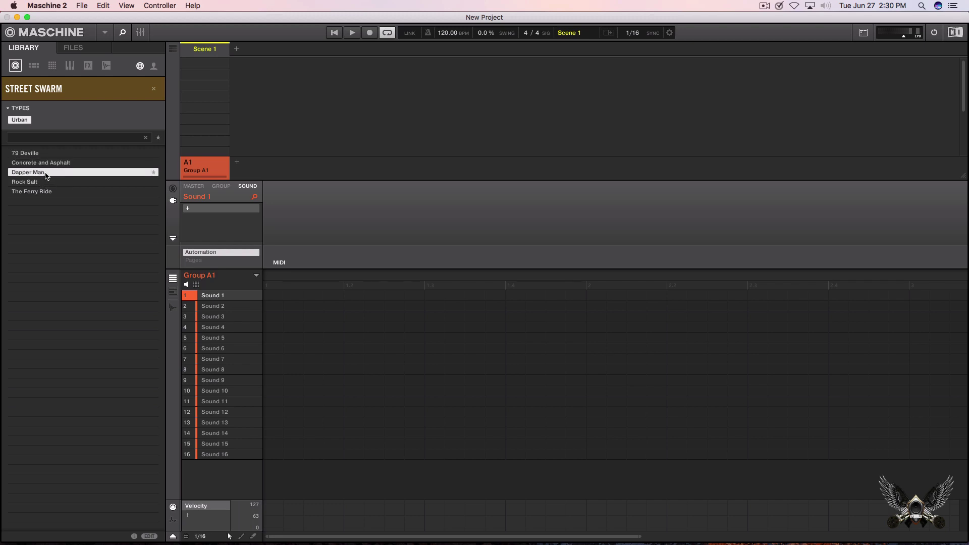
{"action": "left_click", "coordinate": [335, 33]}
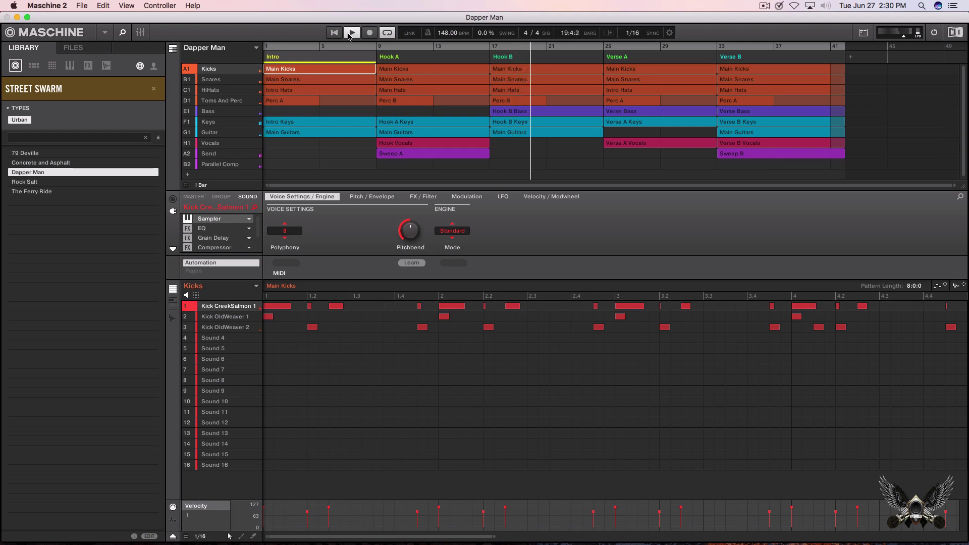
{"action": "left_click", "coordinate": [349, 34]}
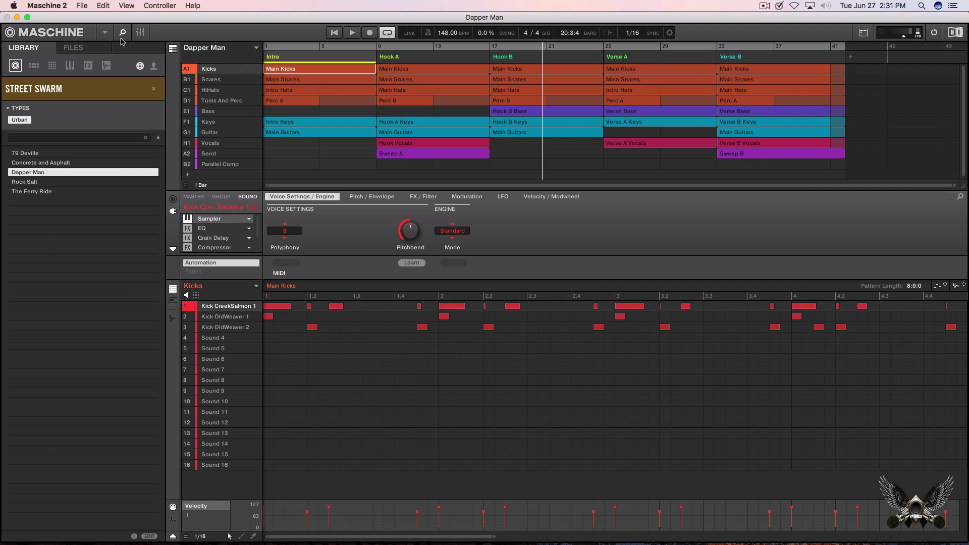
Step: Start a new empty project and select The Ferry Ride among the Street Swarm projects
{"action": "left_click", "coordinate": [105, 32]}
{"action": "mouse_move", "coordinate": [126, 49]}
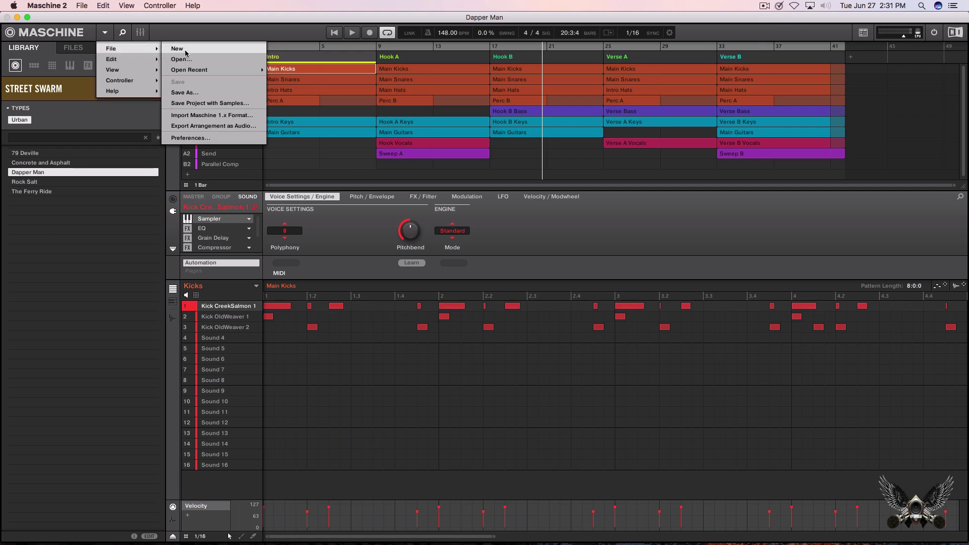
{"action": "left_click", "coordinate": [181, 49]}
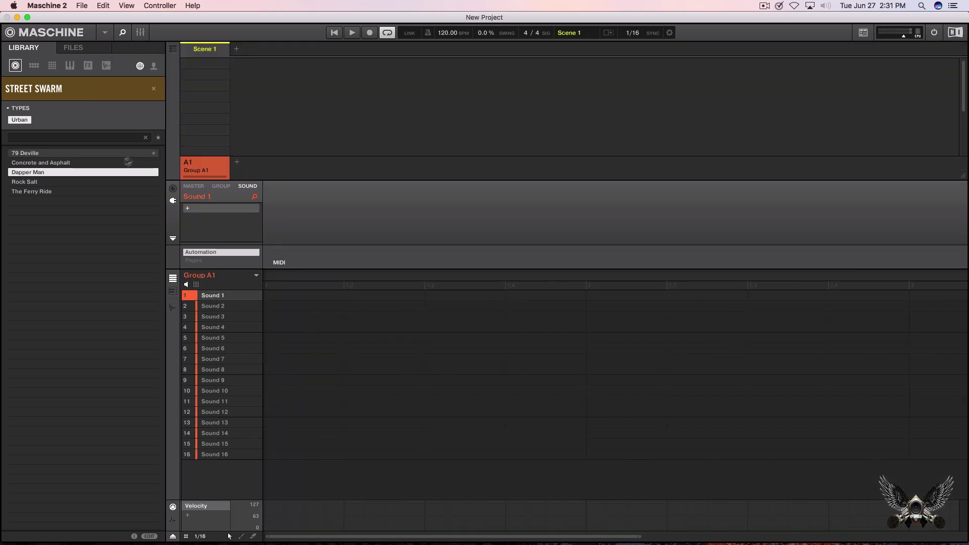
{"action": "left_click", "coordinate": [54, 192]}
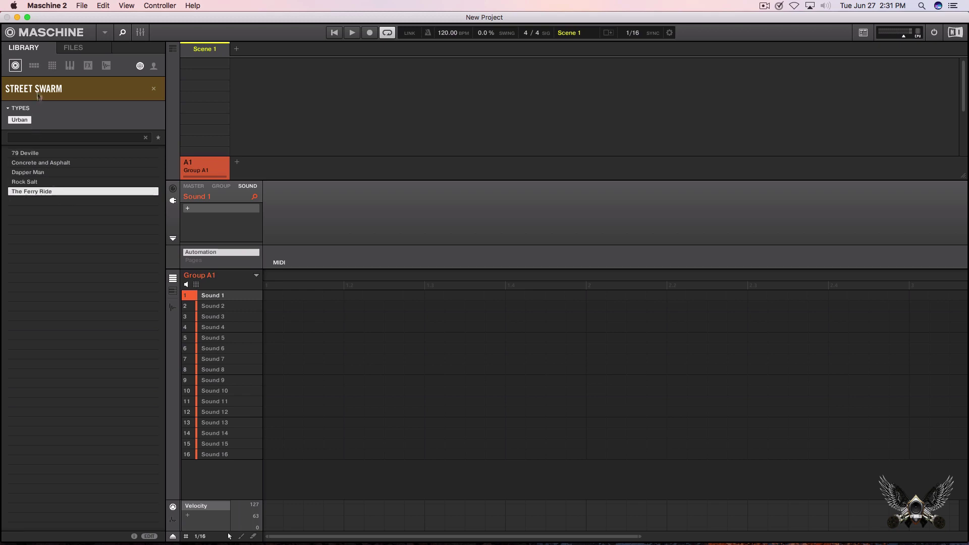
Step: Look through the library's group loops and kits, the sounds, and the Street Swarm one-shot samples
{"action": "left_click", "coordinate": [34, 66]}
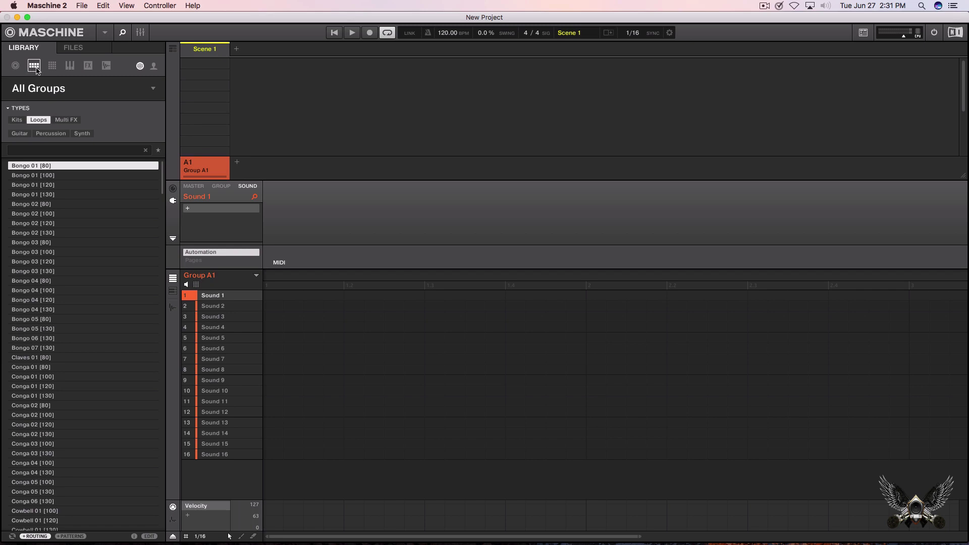
{"action": "left_click", "coordinate": [106, 67]}
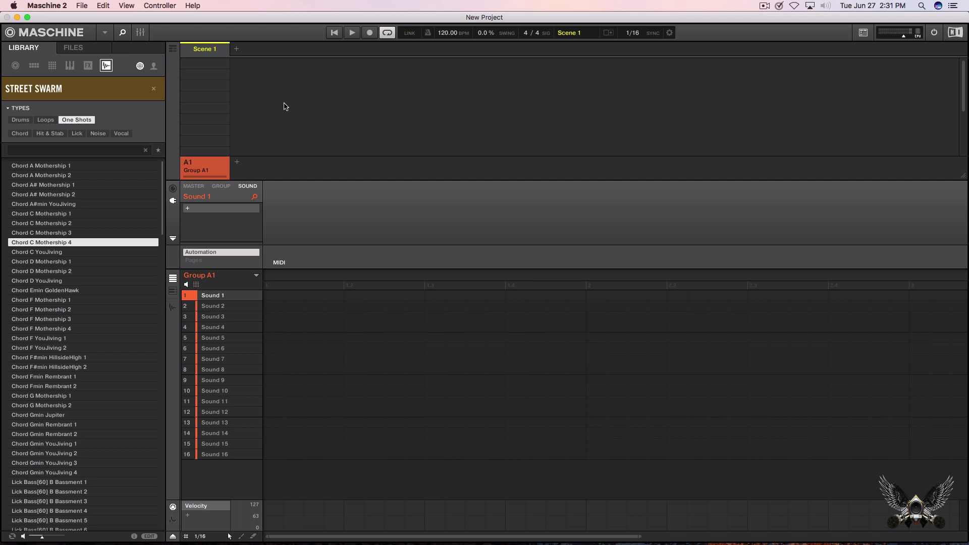
{"action": "left_click", "coordinate": [33, 65]}
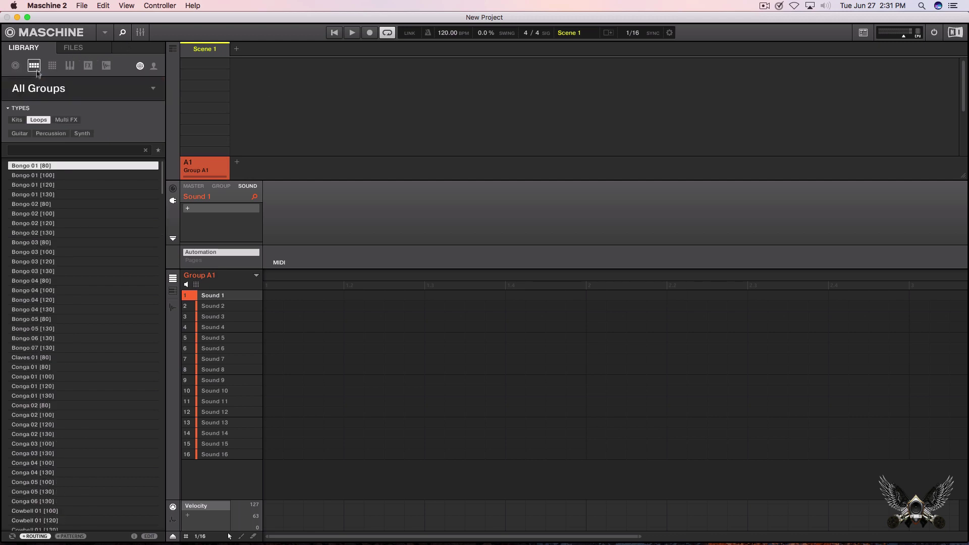
{"action": "left_click", "coordinate": [18, 120]}
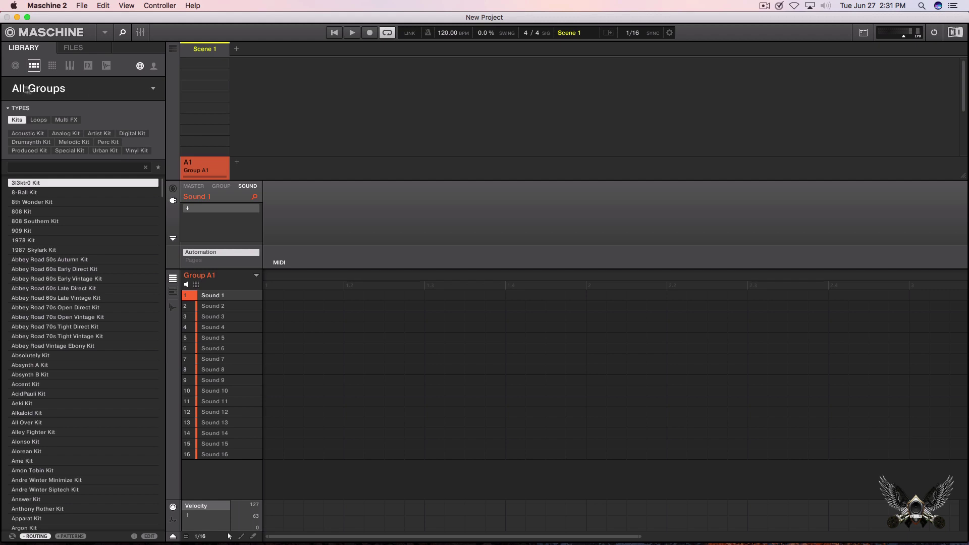
{"action": "left_click", "coordinate": [53, 67]}
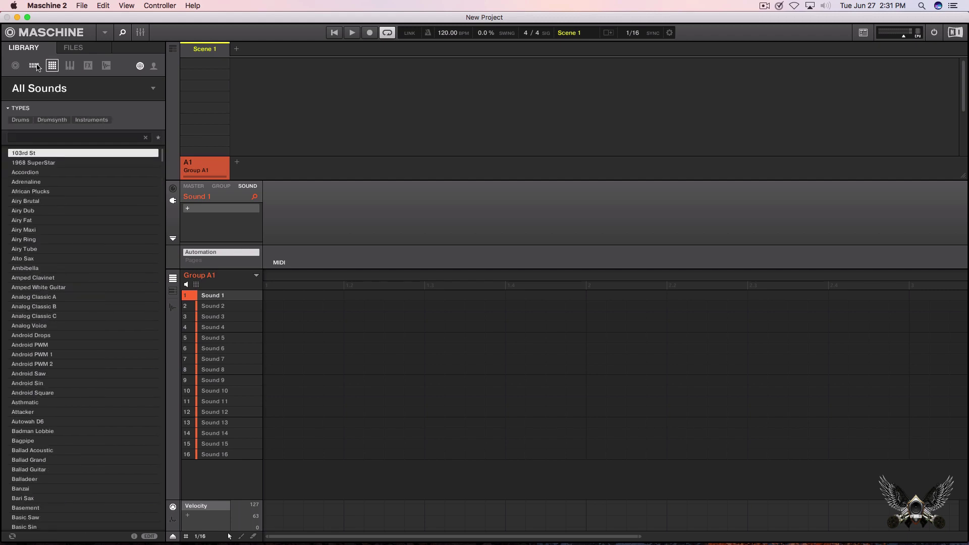
{"action": "left_click", "coordinate": [107, 66]}
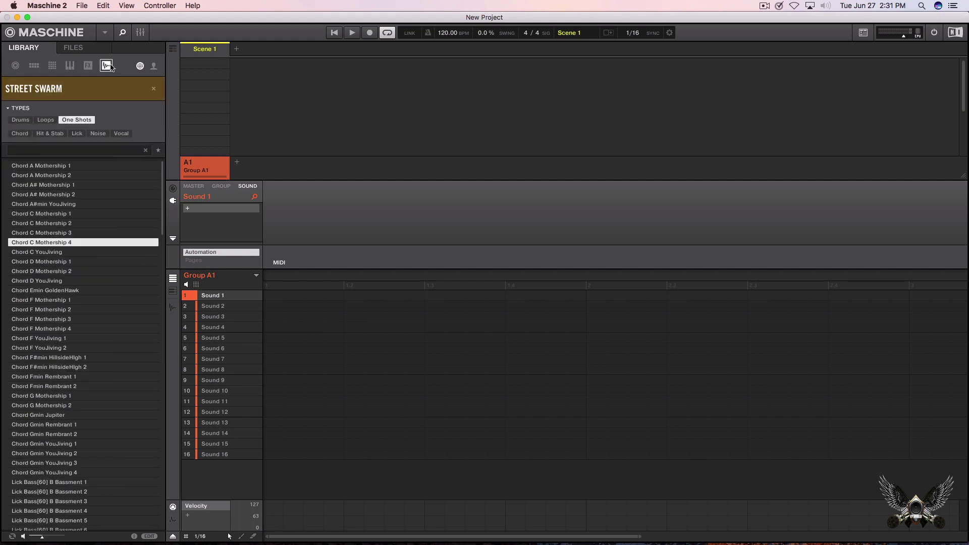